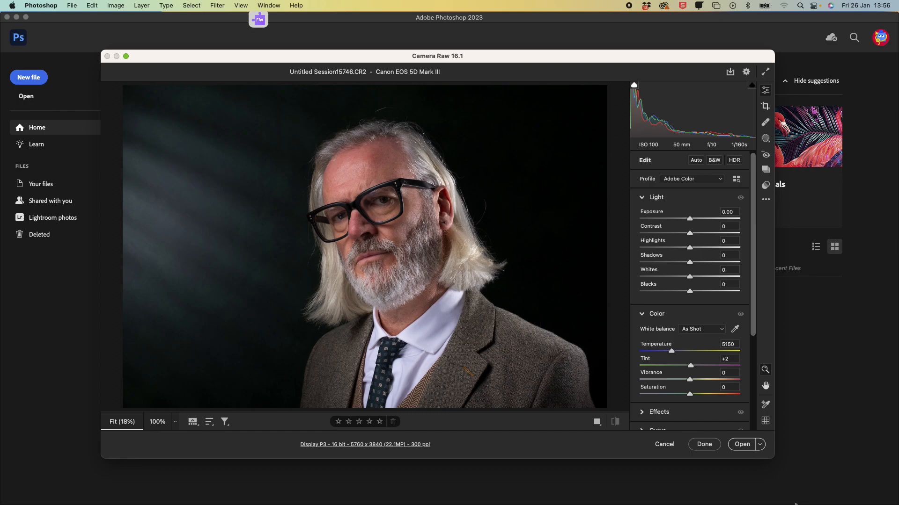
# Step: Enlarge the Camera Raw window and raise Exposure to +0.40
pyautogui.moveTo(776, 457); pyautogui.dragTo(801, 490)
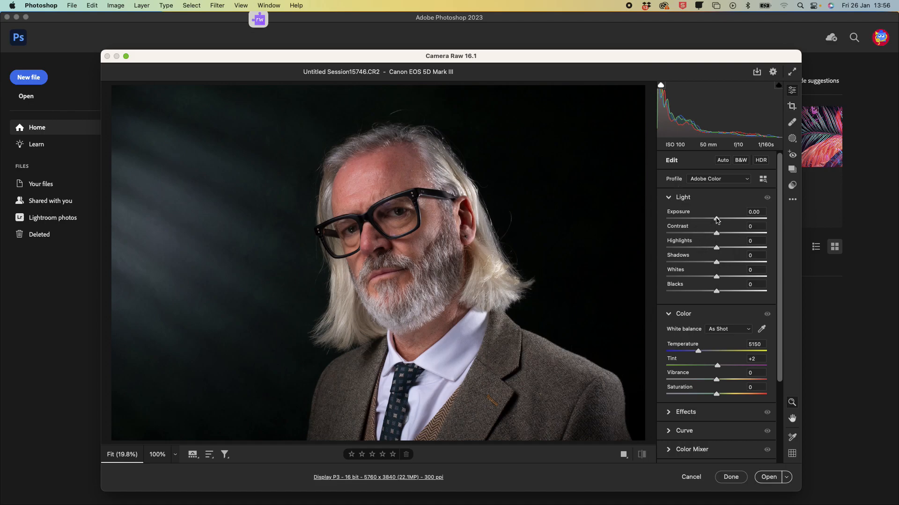
pyautogui.moveTo(718, 222); pyautogui.dragTo(721, 223)
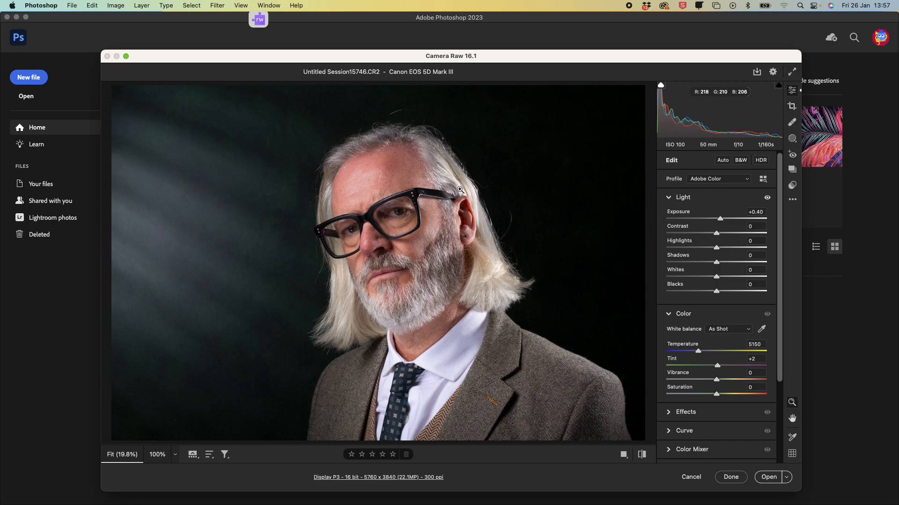
# Step: Zoom into the face and raise Exposure to +0.50
pyautogui.moveTo(453, 192)
pyautogui.mouseDown()
pyautogui.moveTo(515, 190)
pyautogui.moveTo(465, 195)
pyautogui.mouseUp()
pyautogui.moveTo(185, 274)
pyautogui.mouseDown()
pyautogui.moveTo(300, 252)
pyautogui.moveTo(171, 275)
pyautogui.mouseUp()
pyautogui.moveTo(345, 230); pyautogui.dragTo(410, 221)
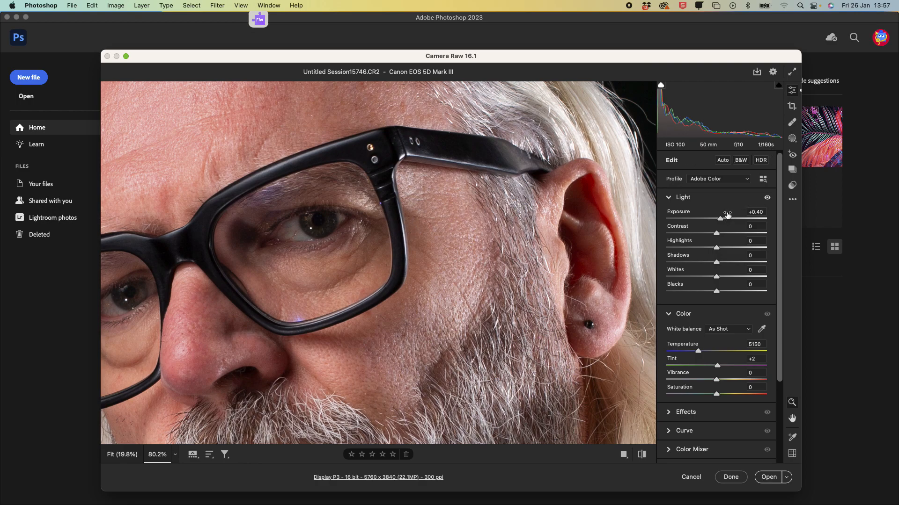
pyautogui.moveTo(721, 220); pyautogui.dragTo(720, 221)
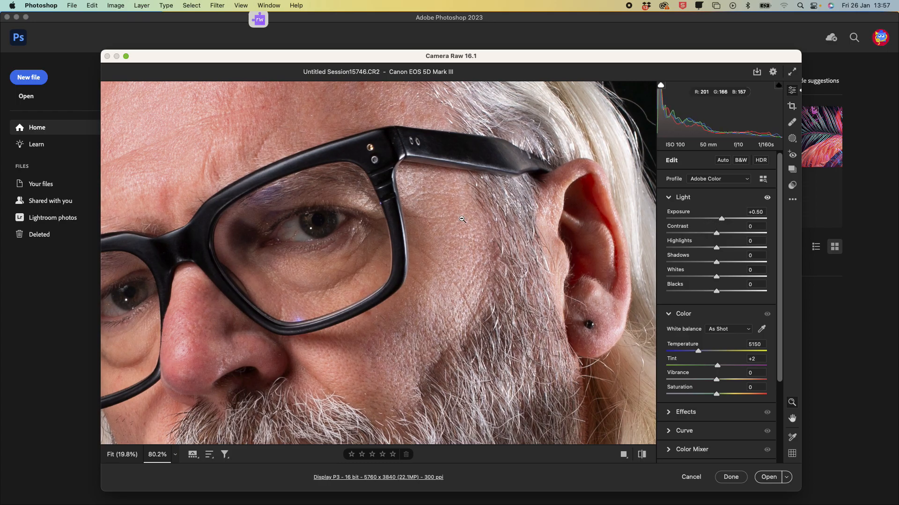
# Step: Zoom in on the forehead, push Exposure up to +1.30, then pull it back to +0.65
pyautogui.keyDown('alt'); pyautogui.click(437, 229); pyautogui.keyUp('alt')
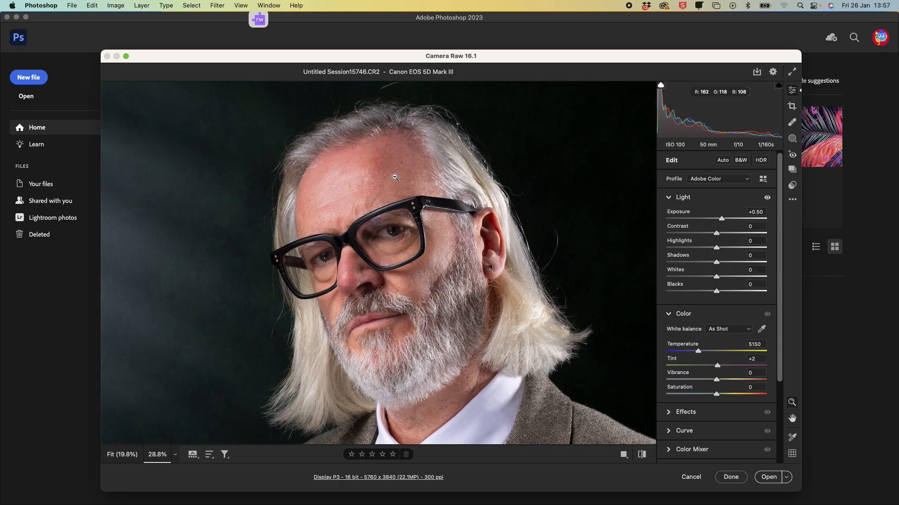
pyautogui.moveTo(320, 191); pyautogui.dragTo(396, 184)
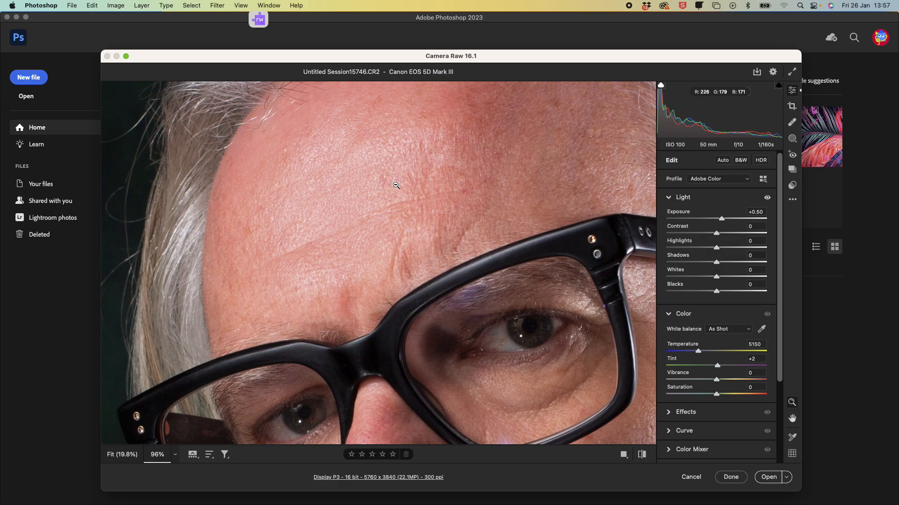
pyautogui.moveTo(721, 219); pyautogui.dragTo(729, 219)
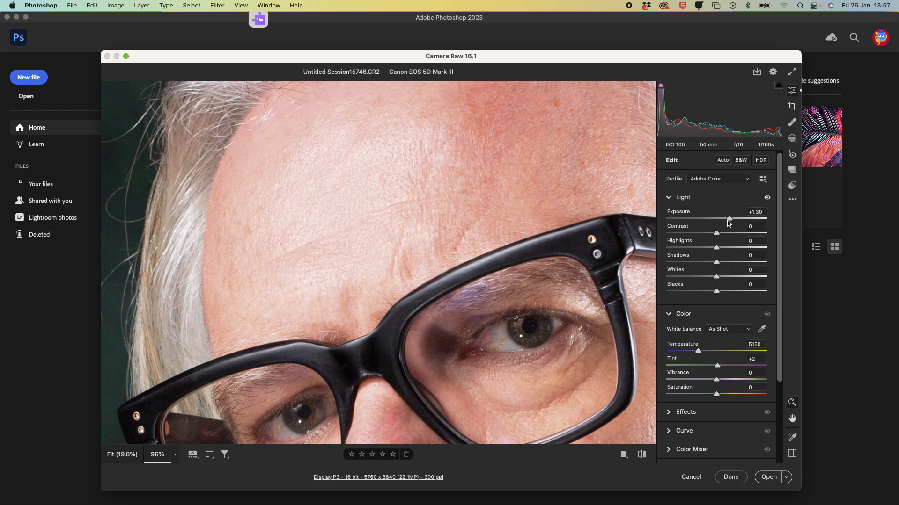
pyautogui.moveTo(729, 224); pyautogui.dragTo(722, 219)
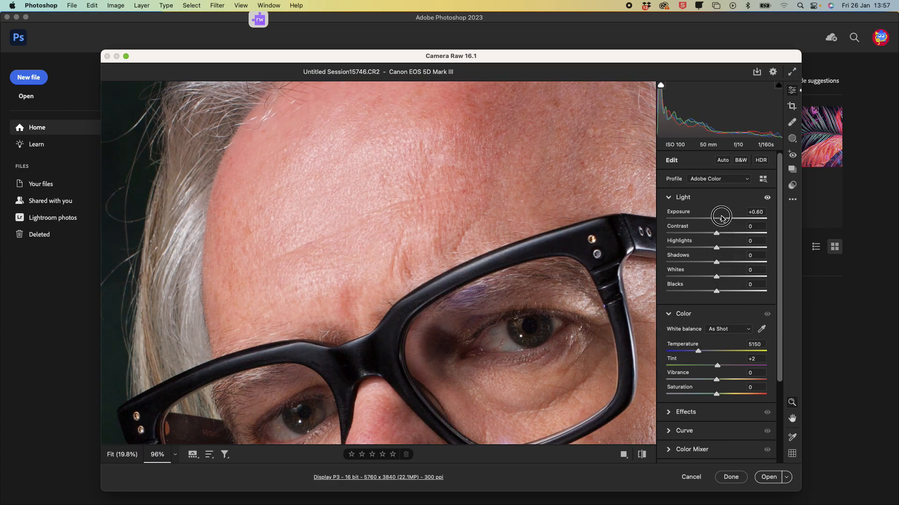
# Step: Set Contrast to +8 and Highlights to -81
pyautogui.moveTo(414, 199); pyautogui.dragTo(329, 206)
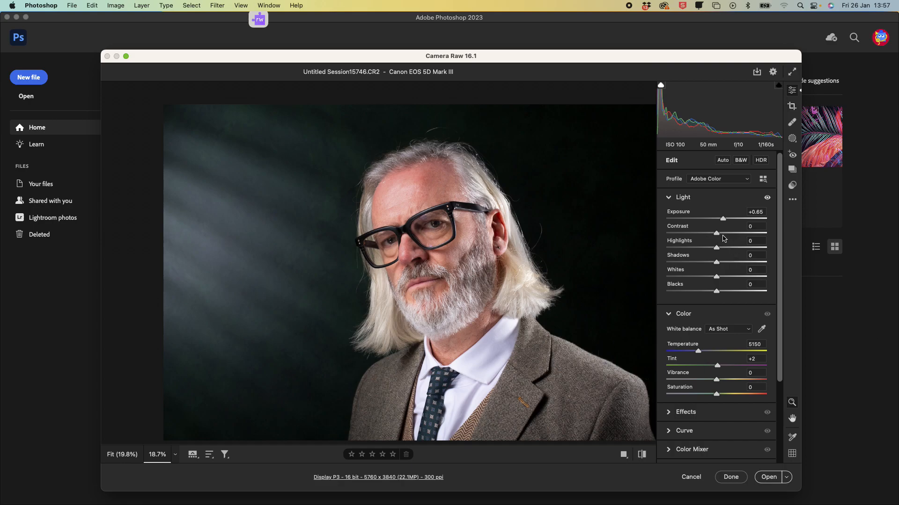
pyautogui.moveTo(487, 239); pyautogui.dragTo(523, 237)
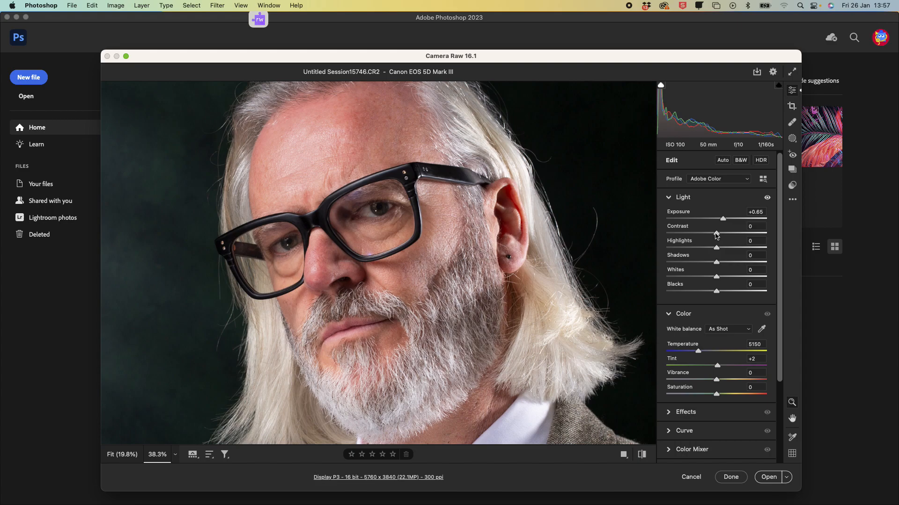
pyautogui.moveTo(716, 237); pyautogui.dragTo(722, 237)
pyautogui.moveTo(724, 246)
pyautogui.moveTo(716, 248); pyautogui.dragTo(676, 248)
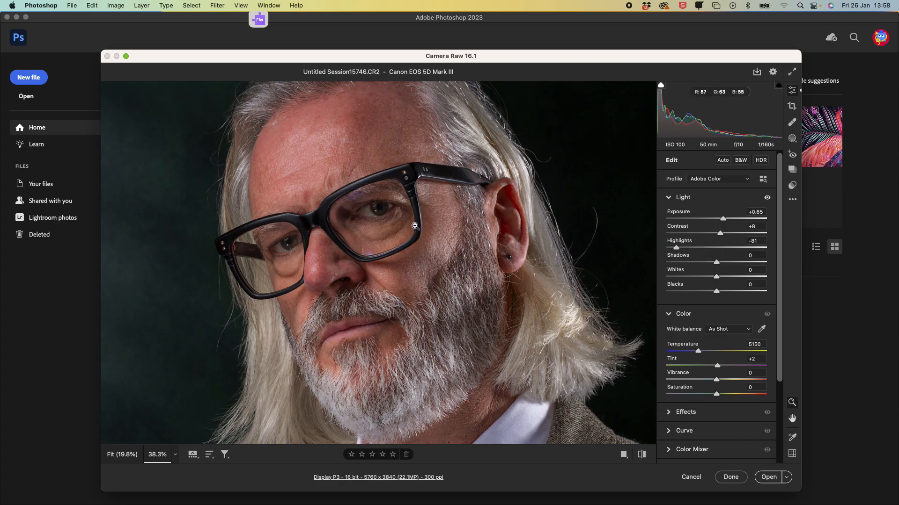
# Step: Raise Exposure to +1.15 and ease Highlights to -73
pyautogui.scroll(2, 421, 226)
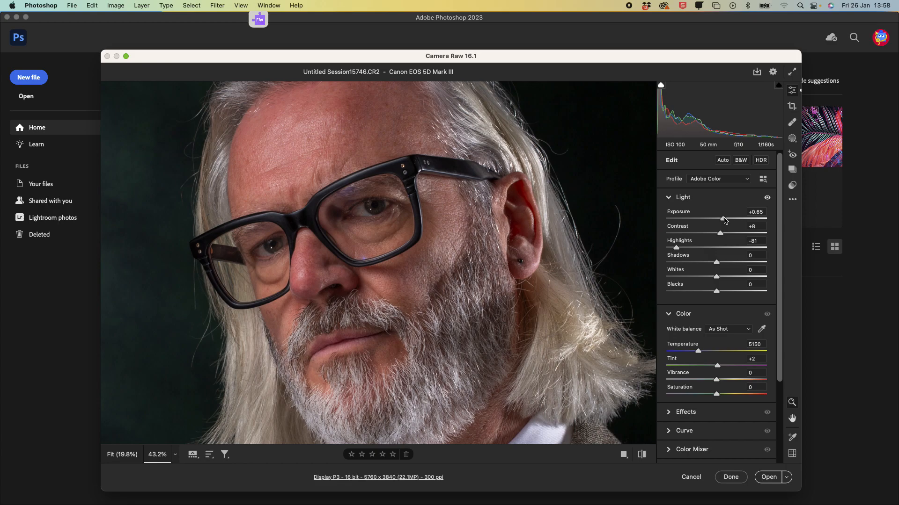
pyautogui.moveTo(724, 220); pyautogui.dragTo(728, 222)
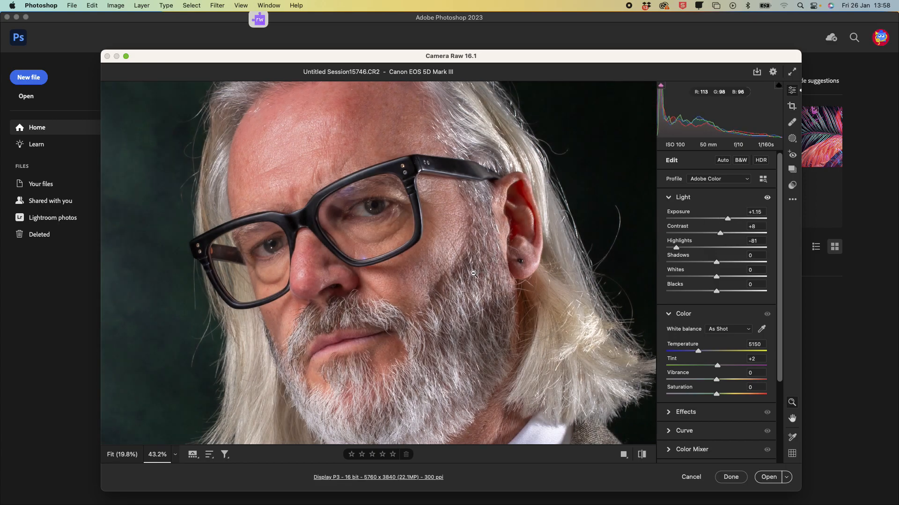
pyautogui.scroll(-3, 473, 274)
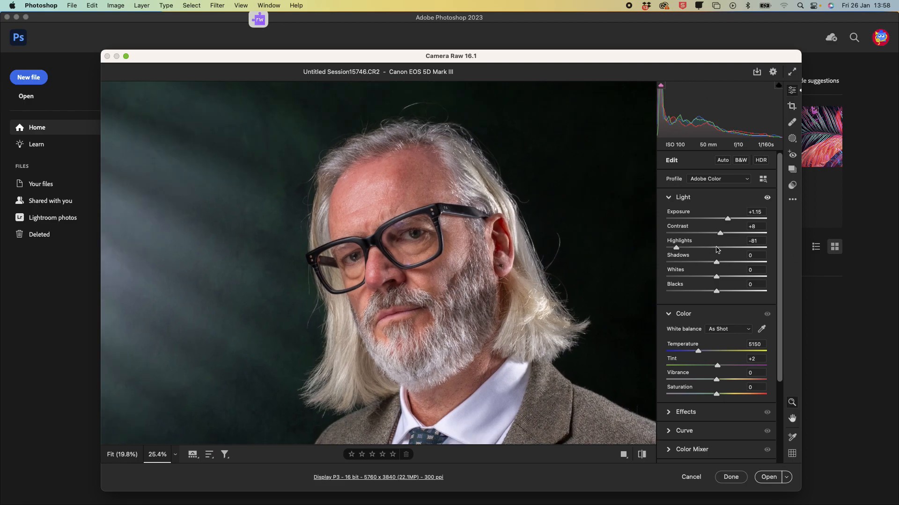
pyautogui.moveTo(676, 249)
pyautogui.mouseDown()
pyautogui.moveTo(719, 255)
pyautogui.moveTo(679, 250)
pyautogui.mouseUp()
pyautogui.moveTo(676, 249); pyautogui.dragTo(678, 249)
# Step: Lift Shadows to +30 while checking the ear and hair up close
pyautogui.moveTo(496, 249); pyautogui.dragTo(552, 238)
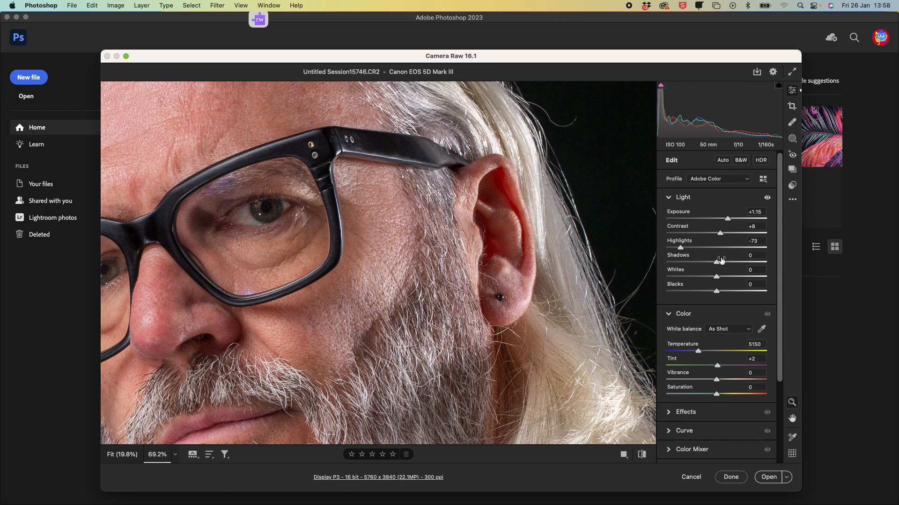
pyautogui.moveTo(717, 263)
pyautogui.mouseDown()
pyautogui.moveTo(743, 263)
pyautogui.moveTo(734, 264)
pyautogui.mouseUp()
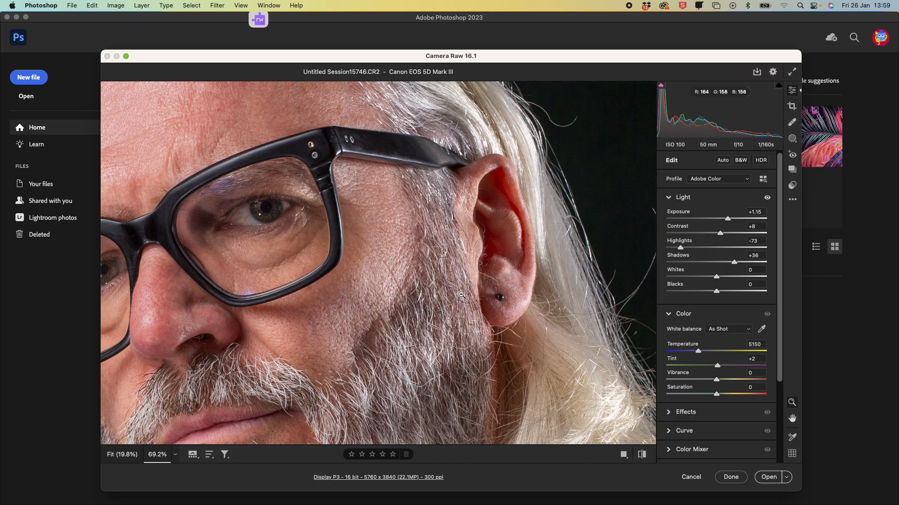
pyautogui.moveTo(463, 277); pyautogui.dragTo(420, 295)
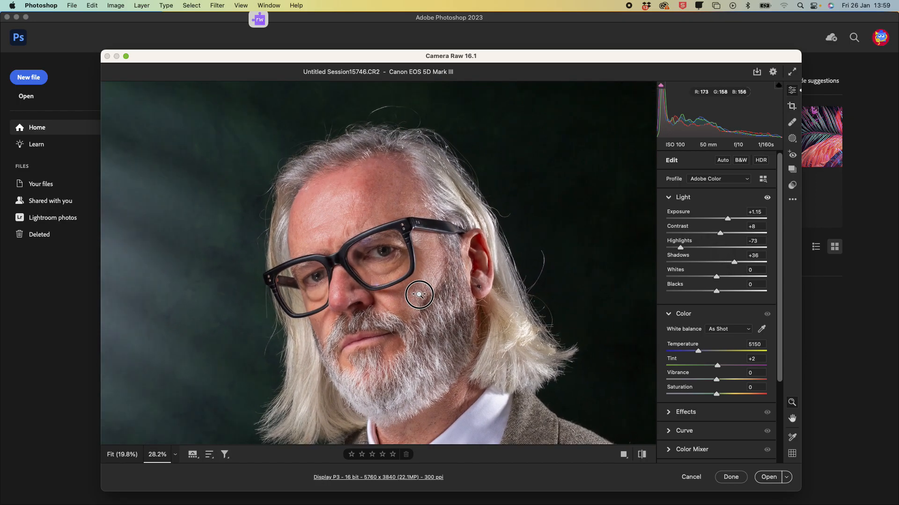
pyautogui.moveTo(733, 264)
pyautogui.mouseDown()
pyautogui.moveTo(718, 259)
pyautogui.moveTo(729, 264)
pyautogui.mouseUp()
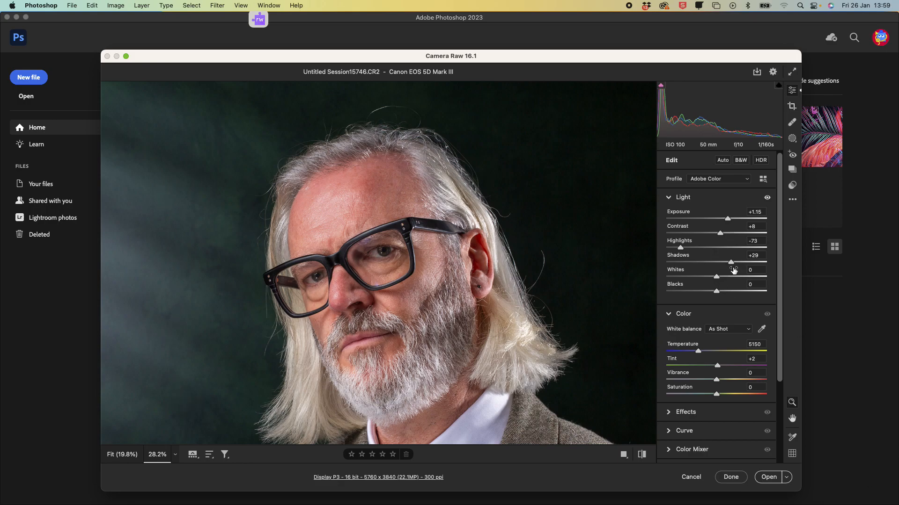
pyautogui.moveTo(732, 262)
pyautogui.mouseDown()
pyautogui.moveTo(673, 257)
pyautogui.moveTo(731, 266)
pyautogui.mouseUp()
# Step: Set Whites to +10 and Blacks to -35
pyautogui.moveTo(718, 278); pyautogui.dragTo(724, 279)
pyautogui.moveTo(716, 293); pyautogui.dragTo(700, 292)
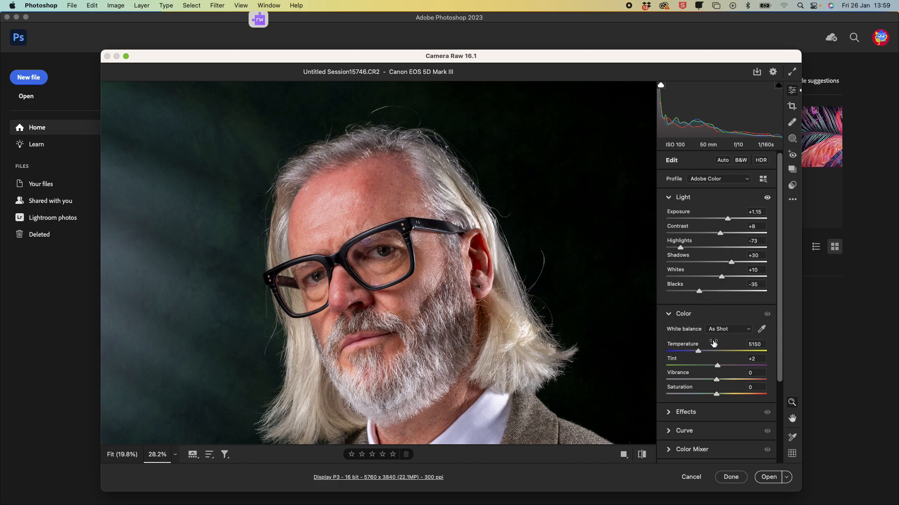
# Step: Desaturate the image fully to -100 Saturation, then restore Saturation to +1
pyautogui.scroll(-3, 699, 300)
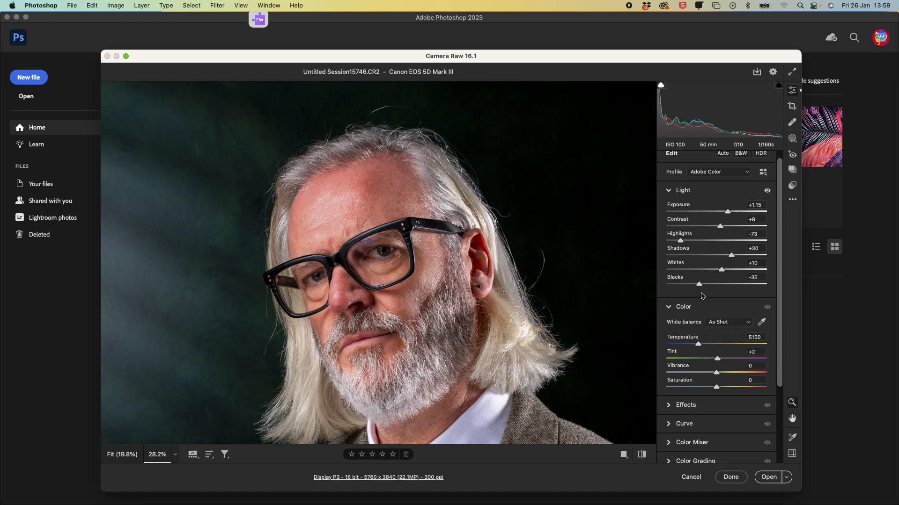
pyautogui.scroll(-2, 697, 299)
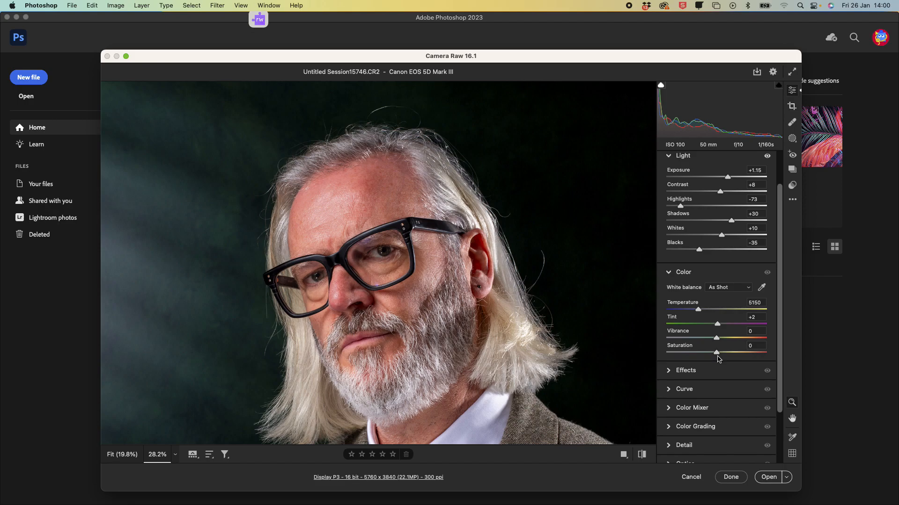
pyautogui.moveTo(716, 353); pyautogui.dragTo(611, 351)
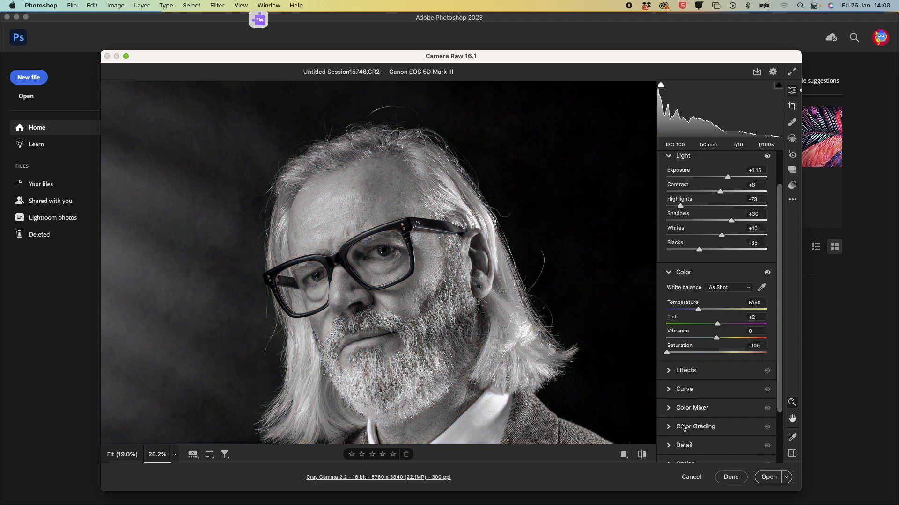
pyautogui.moveTo(682, 427)
pyautogui.moveTo(667, 353); pyautogui.dragTo(718, 361)
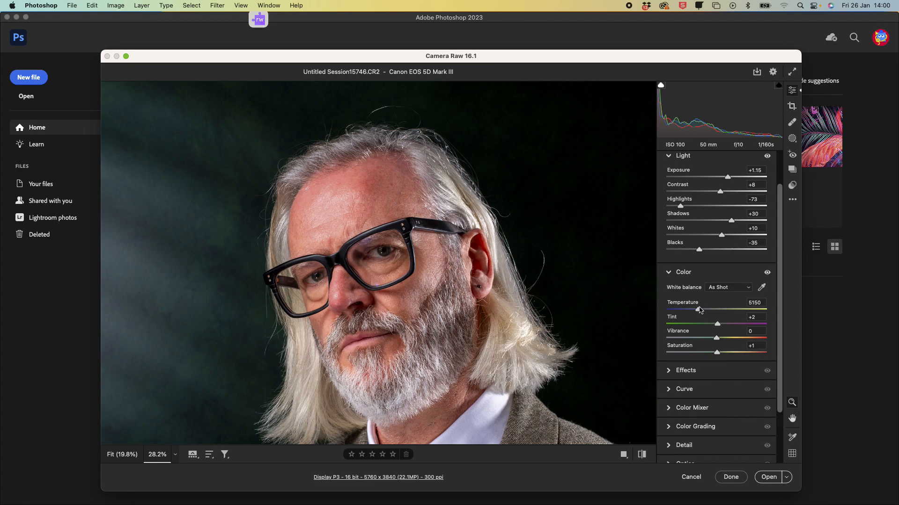
# Step: Cool the white balance Temperature to 4800 and raise Vibrance to +63
pyautogui.moveTo(699, 309)
pyautogui.mouseDown()
pyautogui.moveTo(685, 311)
pyautogui.moveTo(695, 313)
pyautogui.mouseUp()
pyautogui.moveTo(708, 336)
pyautogui.moveTo(718, 339); pyautogui.dragTo(749, 346)
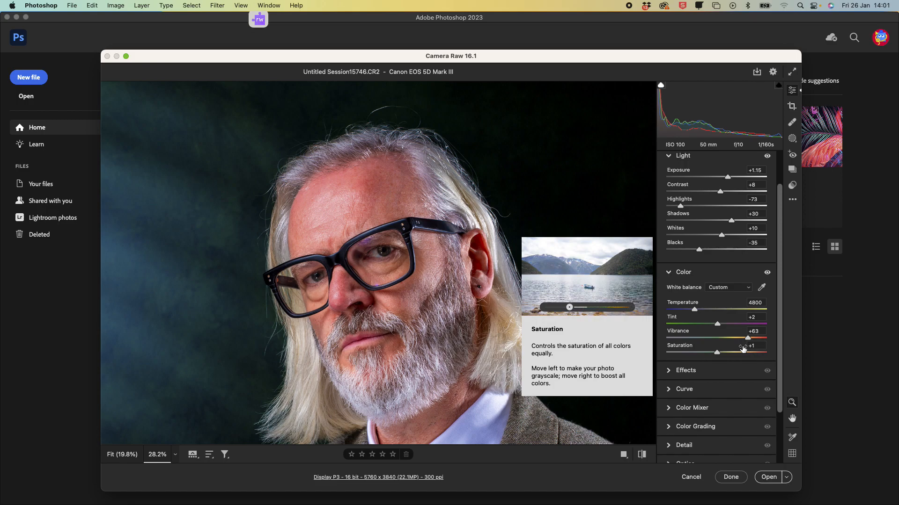
# Step: Lower Saturation to -37 and set Vibrance to +69
pyautogui.moveTo(717, 355); pyautogui.dragTo(694, 354)
pyautogui.moveTo(747, 337); pyautogui.dragTo(751, 338)
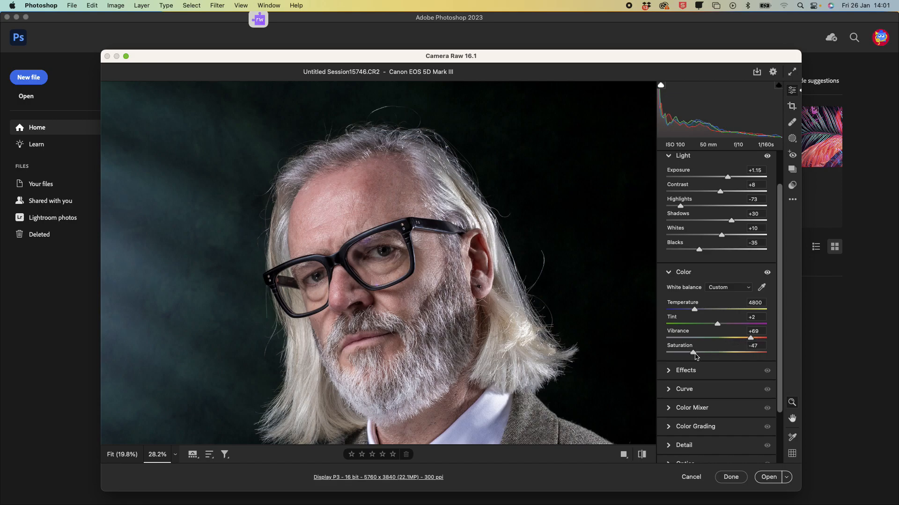
pyautogui.moveTo(693, 354); pyautogui.dragTo(696, 354)
pyautogui.moveTo(697, 355); pyautogui.dragTo(698, 355)
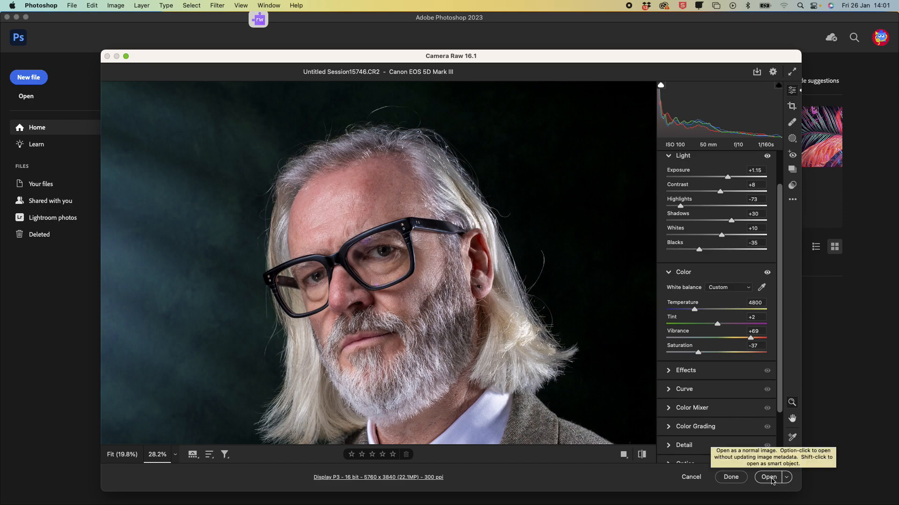
# Step: Open the adjusted raw image in Photoshop
pyautogui.scroll(1, 404, 273)
pyautogui.scroll(-2, 405, 273)
pyautogui.scroll(-3, 404, 272)
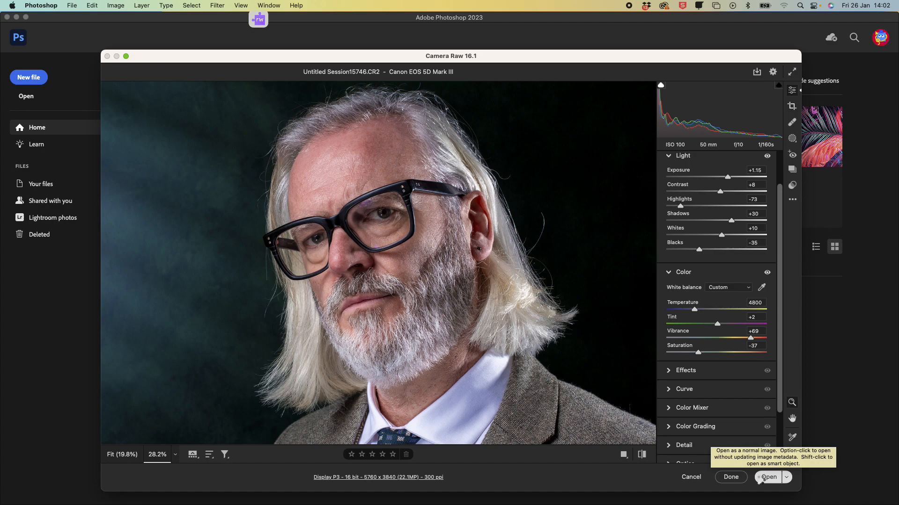
pyautogui.click(762, 478)
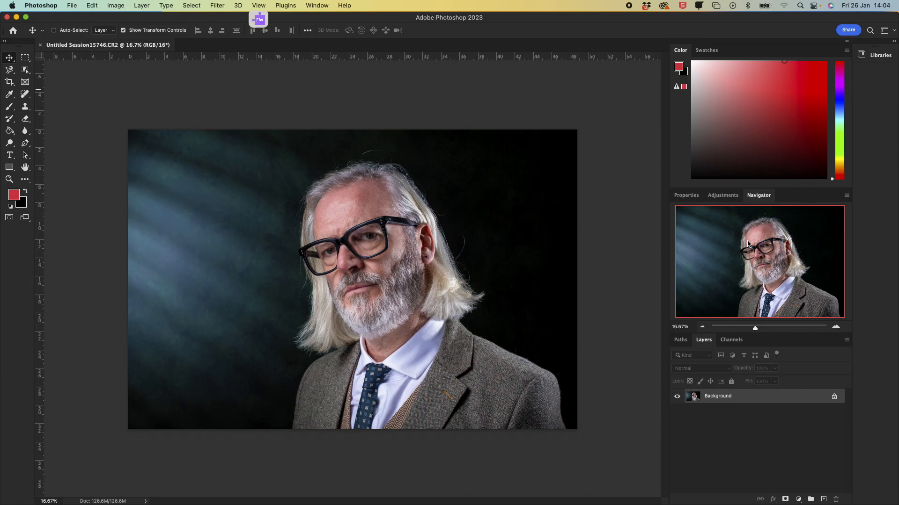
pyautogui.click(315, 9)
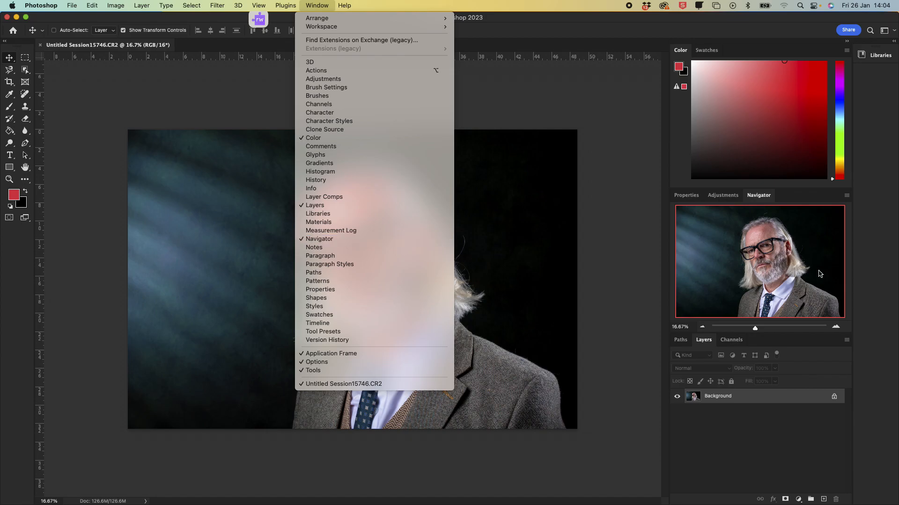
pyautogui.click(624, 136)
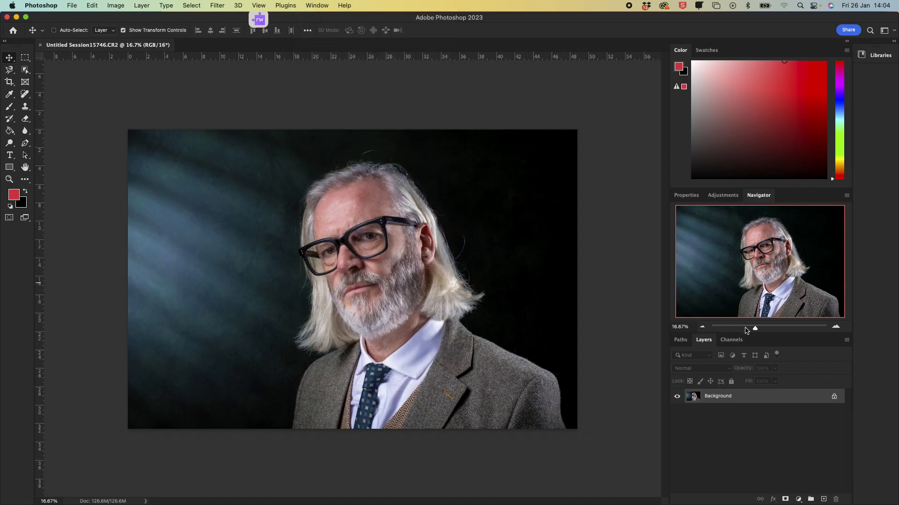
# Step: Inspect the opened portrait's detail at close zoom using the Navigator
pyautogui.moveTo(754, 327); pyautogui.dragTo(772, 330)
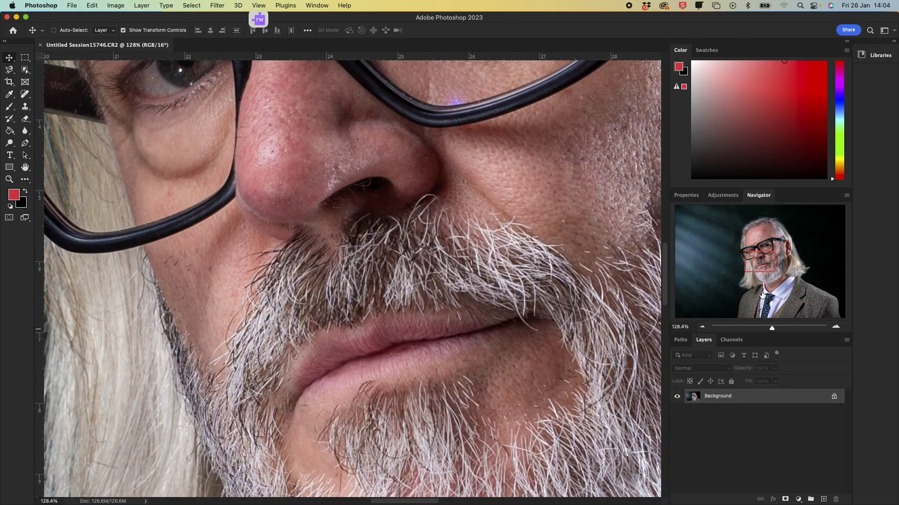
pyautogui.moveTo(762, 263); pyautogui.dragTo(792, 250)
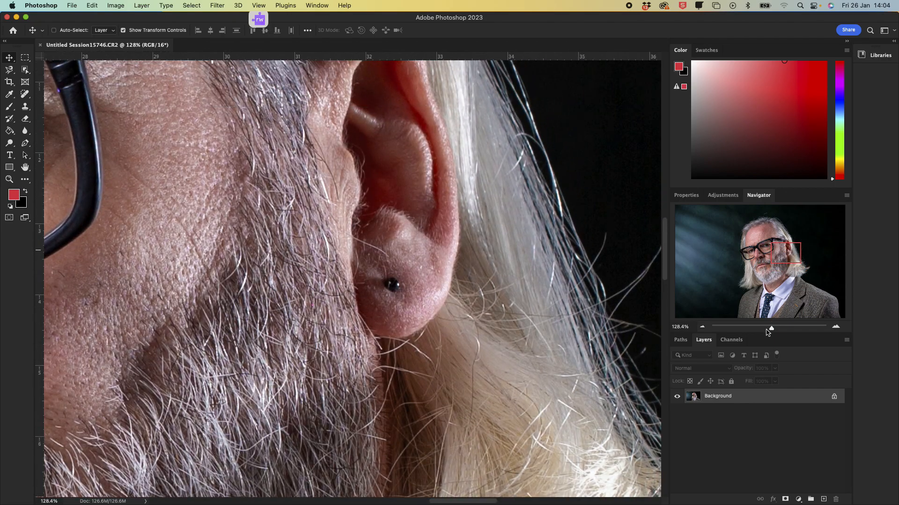
pyautogui.moveTo(772, 329); pyautogui.dragTo(762, 329)
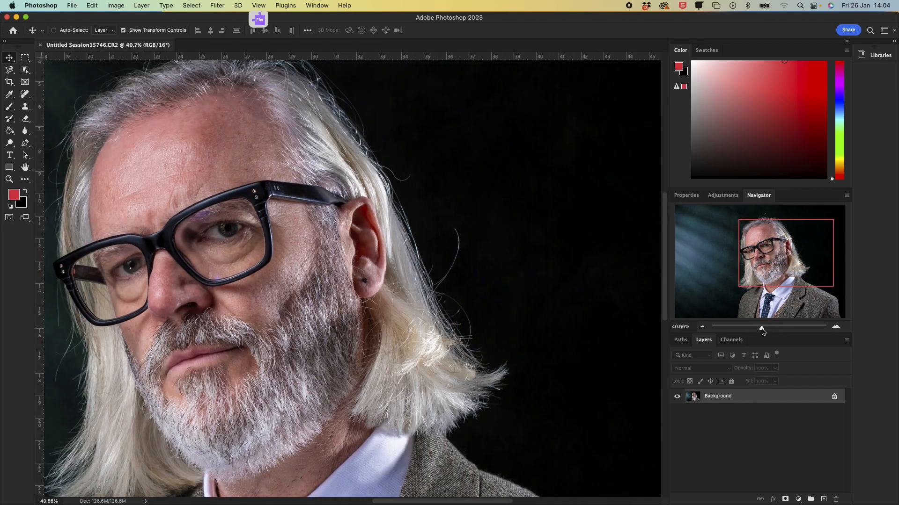
pyautogui.moveTo(797, 254); pyautogui.dragTo(775, 250)
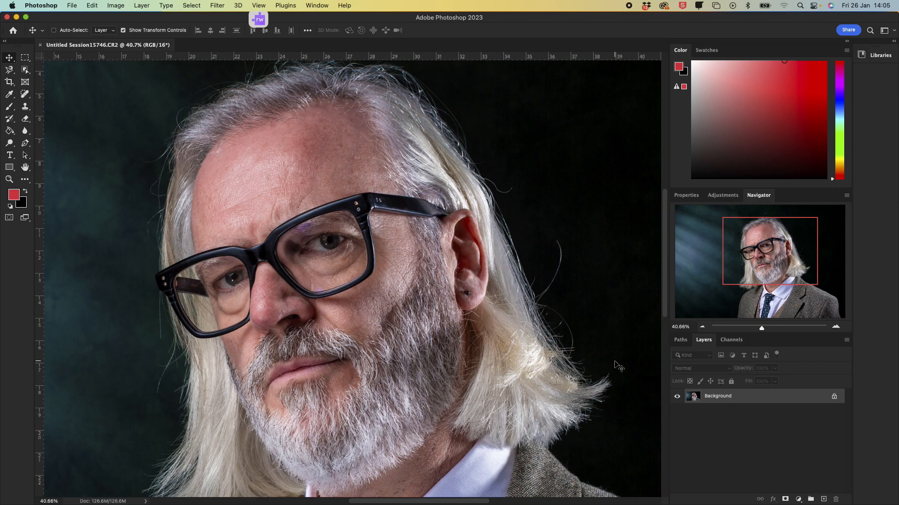
pyautogui.scroll(-2, 407, 227)
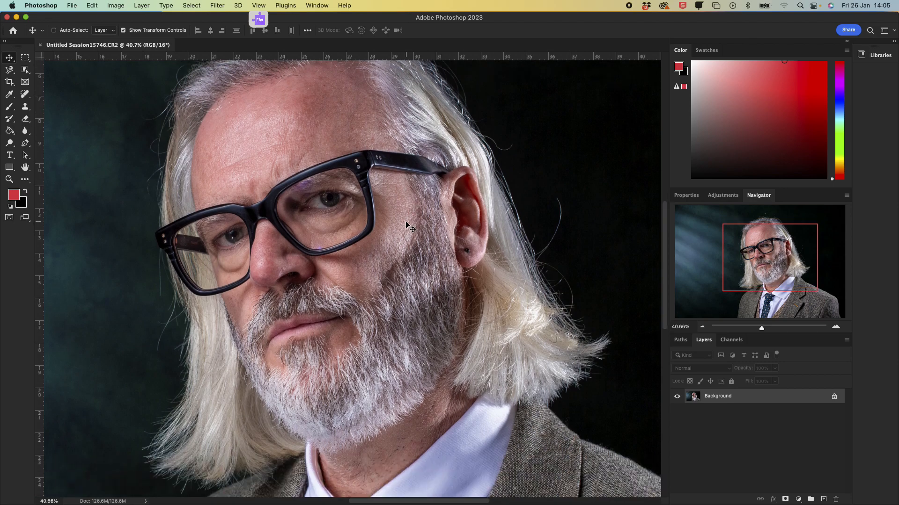
# Step: Add a new empty layer above the Background and name it spots
pyautogui.scroll(10, 407, 227)
pyautogui.scroll(-5, 406, 228)
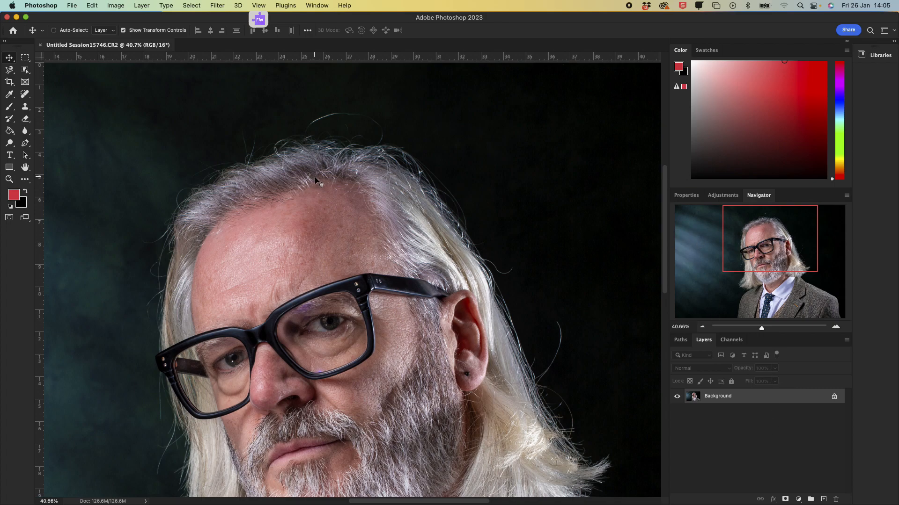
pyautogui.scroll(-1, 328, 180)
pyautogui.scroll(5, 336, 182)
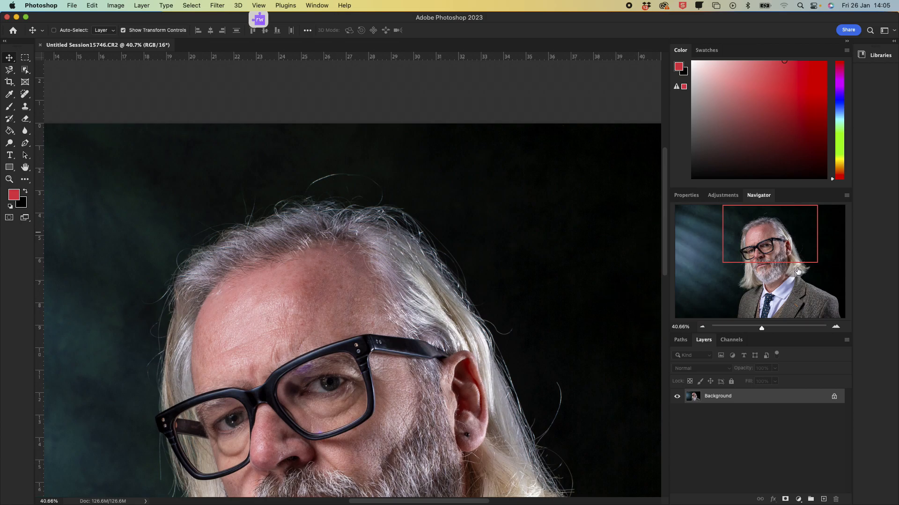
pyautogui.moveTo(775, 243); pyautogui.dragTo(759, 257)
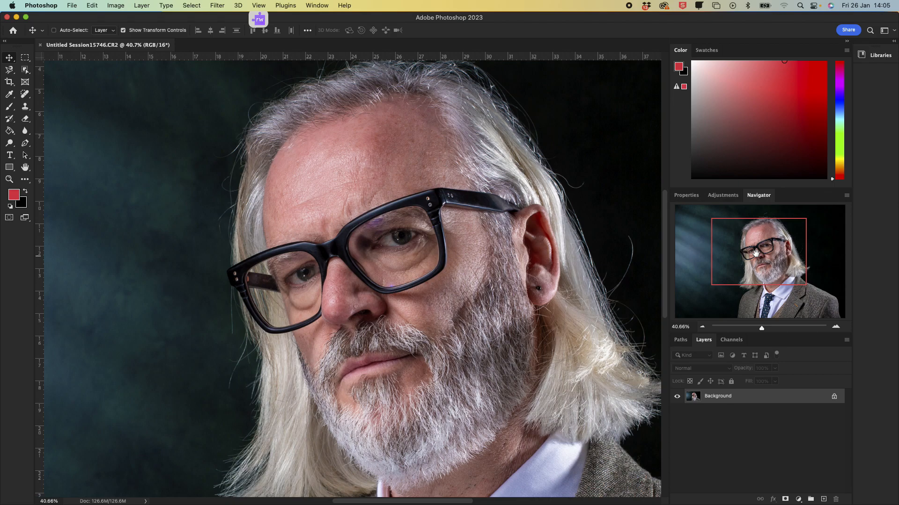
pyautogui.click(777, 267)
pyautogui.moveTo(777, 267); pyautogui.dragTo(785, 253)
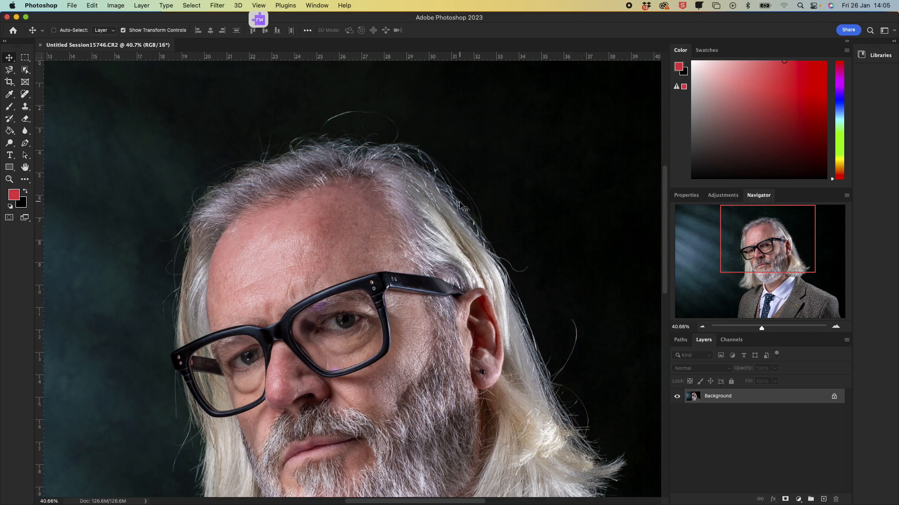
pyautogui.click(824, 499)
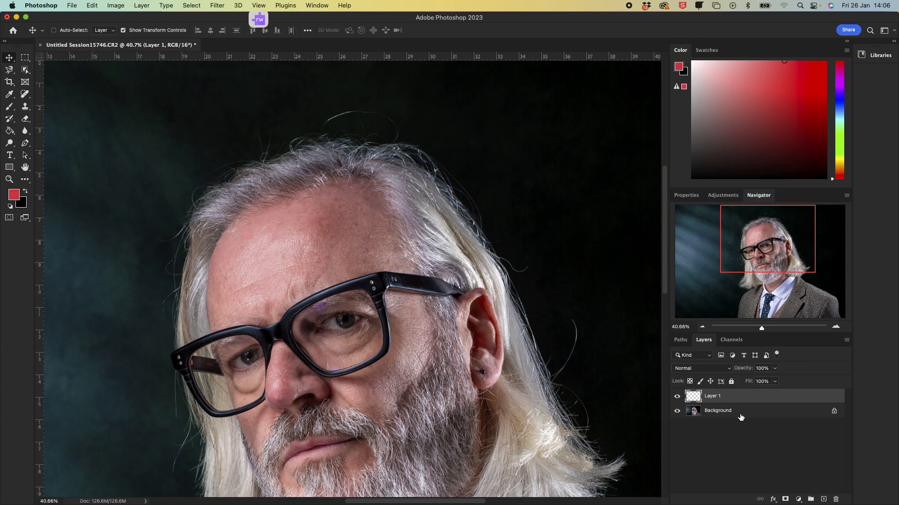
pyautogui.doubleClick(719, 397)
pyautogui.write('spots')
pyautogui.press('Return')
# Step: Zoom in on the ear area and select the Spot Healing Brush tool
pyautogui.moveTo(765, 330); pyautogui.dragTo(769, 328)
pyautogui.click(777, 243)
pyautogui.moveTo(778, 243)
pyautogui.mouseDown()
pyautogui.moveTo(793, 272)
pyautogui.moveTo(790, 250)
pyautogui.mouseUp()
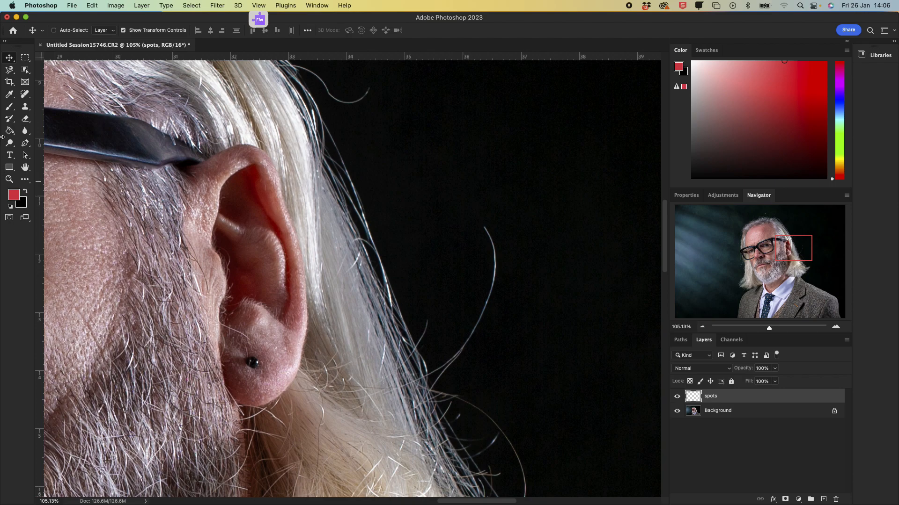
pyautogui.click(26, 96)
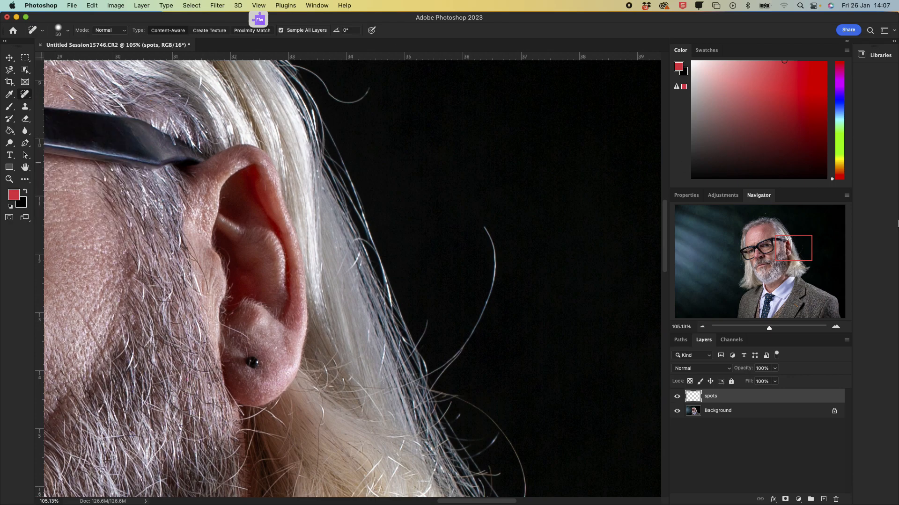
# Step: Set the Spot Healing Brush to 50 px size and 43% hardness
pyautogui.moveTo(768, 329); pyautogui.dragTo(758, 330)
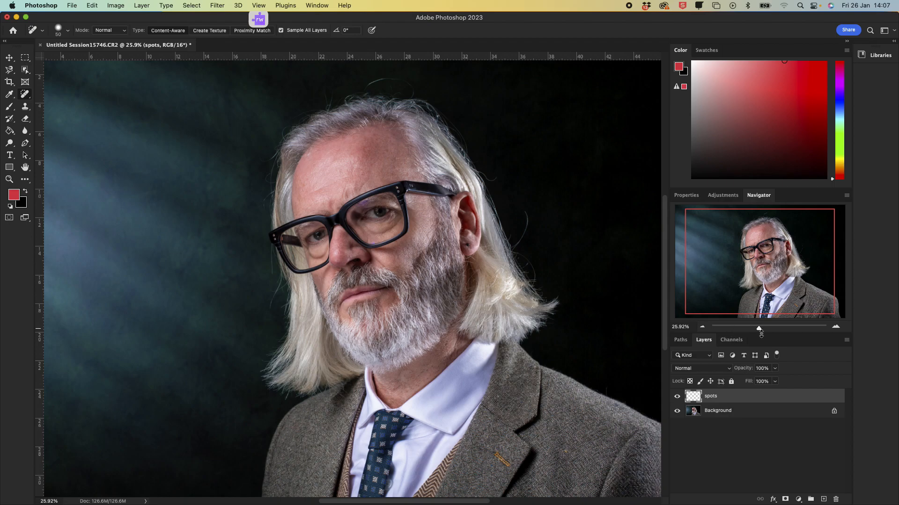
pyautogui.moveTo(761, 331); pyautogui.dragTo(764, 330)
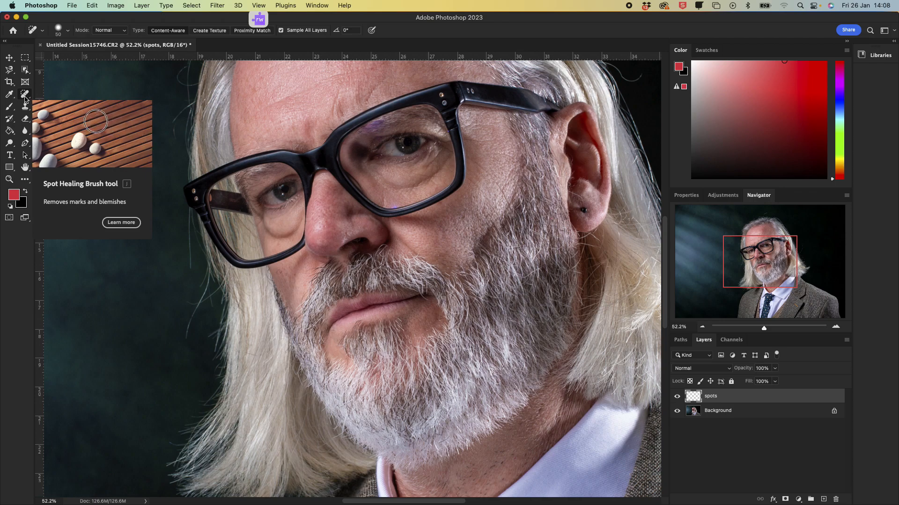
pyautogui.click(67, 31)
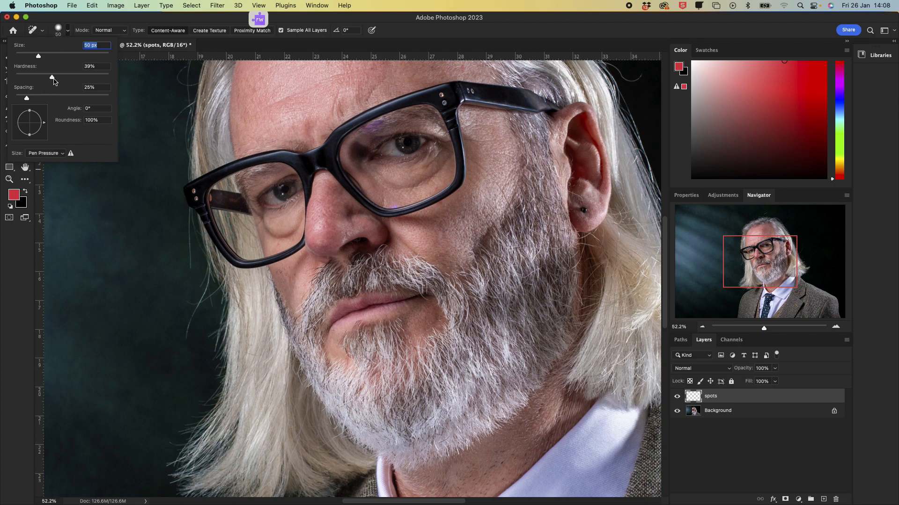
pyautogui.moveTo(52, 79); pyautogui.dragTo(57, 82)
pyautogui.click(762, 270)
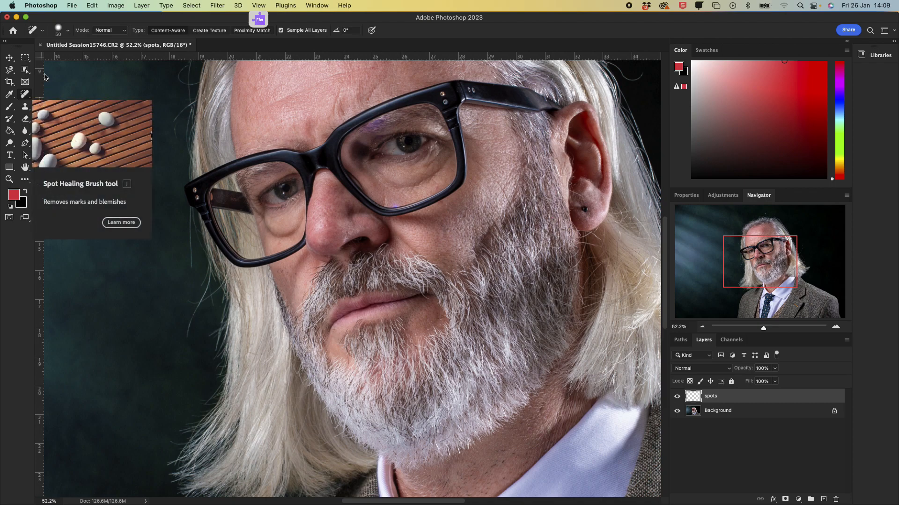
pyautogui.click(66, 31)
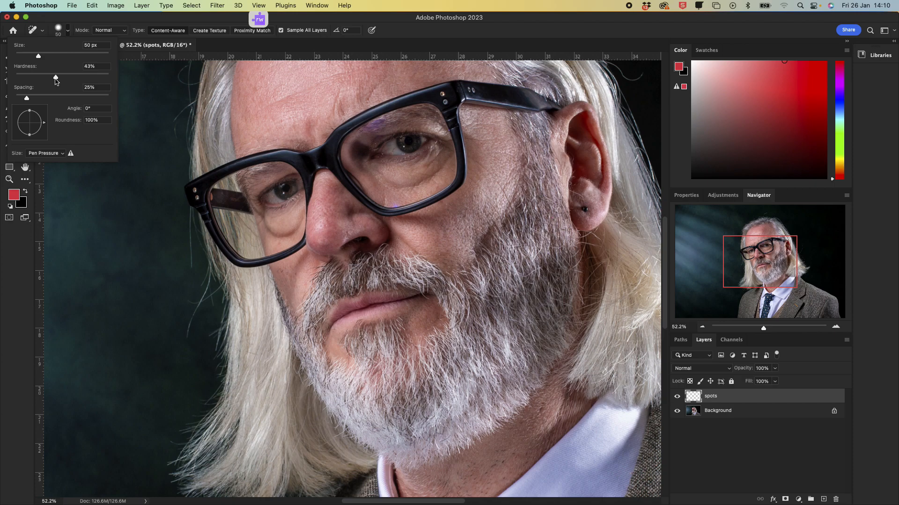
pyautogui.click(543, 31)
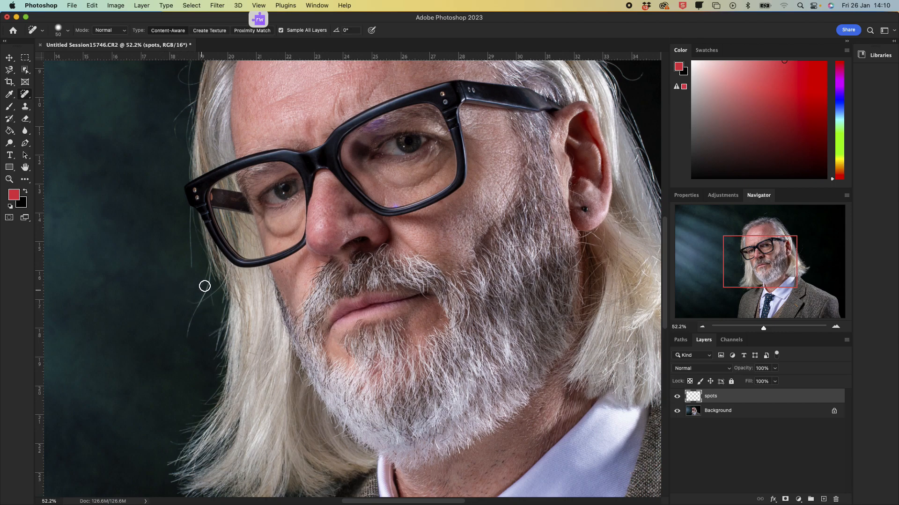
# Step: Heal away the stray hair strand arching above the top of the head
pyautogui.moveTo(740, 257); pyautogui.dragTo(766, 226)
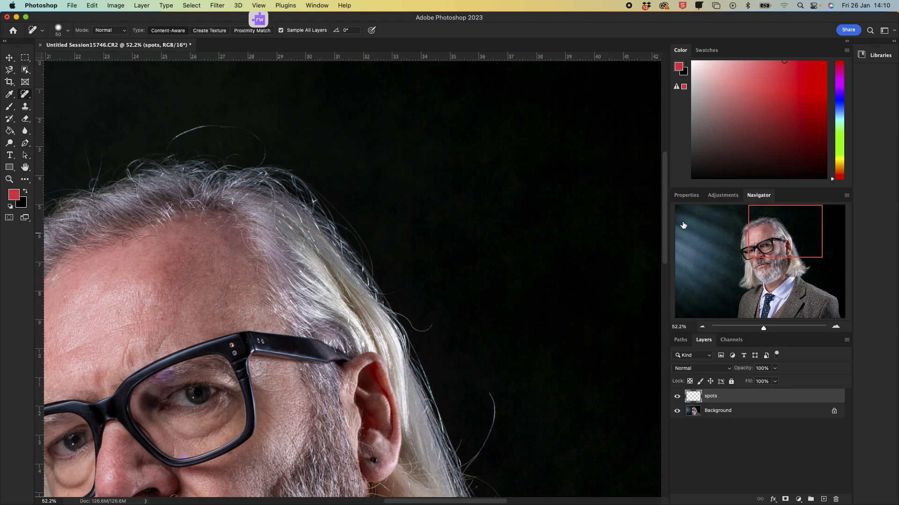
pyautogui.moveTo(798, 229); pyautogui.dragTo(770, 225)
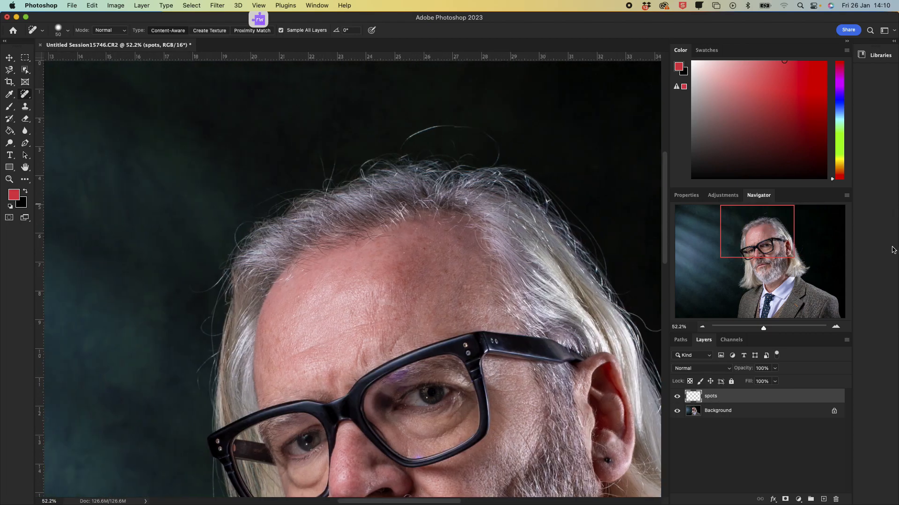
pyautogui.moveTo(767, 331); pyautogui.dragTo(777, 331)
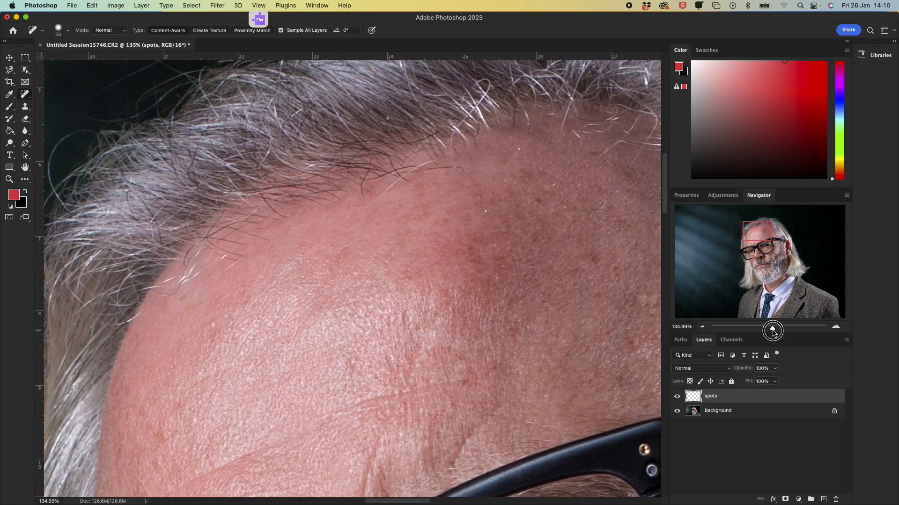
pyautogui.moveTo(756, 227); pyautogui.dragTo(764, 210)
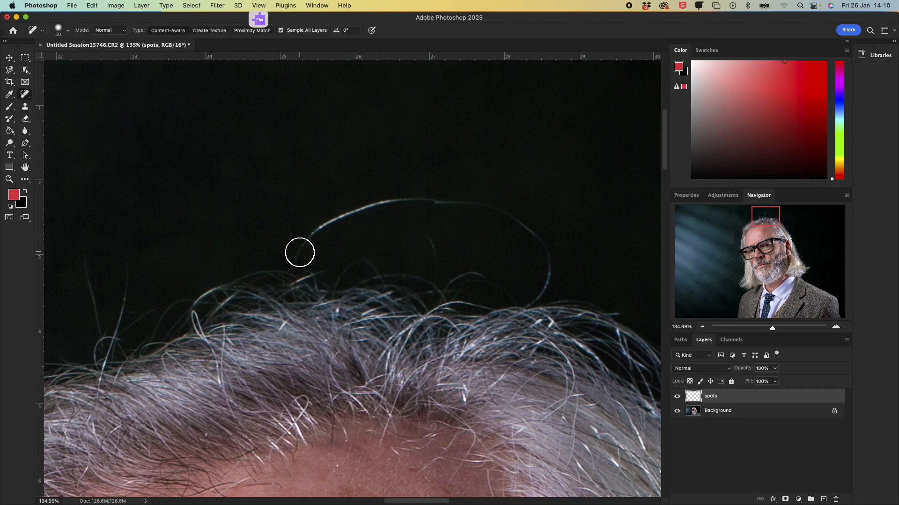
pyautogui.moveTo(299, 252)
pyautogui.mouseDown()
pyautogui.moveTo(325, 220)
pyautogui.moveTo(365, 203)
pyautogui.moveTo(433, 198)
pyautogui.moveTo(522, 215)
pyautogui.moveTo(548, 257)
pyautogui.moveTo(543, 294)
pyautogui.moveTo(585, 296)
pyautogui.mouseUp()
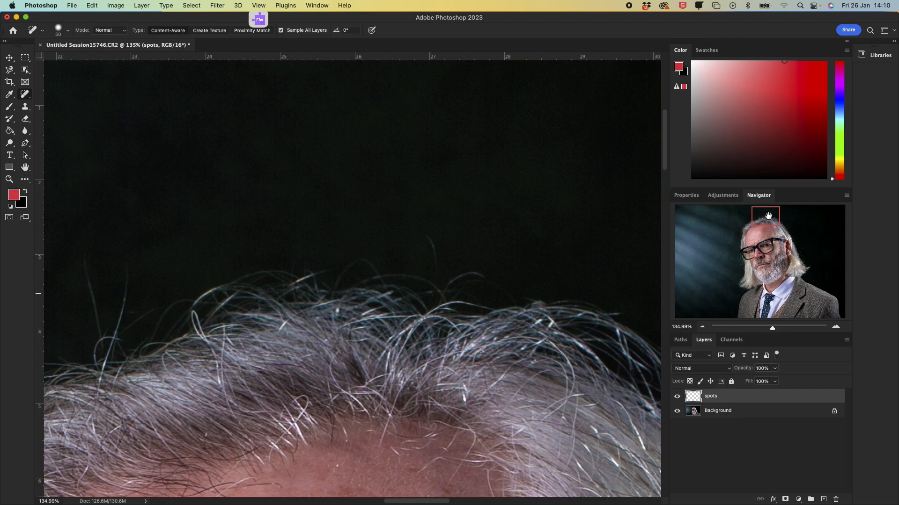
# Step: Heal away the flyaway hairs sticking up from the top of the hair
pyautogui.moveTo(769, 216)
pyautogui.mouseDown()
pyautogui.moveTo(740, 219)
pyautogui.moveTo(751, 222)
pyautogui.mouseUp()
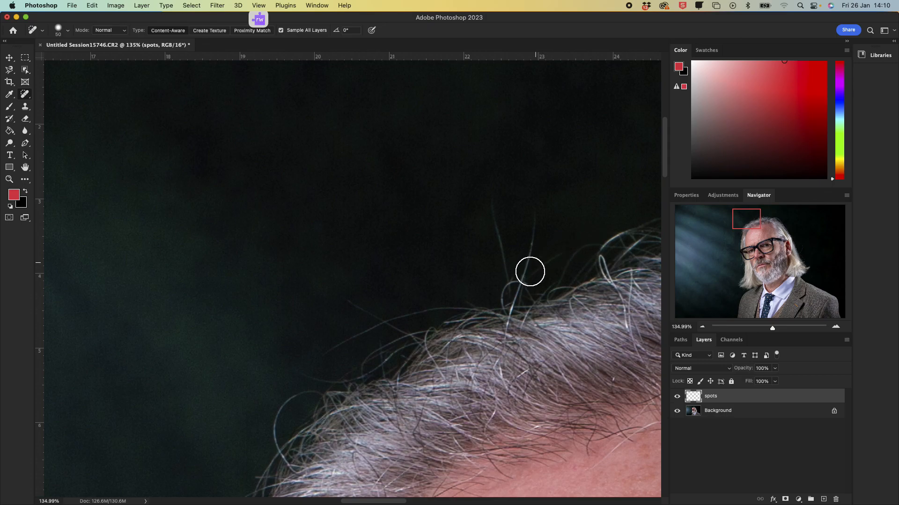
pyautogui.moveTo(501, 254); pyautogui.dragTo(484, 197)
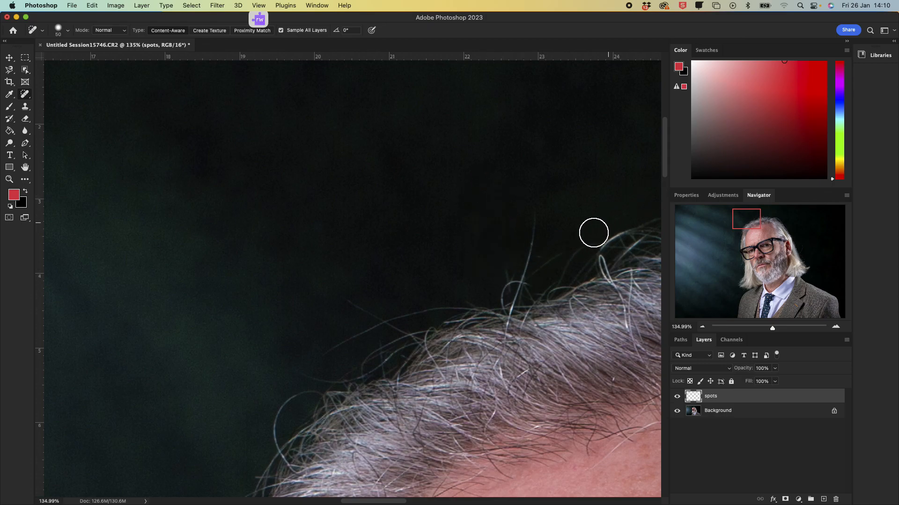
pyautogui.moveTo(514, 295); pyautogui.dragTo(534, 191)
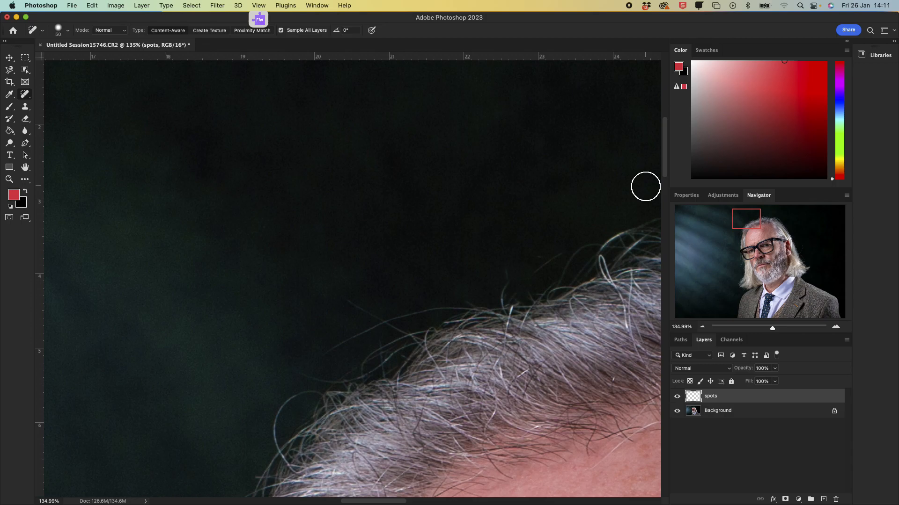
# Step: Try healing away the earlobe stud with a 70 px brush, then undo the Spot Healing Brush
pyautogui.scroll(1, 622, 396)
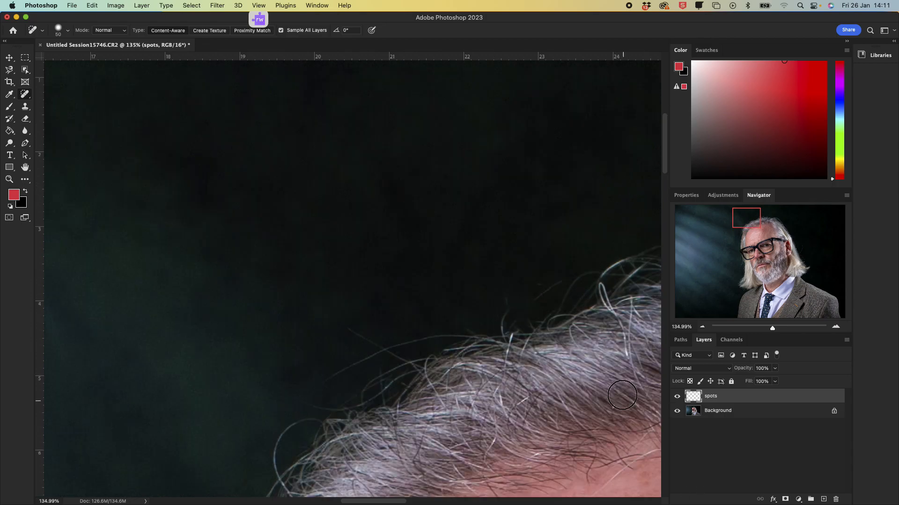
pyautogui.scroll(-3, 527, 321)
pyautogui.moveTo(743, 228); pyautogui.dragTo(782, 256)
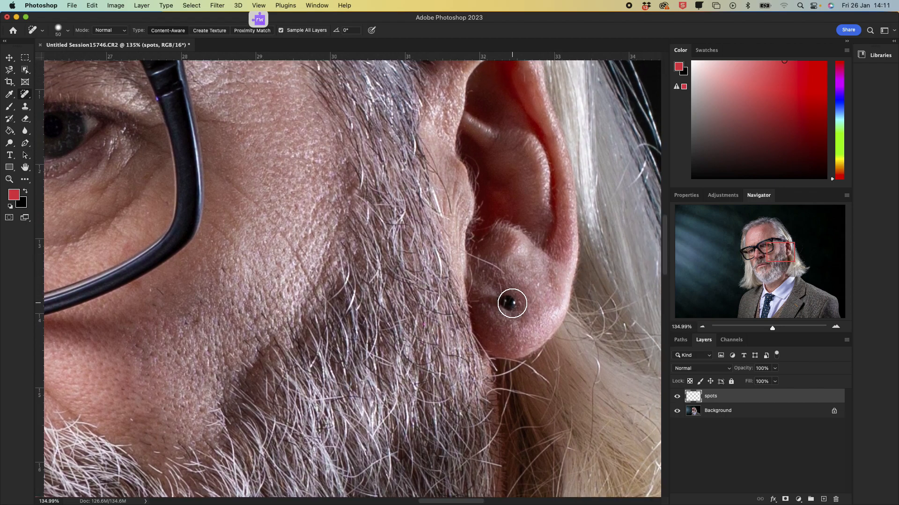
pyautogui.press(']')
pyautogui.press(']')
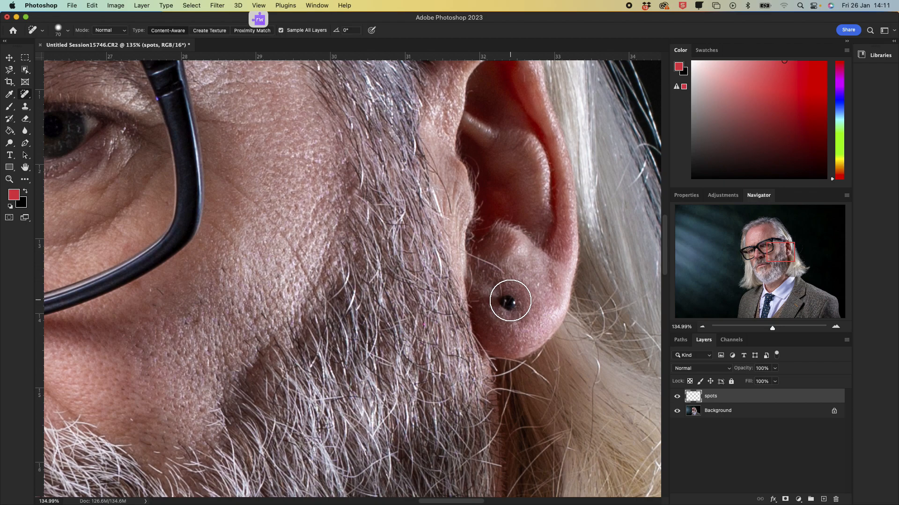
pyautogui.click(511, 301)
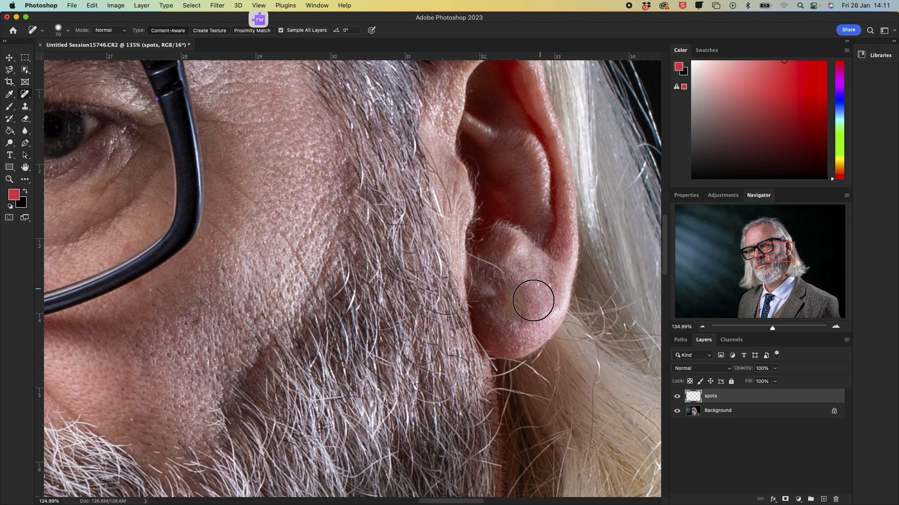
pyautogui.click(524, 307)
pyautogui.click(71, 5)
pyautogui.moveTo(92, 6)
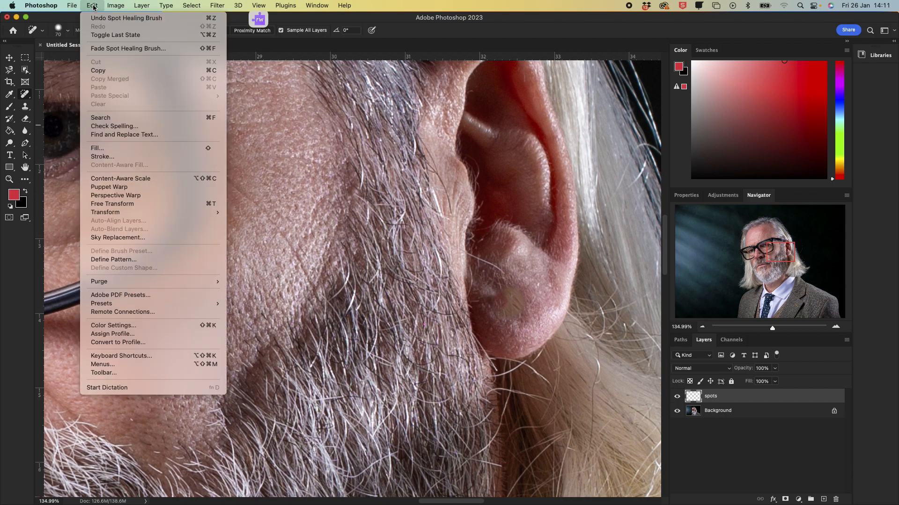
pyautogui.click(96, 18)
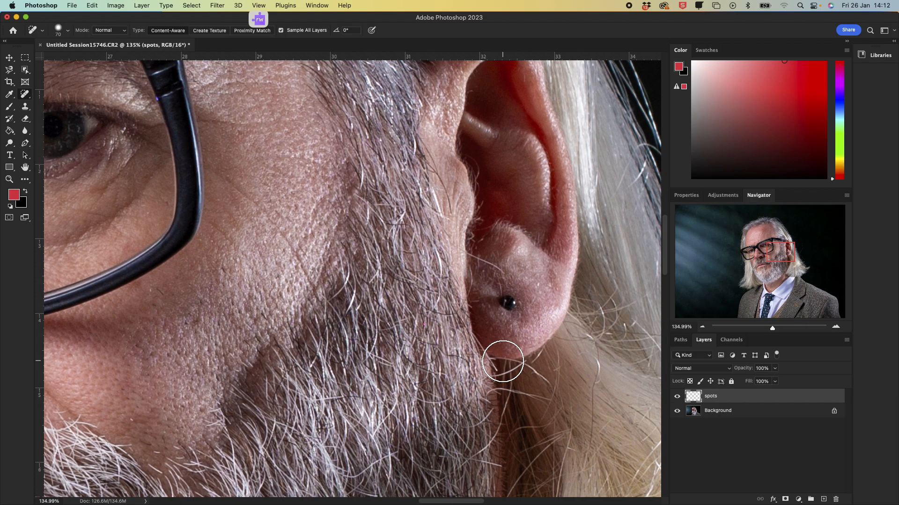
pyautogui.press('[')
pyautogui.press('[')
pyautogui.press('[')
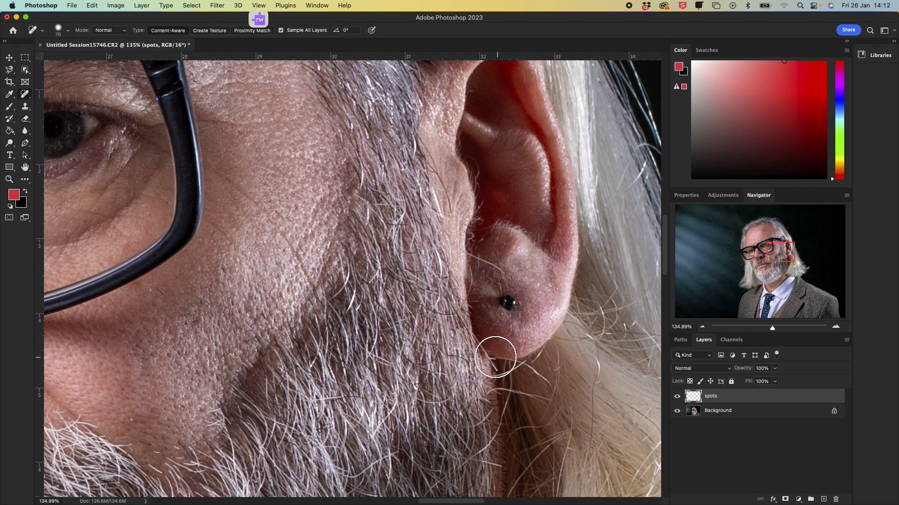
pyautogui.press(']')
pyautogui.press(']')
pyautogui.press(']')
pyautogui.press(']')
pyautogui.press(']')
pyautogui.press(']')
pyautogui.press(']')
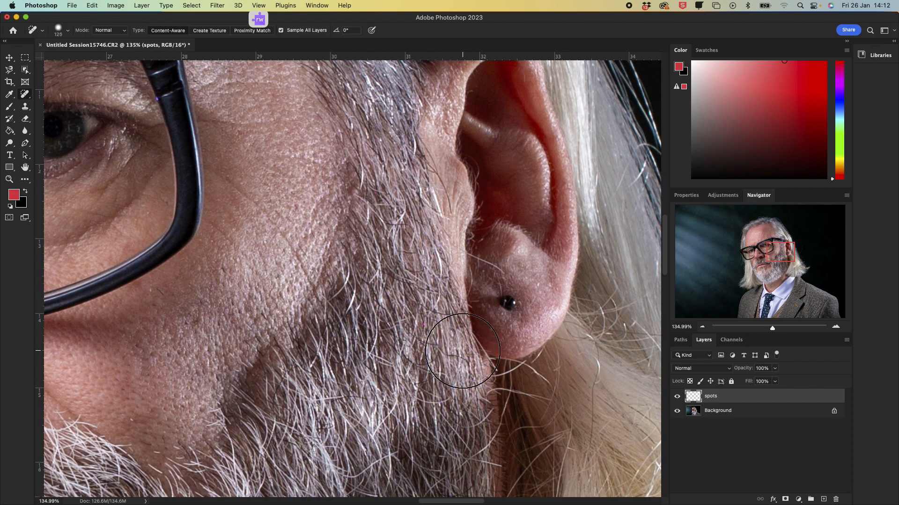
pyautogui.press(']')
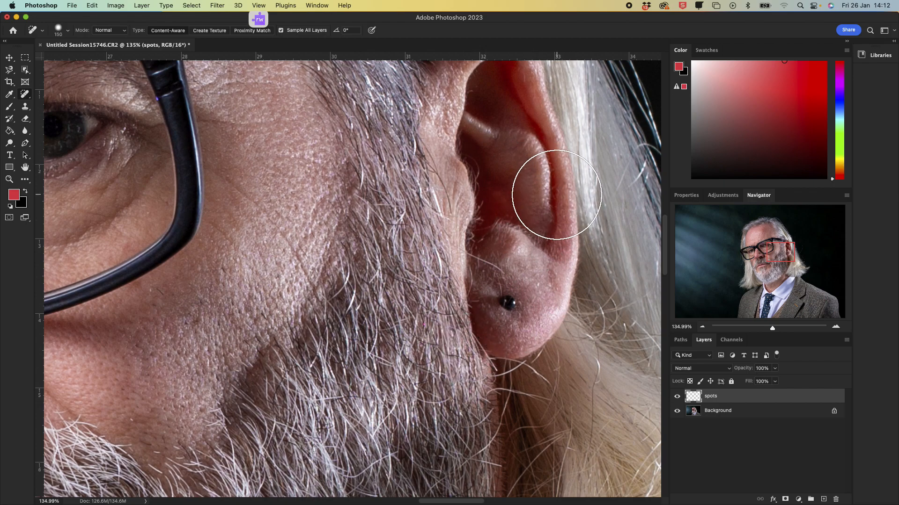
pyautogui.press('[')
pyautogui.press('[')
pyautogui.press('[')
pyautogui.press('[')
pyautogui.press('[')
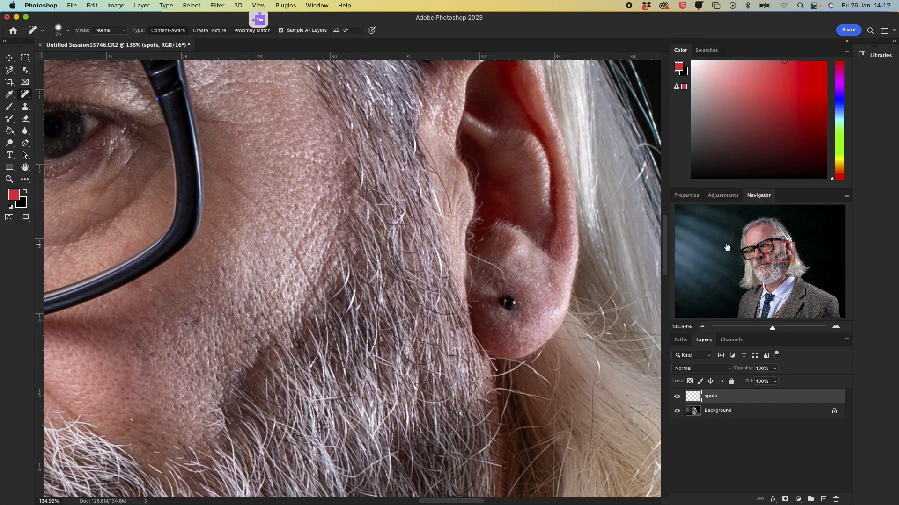
# Step: Shrink the brush to 45 px and heal the stray hairs against the background beside the cheek
pyautogui.moveTo(786, 248); pyautogui.dragTo(755, 254)
pyautogui.press('[')
pyautogui.press('[')
pyautogui.press('[')
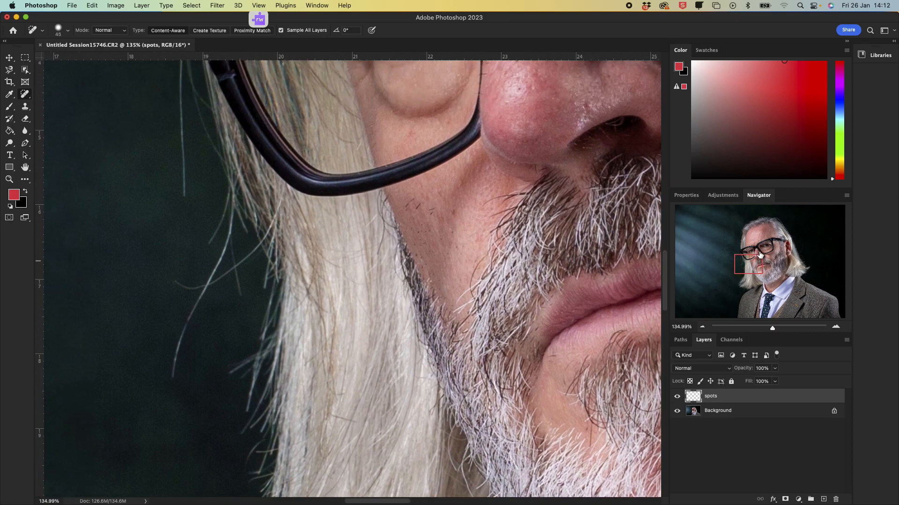
pyautogui.moveTo(164, 384)
pyautogui.mouseDown()
pyautogui.moveTo(223, 241)
pyautogui.moveTo(220, 206)
pyautogui.mouseUp()
pyautogui.moveTo(249, 234)
pyautogui.mouseDown()
pyautogui.moveTo(243, 250)
pyautogui.moveTo(190, 283)
pyautogui.moveTo(236, 252)
pyautogui.moveTo(229, 243)
pyautogui.moveTo(241, 327)
pyautogui.mouseUp()
# Step: Heal the stray hair strands hanging below the glasses' temple
pyautogui.scroll(-5, 169, 263)
pyautogui.scroll(10, 171, 257)
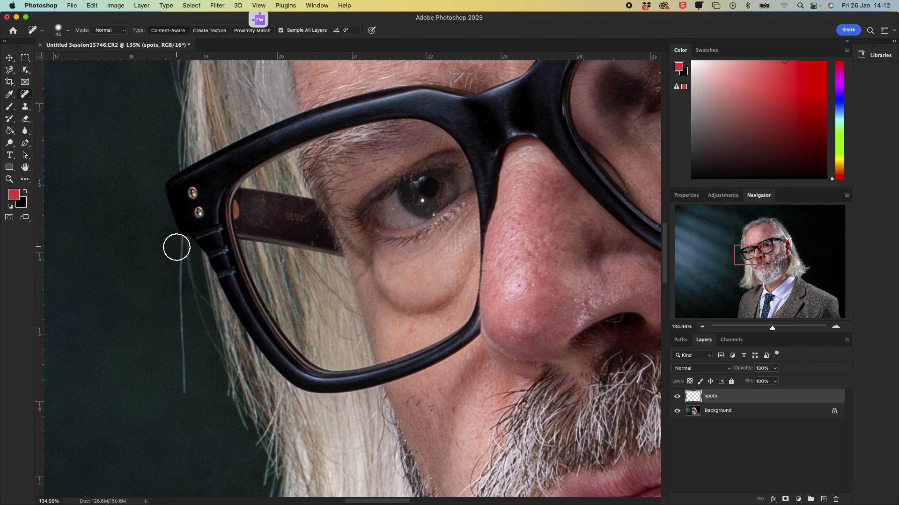
pyautogui.moveTo(179, 249); pyautogui.dragTo(194, 416)
pyautogui.moveTo(185, 287); pyautogui.dragTo(201, 361)
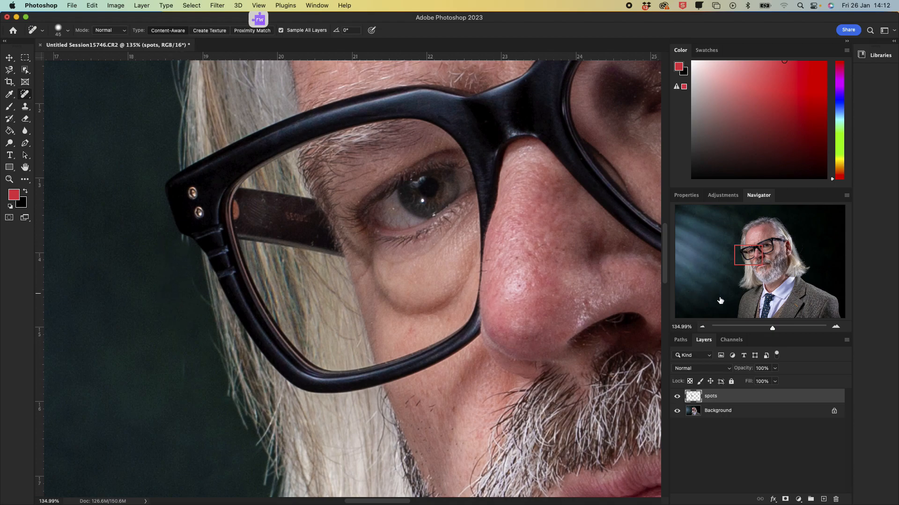
pyautogui.click(790, 329)
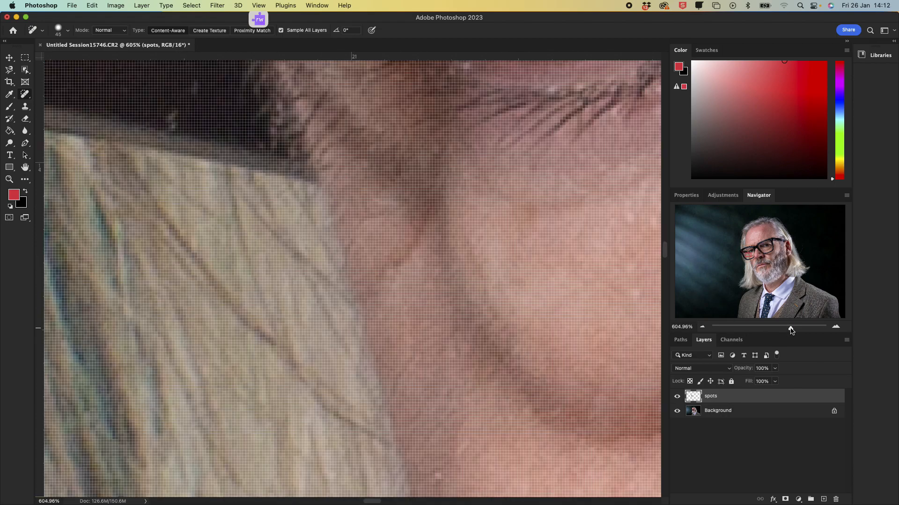
# Step: Shrink the Spot Healing Brush to 8 px and heal a small spot at the glasses' temple edge
pyautogui.moveTo(746, 252); pyautogui.dragTo(740, 251)
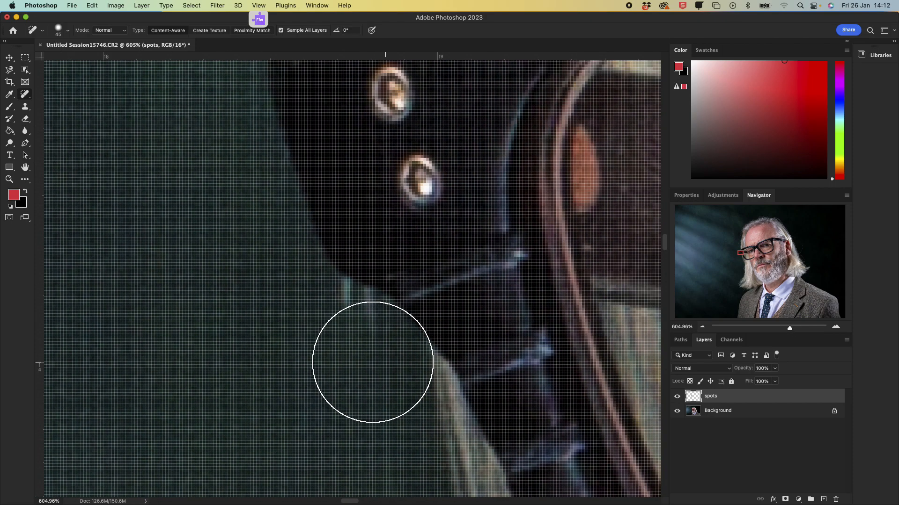
pyautogui.press('[')
pyautogui.press('[')
pyautogui.press('[')
pyautogui.press('[')
pyautogui.press('[')
pyautogui.press('[')
pyautogui.press('[')
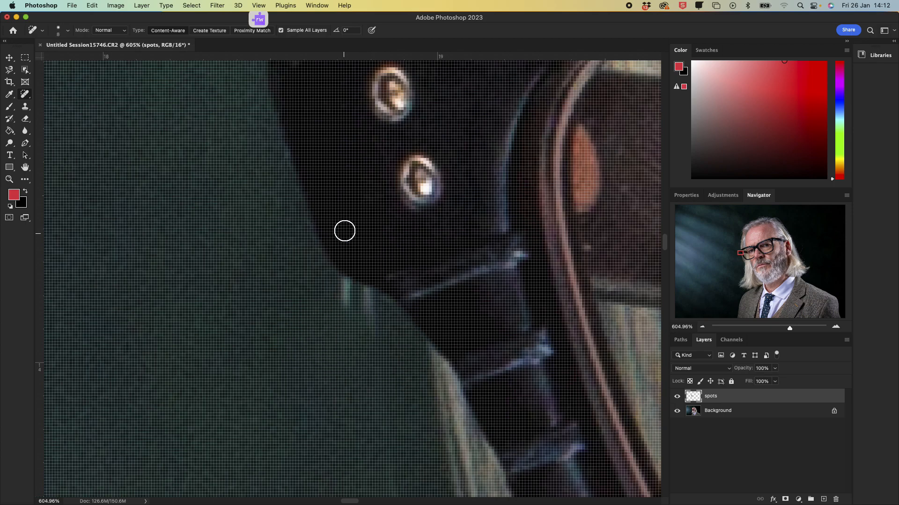
pyautogui.click(345, 291)
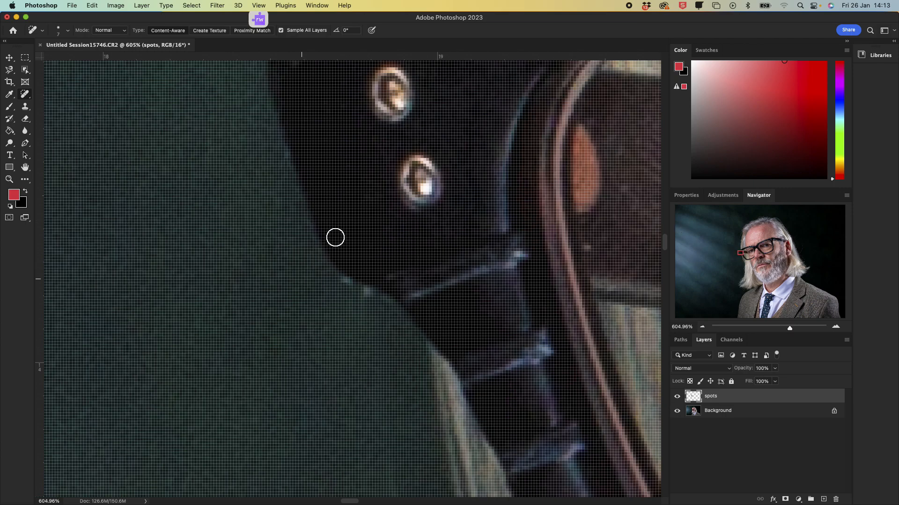
# Step: Fine-tune the brush size back to a small tip and heal the stray hair along the glasses' frame edge
pyautogui.press(']')
pyautogui.press(']')
pyautogui.press(']')
pyautogui.press(']')
pyautogui.press('[')
pyautogui.press('[')
pyautogui.press('[')
pyautogui.press('[')
pyautogui.press(']')
pyautogui.press(']')
pyautogui.press(']')
pyautogui.press(']')
pyautogui.press(']')
pyautogui.press(']')
pyautogui.press(']')
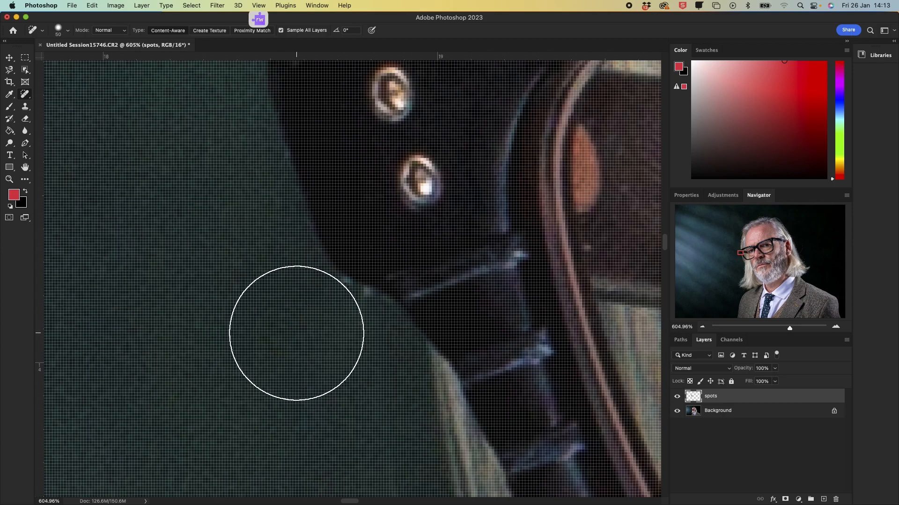
pyautogui.press('[')
pyautogui.press('[')
pyautogui.press('[')
pyautogui.press('[')
pyautogui.press('[')
pyautogui.press('[')
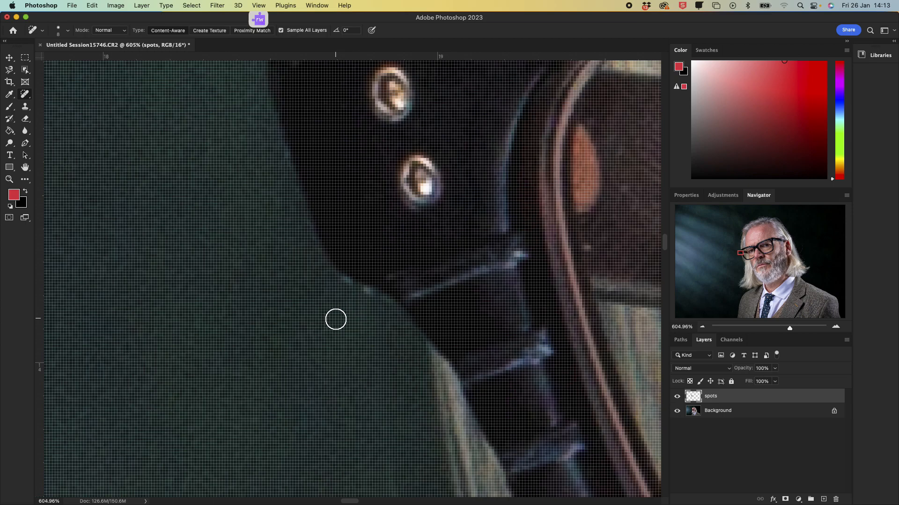
pyautogui.press('[')
pyautogui.moveTo(347, 285); pyautogui.dragTo(365, 296)
# Step: Zoom out to about 234% and heal stray hairs against the background beside the glasses temple
pyautogui.moveTo(789, 330); pyautogui.dragTo(779, 333)
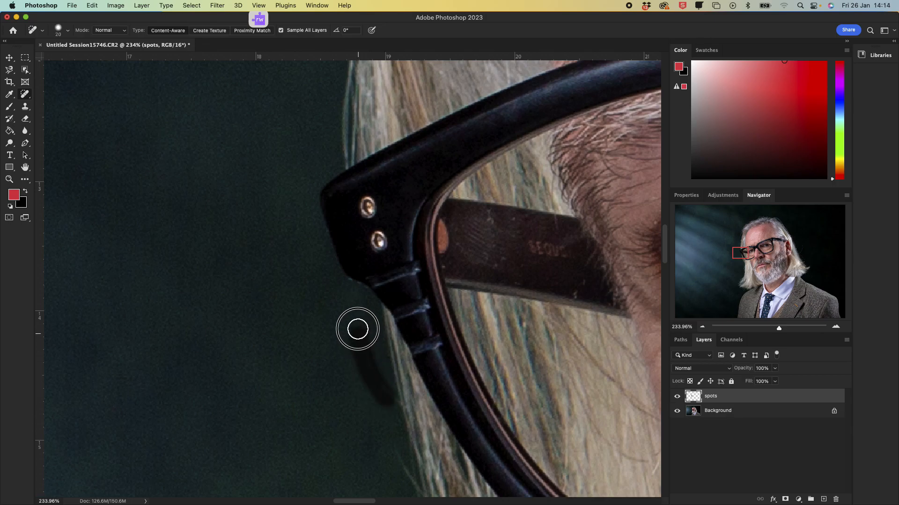
pyautogui.scroll(5, 389, 398)
pyautogui.scroll(-10, 377, 354)
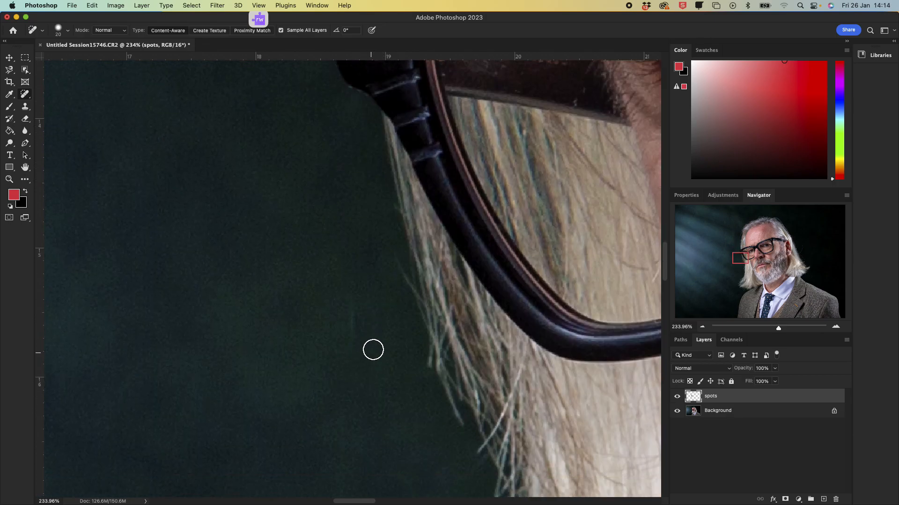
pyautogui.moveTo(412, 300); pyautogui.dragTo(393, 255)
pyautogui.moveTo(353, 292); pyautogui.dragTo(352, 353)
# Step: Heal the stray hair ends poking into the background lower down beside the hair
pyautogui.scroll(-14, 349, 313)
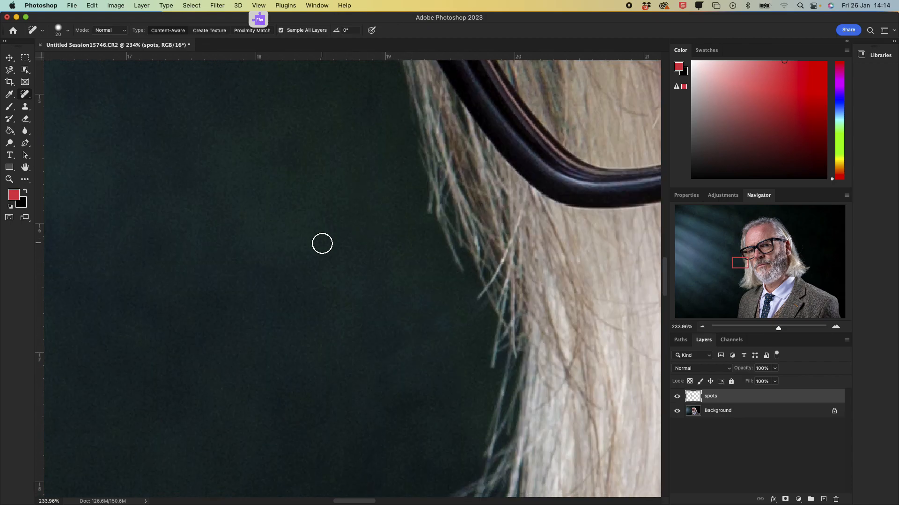
pyautogui.scroll(-4, 327, 234)
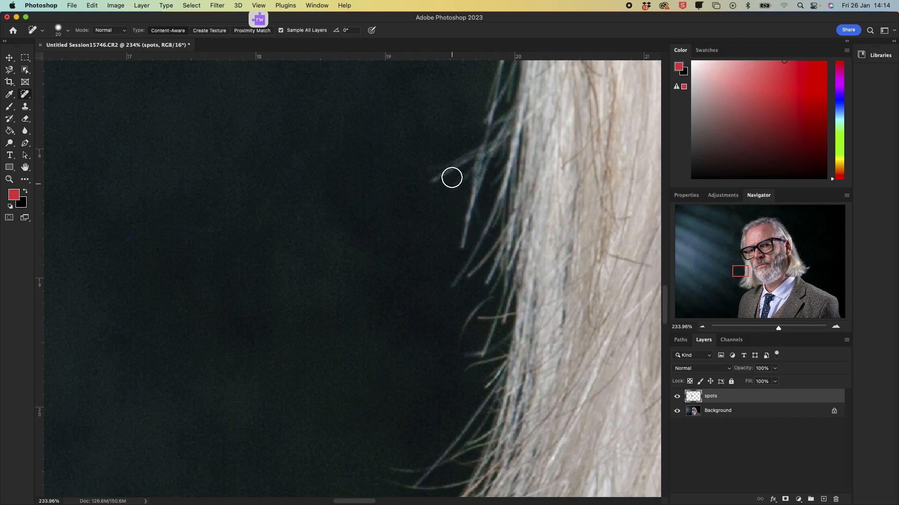
pyautogui.moveTo(461, 157); pyautogui.dragTo(429, 185)
pyautogui.click(468, 151)
pyautogui.moveTo(463, 178); pyautogui.dragTo(443, 197)
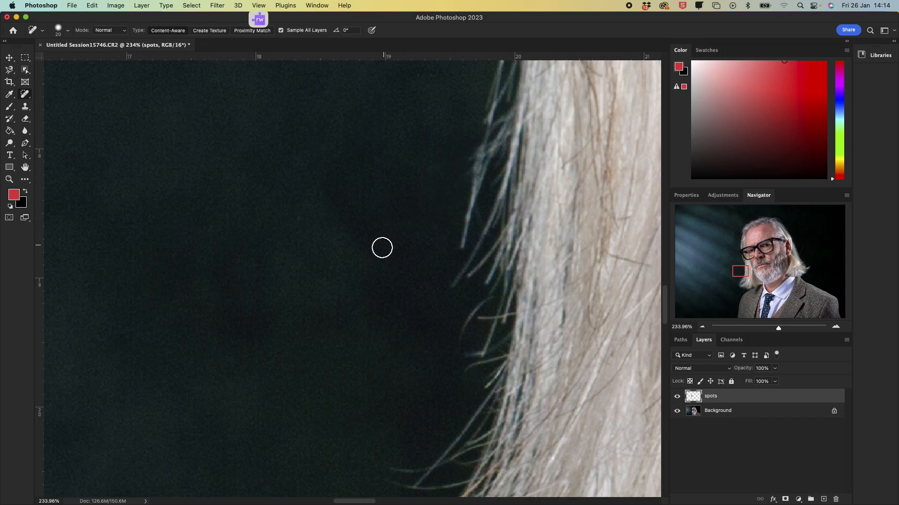
# Step: Heal the remaining stray strands against the background around the glasses' temple and hinge
pyautogui.scroll(15, 373, 105)
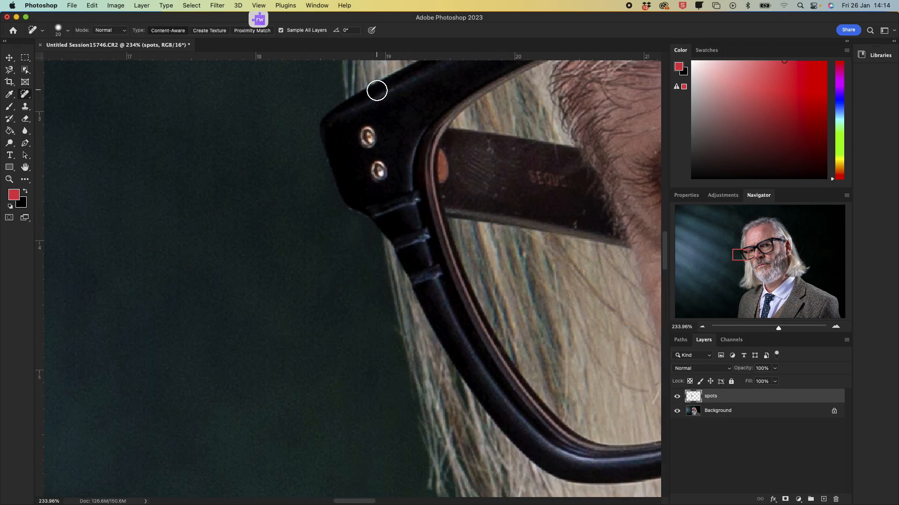
pyautogui.scroll(10, 377, 90)
pyautogui.moveTo(335, 303)
pyautogui.mouseDown()
pyautogui.moveTo(307, 342)
pyautogui.moveTo(253, 385)
pyautogui.mouseUp()
pyautogui.moveTo(280, 445)
pyautogui.mouseDown()
pyautogui.moveTo(280, 398)
pyautogui.moveTo(285, 374)
pyautogui.mouseUp()
pyautogui.moveTo(296, 338)
pyautogui.mouseDown()
pyautogui.moveTo(325, 307)
pyautogui.moveTo(273, 337)
pyautogui.moveTo(257, 358)
pyautogui.mouseUp()
pyautogui.scroll(-5, 249, 245)
pyautogui.scroll(10, 249, 245)
pyautogui.moveTo(328, 270)
pyautogui.mouseDown()
pyautogui.moveTo(301, 295)
pyautogui.moveTo(295, 321)
pyautogui.moveTo(310, 351)
pyautogui.moveTo(327, 358)
pyautogui.mouseUp()
pyautogui.click(390, 344)
pyautogui.click(391, 370)
pyautogui.moveTo(382, 348); pyautogui.dragTo(325, 357)
pyautogui.moveTo(325, 420); pyautogui.dragTo(381, 415)
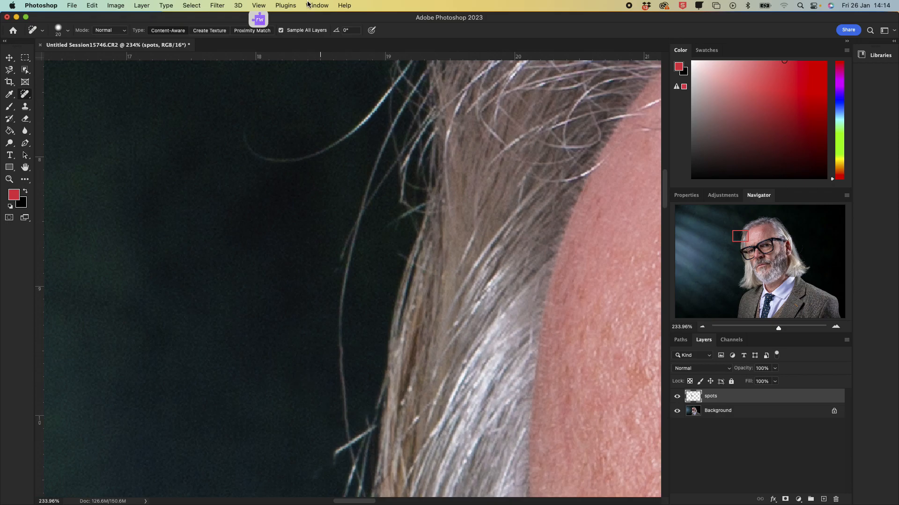
# Step: Heal the long curling hair strands reaching into the background above the temple
pyautogui.scroll(5, 333, 122)
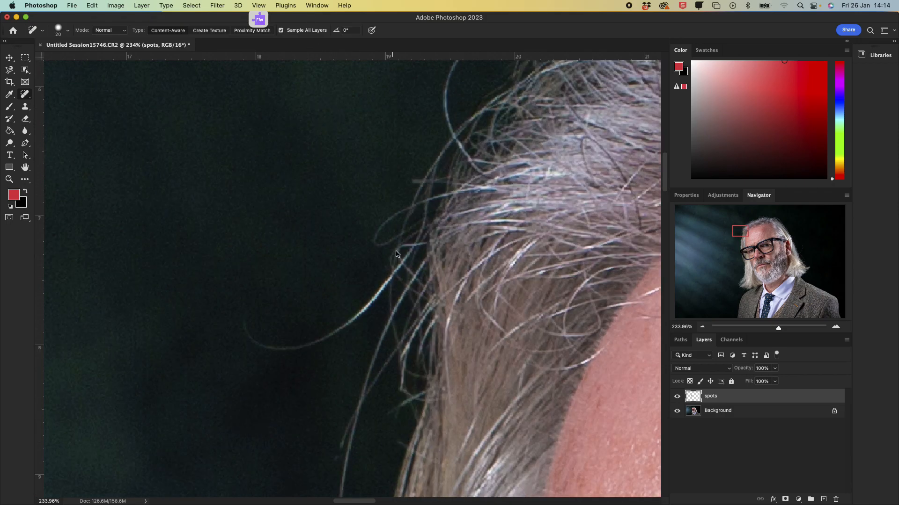
pyautogui.scroll(-5, 395, 133)
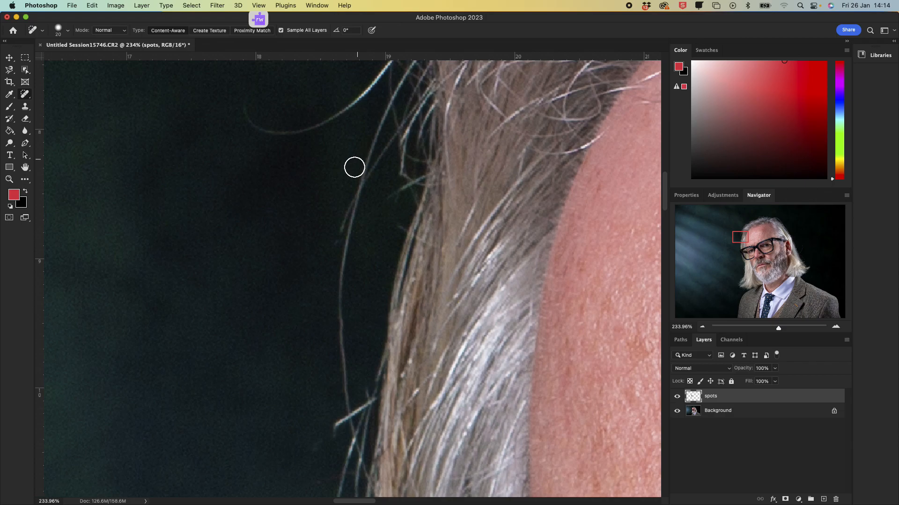
pyautogui.scroll(3, 354, 80)
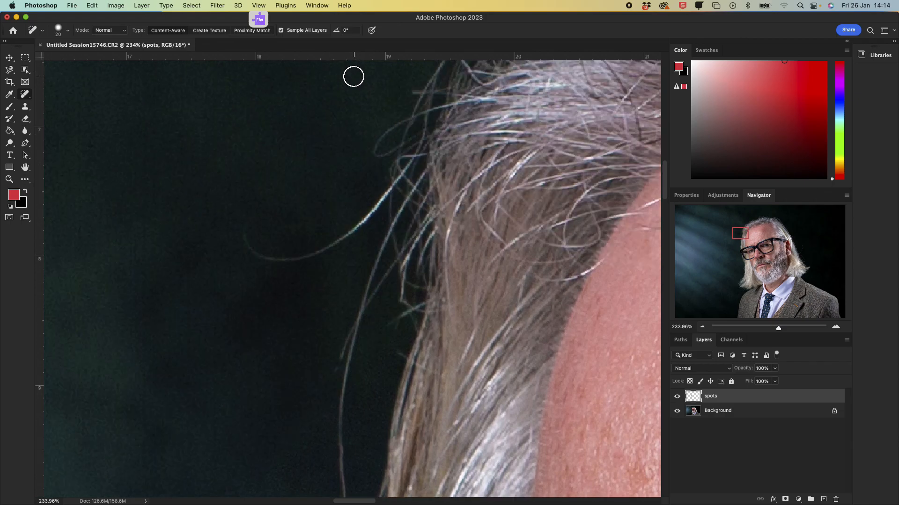
pyautogui.moveTo(232, 220)
pyautogui.mouseDown()
pyautogui.moveTo(243, 237)
pyautogui.moveTo(274, 251)
pyautogui.moveTo(307, 249)
pyautogui.moveTo(398, 176)
pyautogui.mouseUp()
pyautogui.moveTo(248, 248)
pyautogui.mouseDown()
pyautogui.moveTo(274, 255)
pyautogui.moveTo(352, 233)
pyautogui.moveTo(389, 187)
pyautogui.mouseUp()
pyautogui.scroll(2, 411, 137)
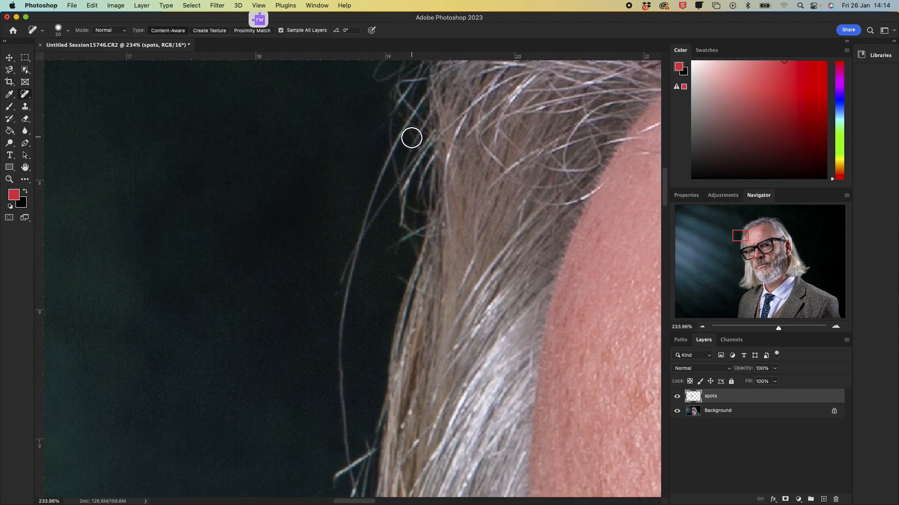
# Step: Heal the wispy flyaway hairs floating in the background above the head
pyautogui.scroll(12, 411, 139)
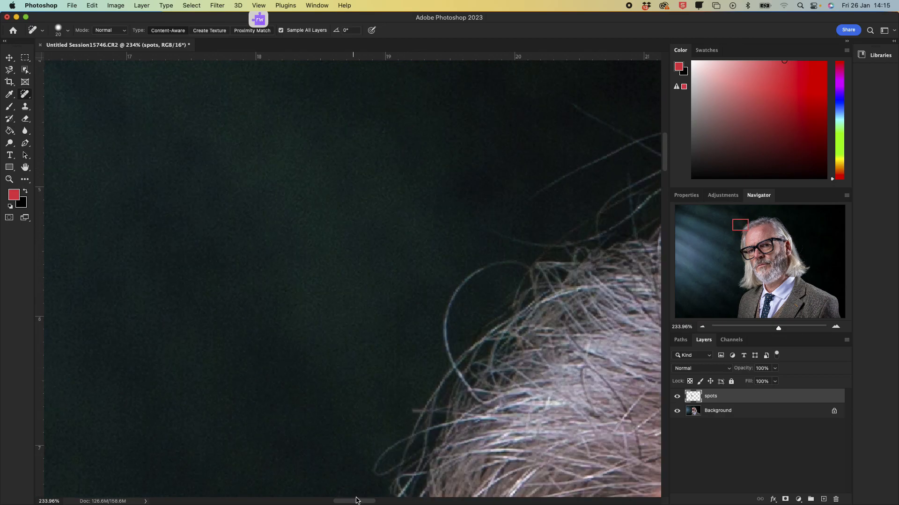
pyautogui.moveTo(344, 501); pyautogui.dragTo(362, 501)
pyautogui.scroll(12, 431, 134)
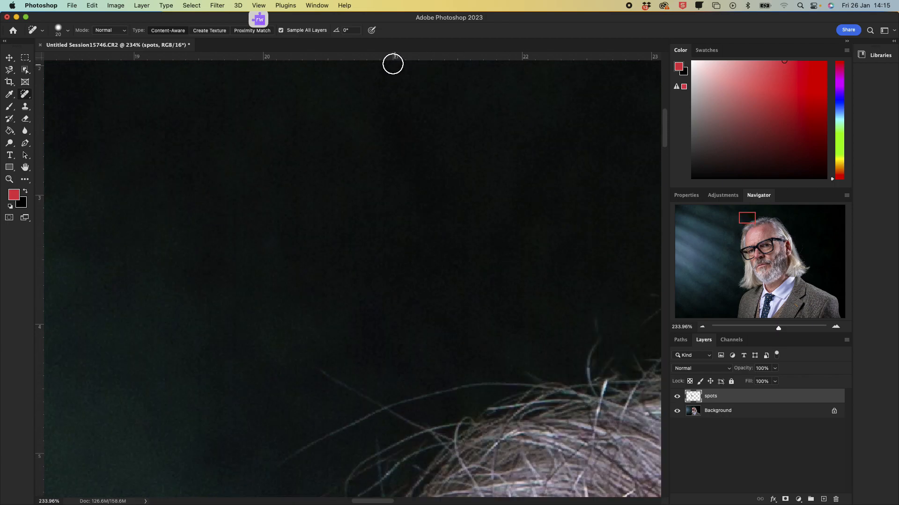
pyautogui.scroll(-4, 315, 359)
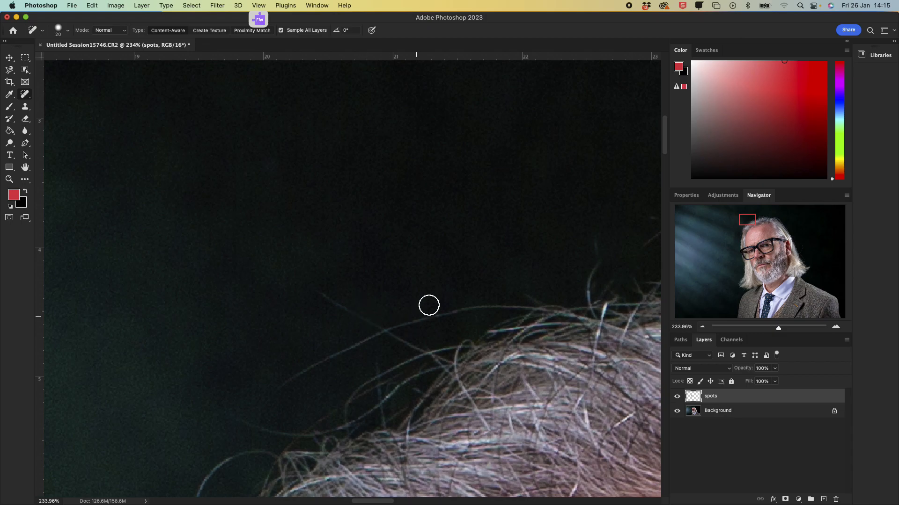
pyautogui.click(370, 319)
pyautogui.moveTo(370, 319); pyautogui.dragTo(310, 283)
pyautogui.moveTo(594, 296)
pyautogui.mouseDown()
pyautogui.moveTo(586, 276)
pyautogui.moveTo(602, 240)
pyautogui.mouseUp()
# Step: Heal further flyaway hairs against the dark background at the top of the head
pyautogui.moveTo(383, 502); pyautogui.dragTo(457, 502)
pyautogui.moveTo(131, 176)
pyautogui.mouseDown()
pyautogui.moveTo(133, 163)
pyautogui.moveTo(179, 151)
pyautogui.moveTo(196, 169)
pyautogui.mouseUp()
pyautogui.scroll(5, 196, 169)
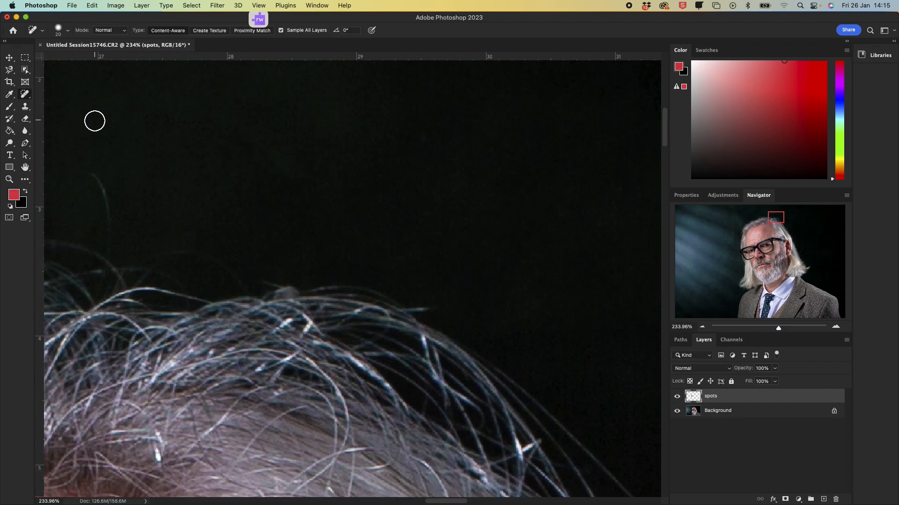
pyautogui.scroll(3, 95, 121)
pyautogui.moveTo(84, 227); pyautogui.dragTo(107, 291)
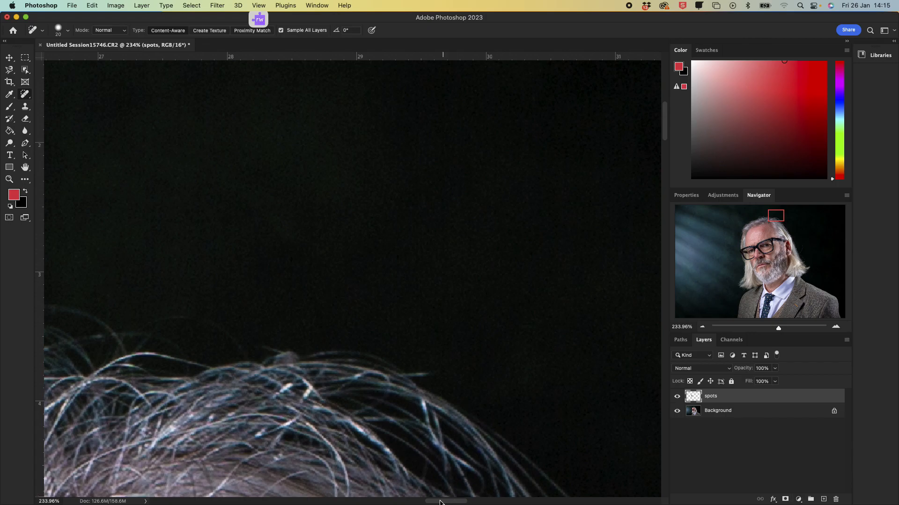
# Step: Heal the curved stray hair strands in the background on the far side of the head
pyautogui.hscroll(10, 417, 325)
pyautogui.scroll(-3, 404, 317)
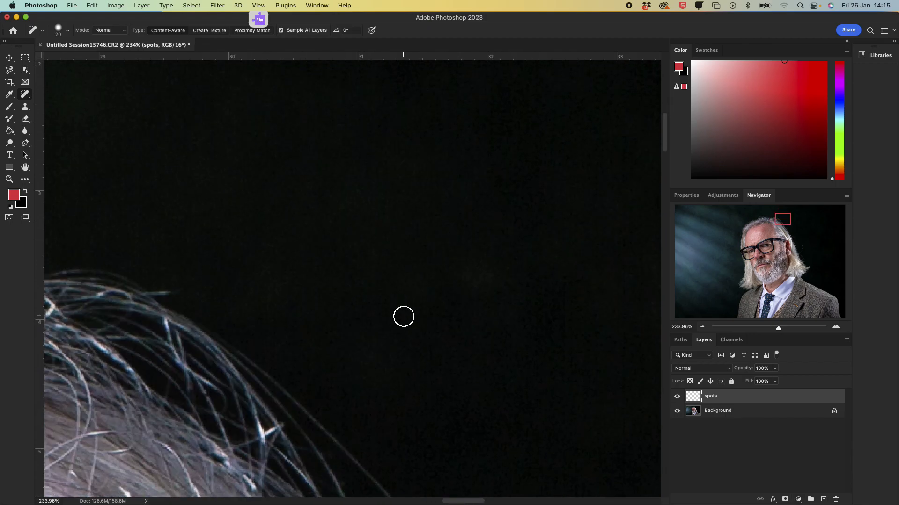
pyautogui.scroll(-10, 403, 317)
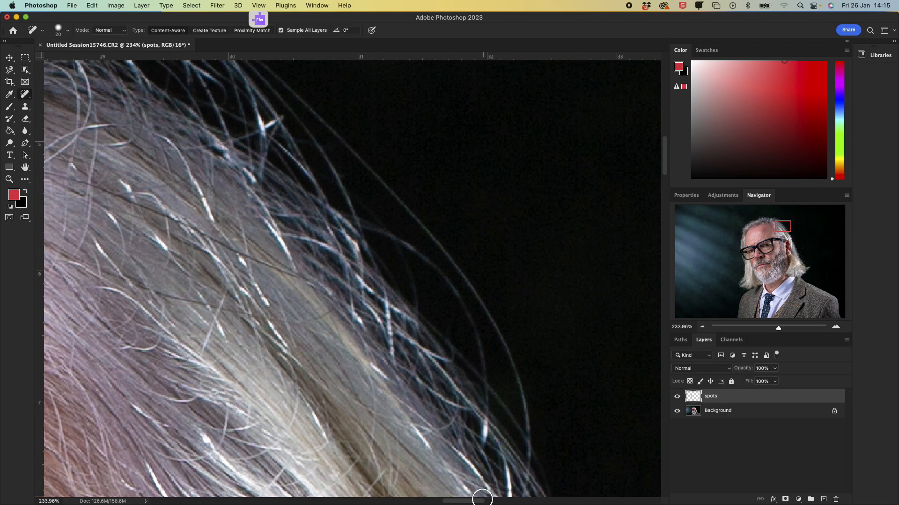
pyautogui.moveTo(474, 503); pyautogui.dragTo(490, 503)
pyautogui.scroll(-8, 434, 275)
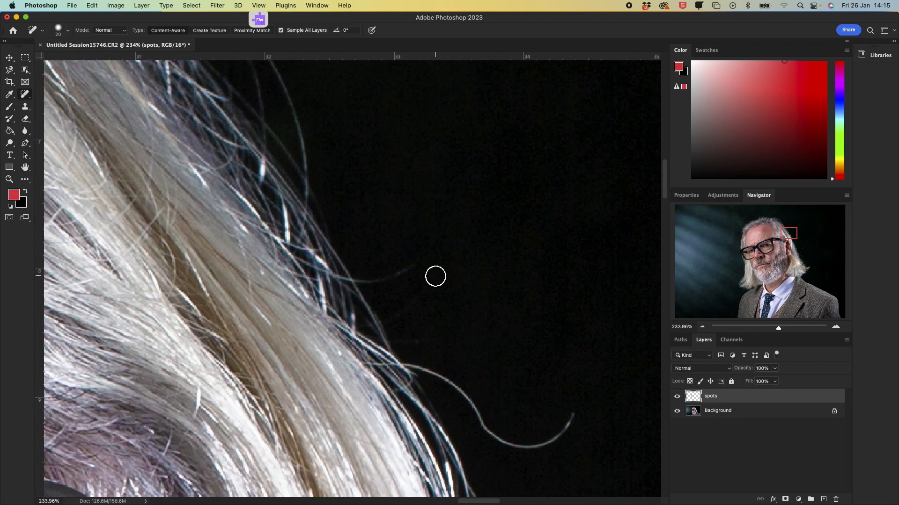
pyautogui.moveTo(415, 362)
pyautogui.mouseDown()
pyautogui.moveTo(498, 432)
pyautogui.moveTo(533, 439)
pyautogui.moveTo(572, 430)
pyautogui.mouseUp()
pyautogui.scroll(-2, 471, 86)
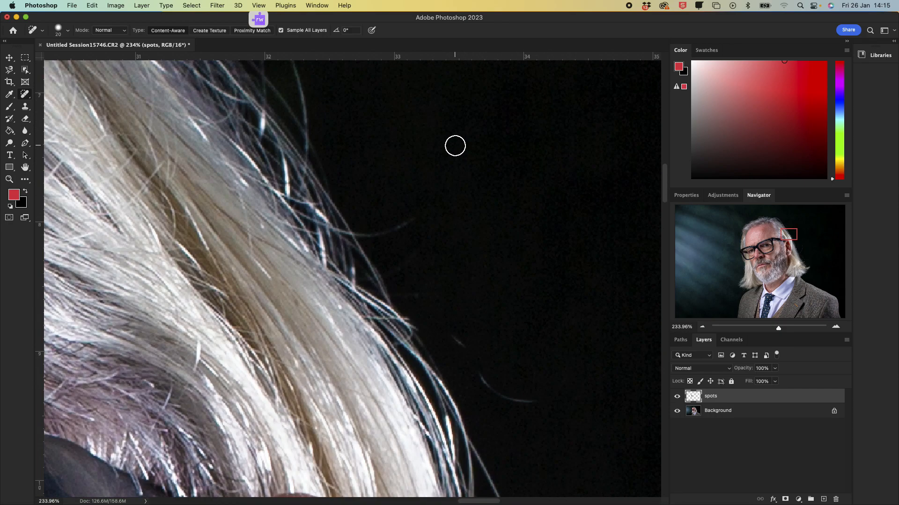
pyautogui.scroll(-3, 454, 146)
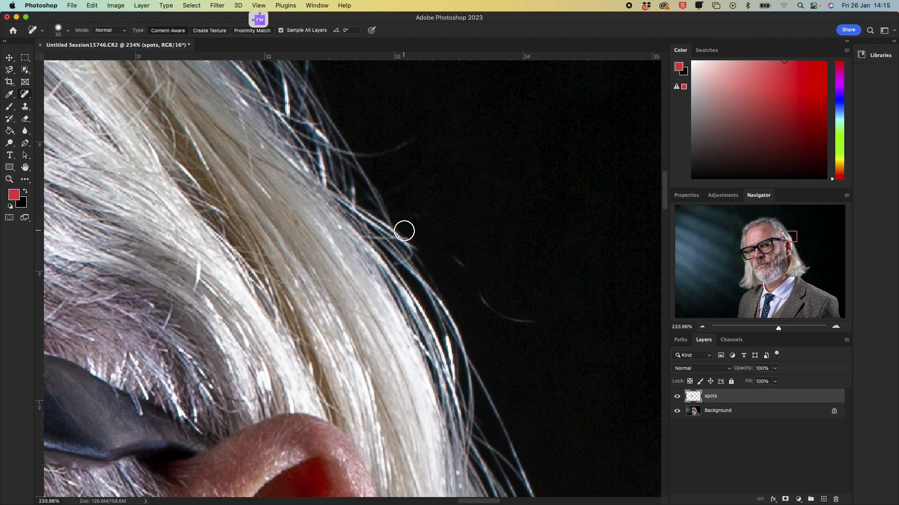
pyautogui.moveTo(451, 254)
pyautogui.mouseDown()
pyautogui.moveTo(481, 294)
pyautogui.moveTo(515, 315)
pyautogui.moveTo(541, 316)
pyautogui.mouseUp()
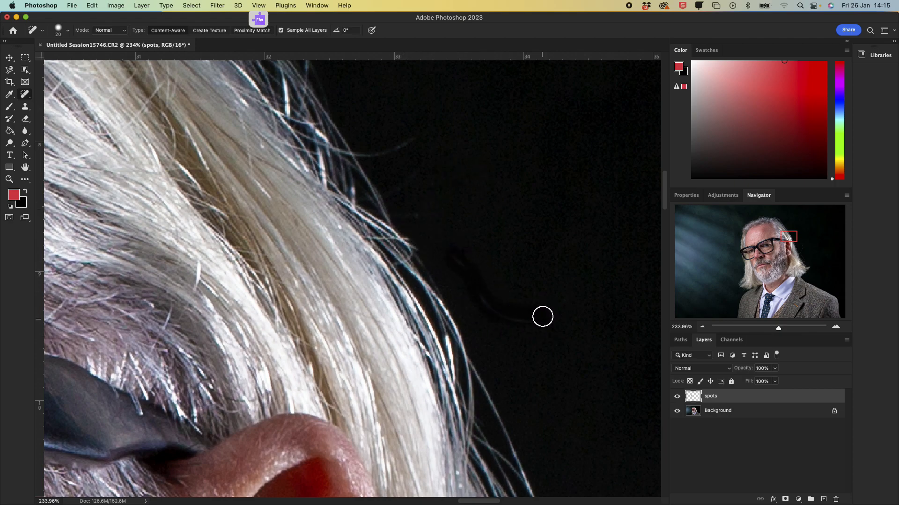
# Step: Heal the long arcing hair strand in the background beside the hair near the ear
pyautogui.scroll(-10, 481, 70)
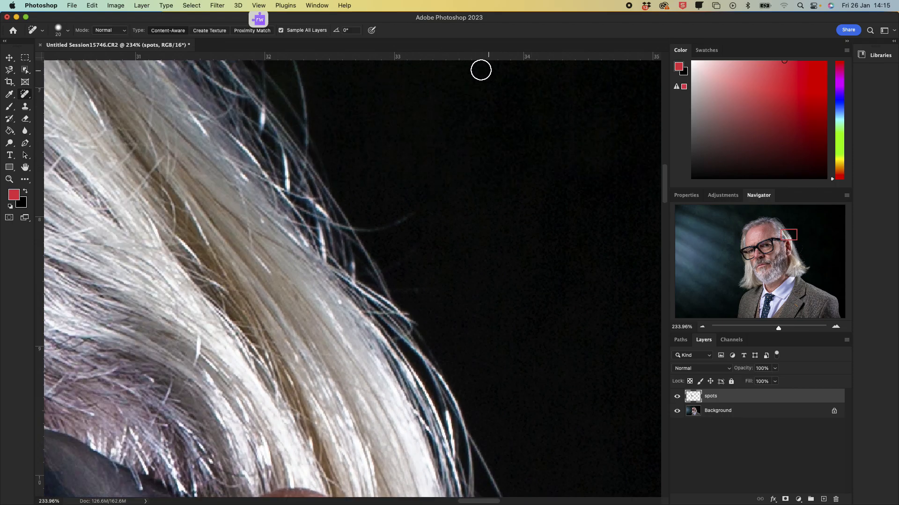
pyautogui.scroll(-5, 635, 296)
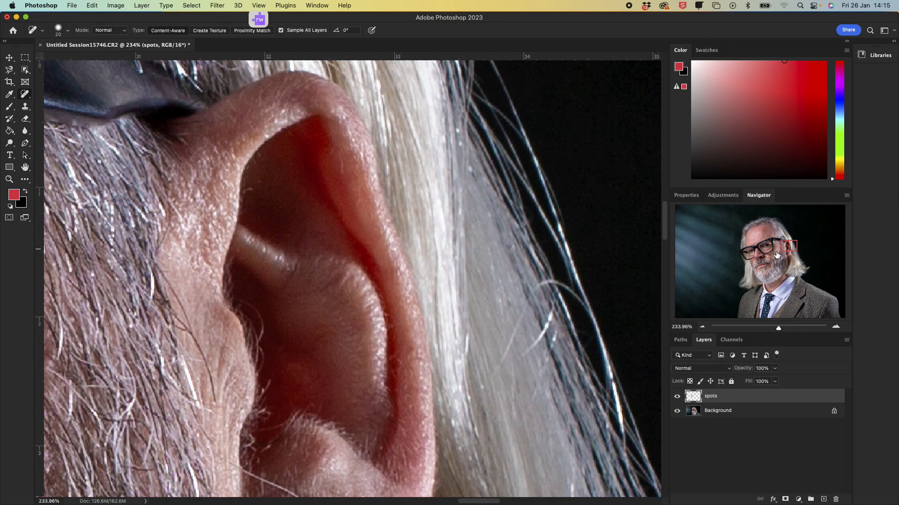
pyautogui.moveTo(788, 247)
pyautogui.mouseDown()
pyautogui.moveTo(764, 279)
pyautogui.moveTo(801, 257)
pyautogui.mouseUp()
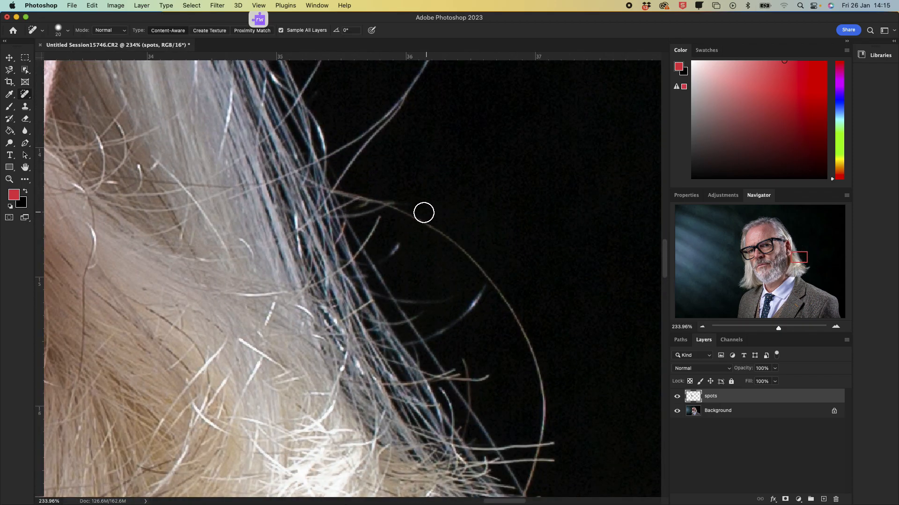
pyautogui.moveTo(404, 210)
pyautogui.mouseDown()
pyautogui.moveTo(461, 241)
pyautogui.moveTo(506, 301)
pyautogui.moveTo(530, 342)
pyautogui.moveTo(541, 426)
pyautogui.mouseUp()
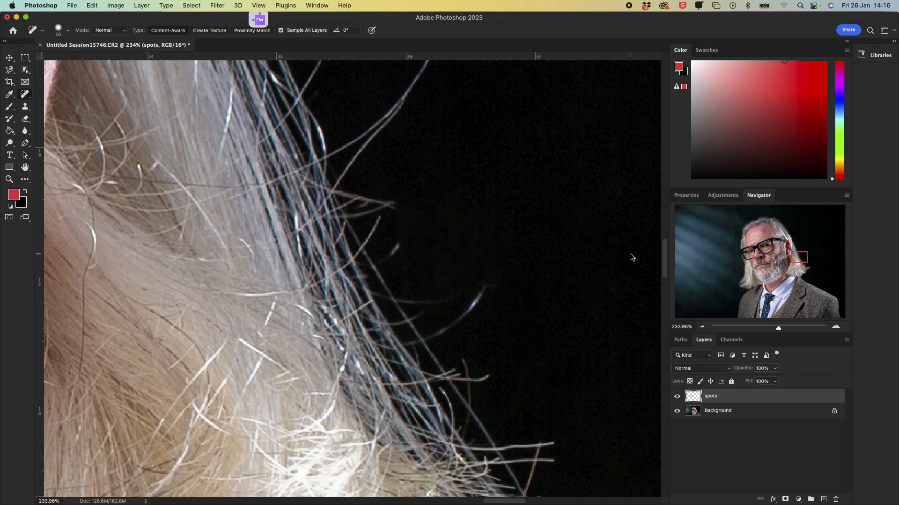
# Step: Heal the short stray hairs sticking out from the hair near the shoulder
pyautogui.scroll(-5, 561, 217)
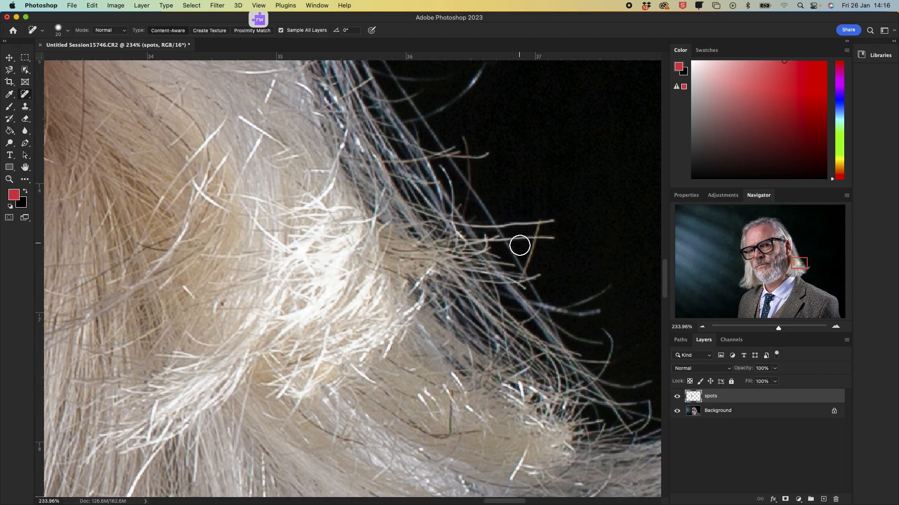
pyautogui.moveTo(525, 271); pyautogui.dragTo(544, 218)
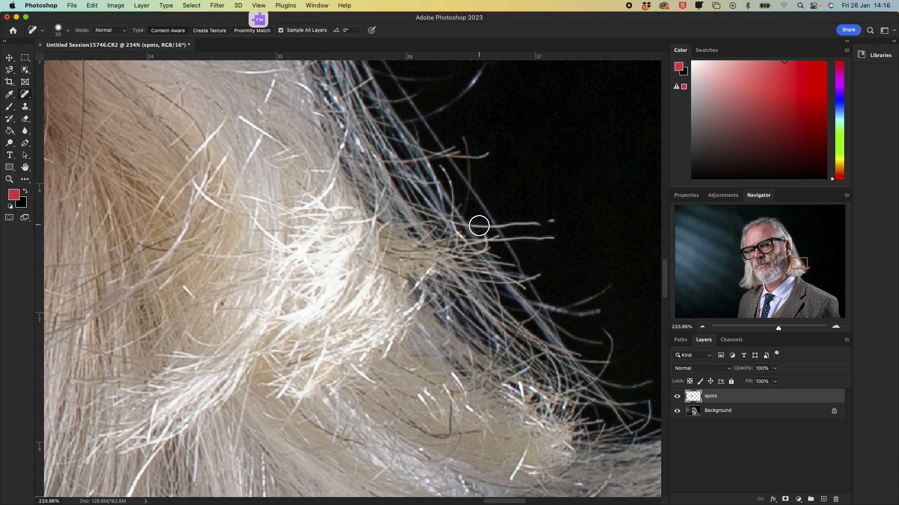
pyautogui.moveTo(564, 215); pyautogui.dragTo(512, 221)
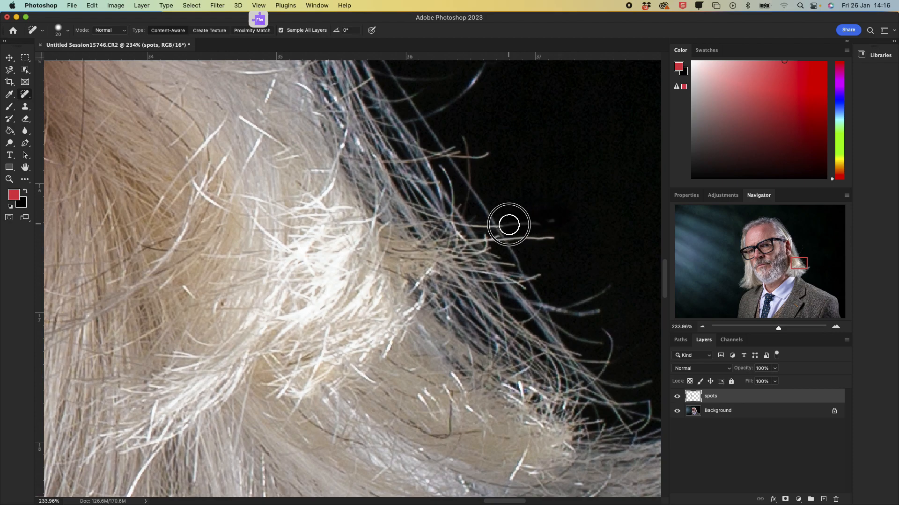
pyautogui.moveTo(522, 242); pyautogui.dragTo(518, 236)
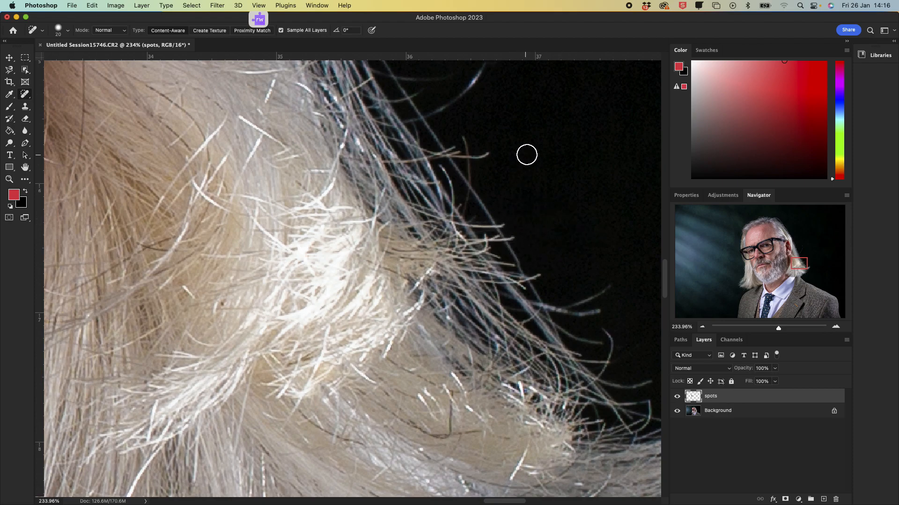
# Step: Heal the short curling stray hair in the dark background beside the outer hair strands
pyautogui.scroll(3, 525, 152)
pyautogui.scroll(3, 496, 145)
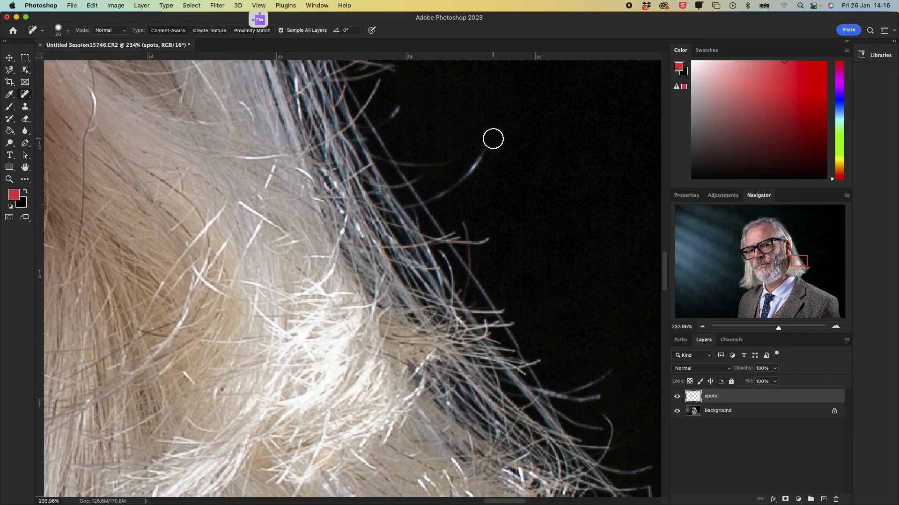
pyautogui.moveTo(435, 192)
pyautogui.mouseDown()
pyautogui.moveTo(449, 191)
pyautogui.moveTo(504, 128)
pyautogui.mouseUp()
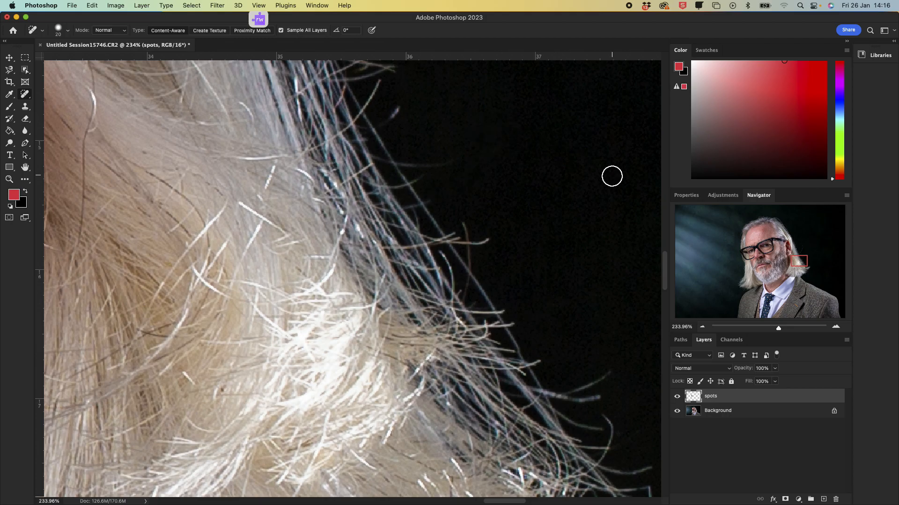
# Step: Enlarge the healing brush to 35 and heal the long curved strand and a short hair beside the ear
pyautogui.click(773, 329)
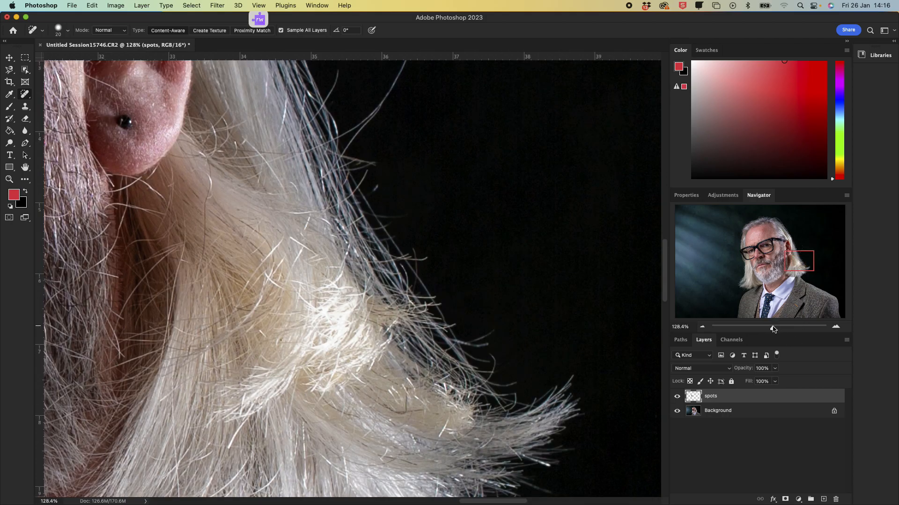
pyautogui.moveTo(774, 329); pyautogui.dragTo(765, 333)
pyautogui.scroll(-4, 445, 151)
pyautogui.scroll(8, 419, 154)
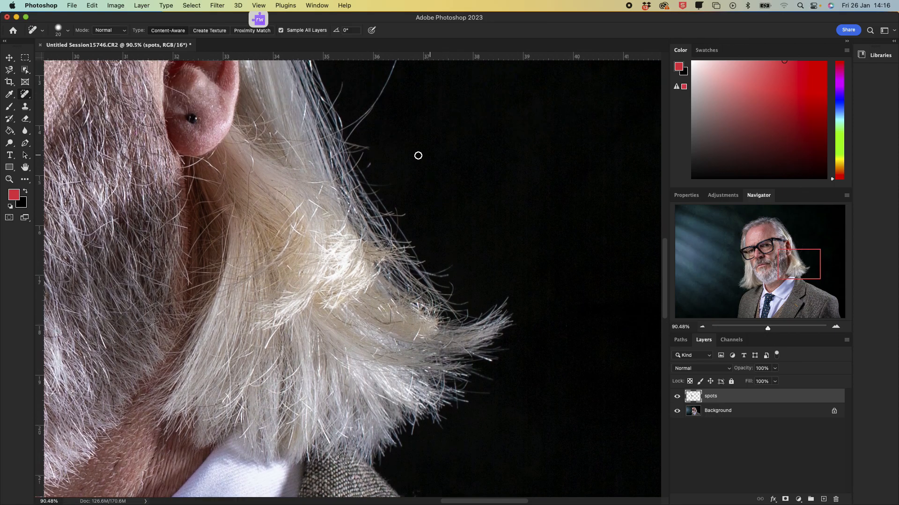
pyautogui.press(']')
pyautogui.press(']')
pyautogui.press(']')
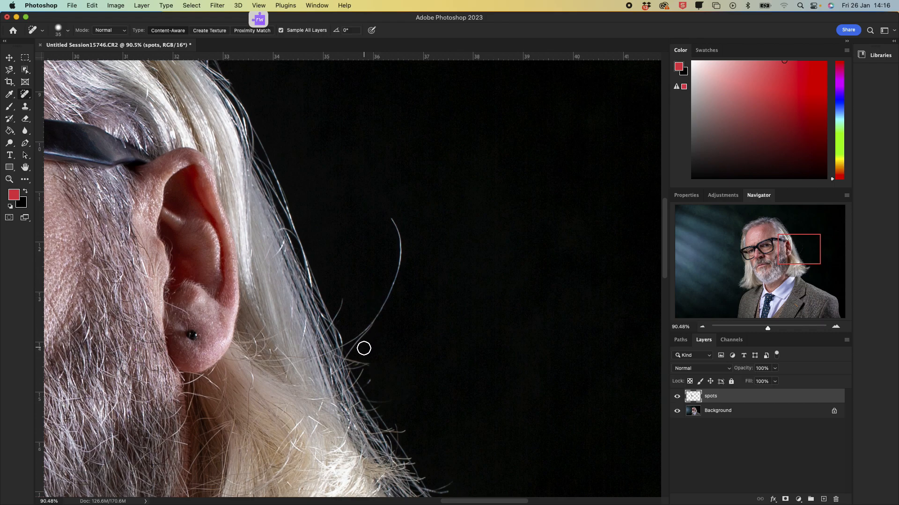
pyautogui.moveTo(347, 361)
pyautogui.mouseDown()
pyautogui.moveTo(389, 298)
pyautogui.moveTo(399, 253)
pyautogui.moveTo(385, 214)
pyautogui.mouseUp()
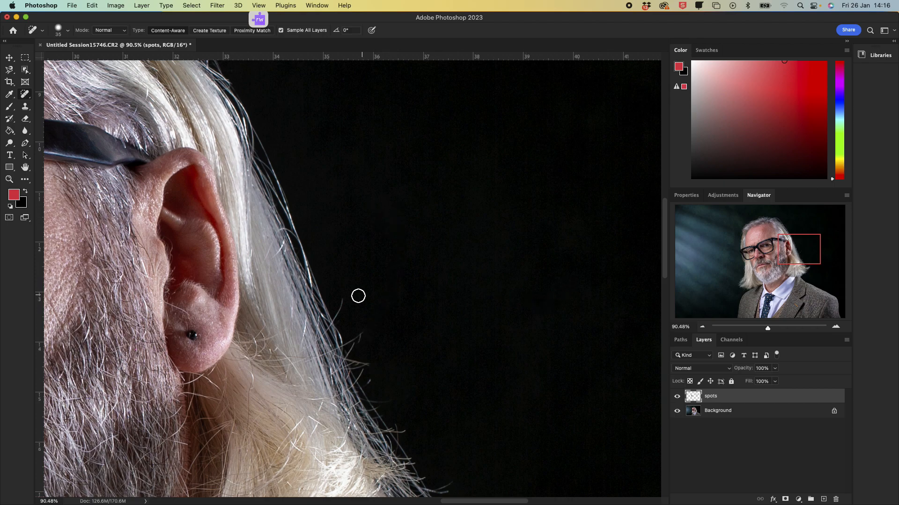
pyautogui.moveTo(337, 314)
pyautogui.mouseDown()
pyautogui.moveTo(351, 292)
pyautogui.moveTo(369, 351)
pyautogui.moveTo(345, 293)
pyautogui.mouseUp()
# Step: Heal the stray hair hanging over the jacket shoulder on the near side of the head
pyautogui.scroll(-10, 362, 271)
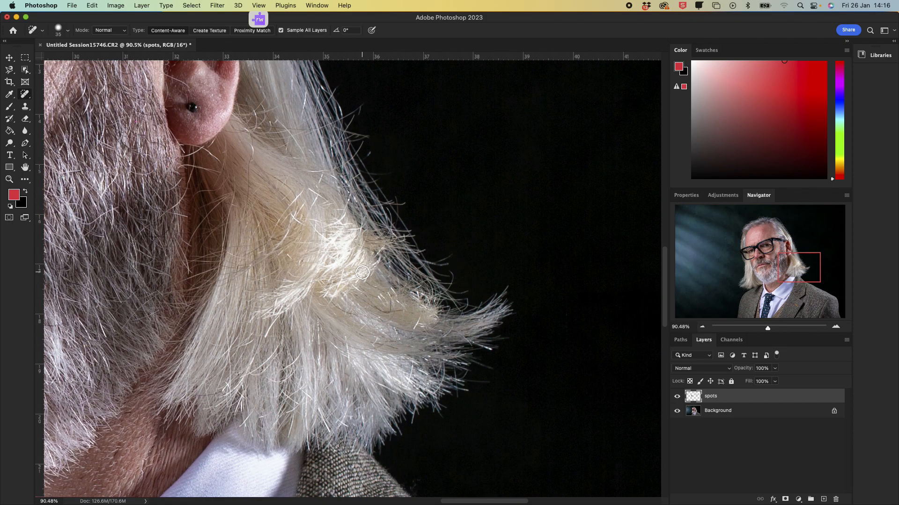
pyautogui.scroll(-10, 361, 272)
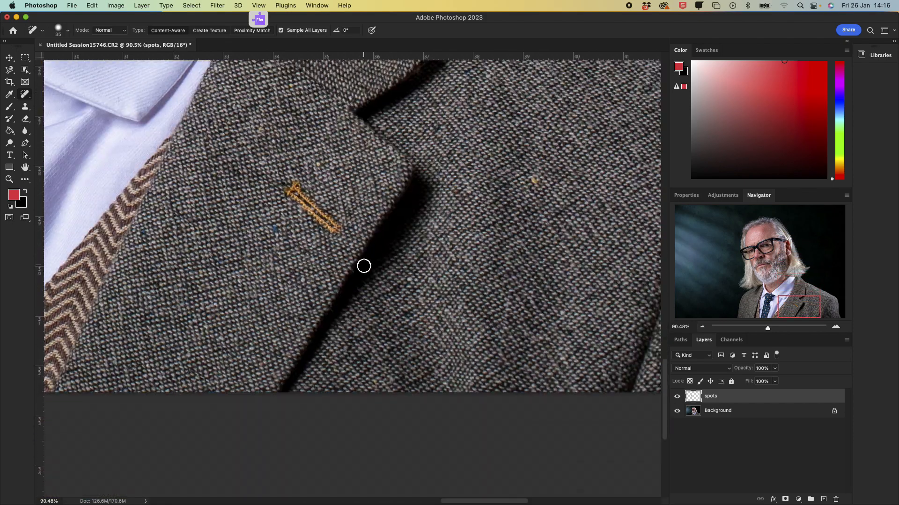
pyautogui.scroll(4, 359, 256)
pyautogui.scroll(3, 360, 255)
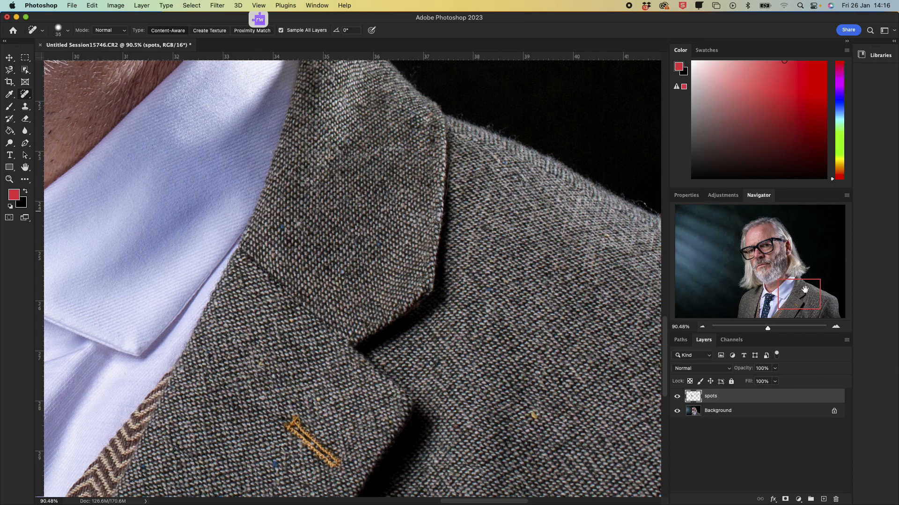
pyautogui.moveTo(803, 294); pyautogui.dragTo(763, 290)
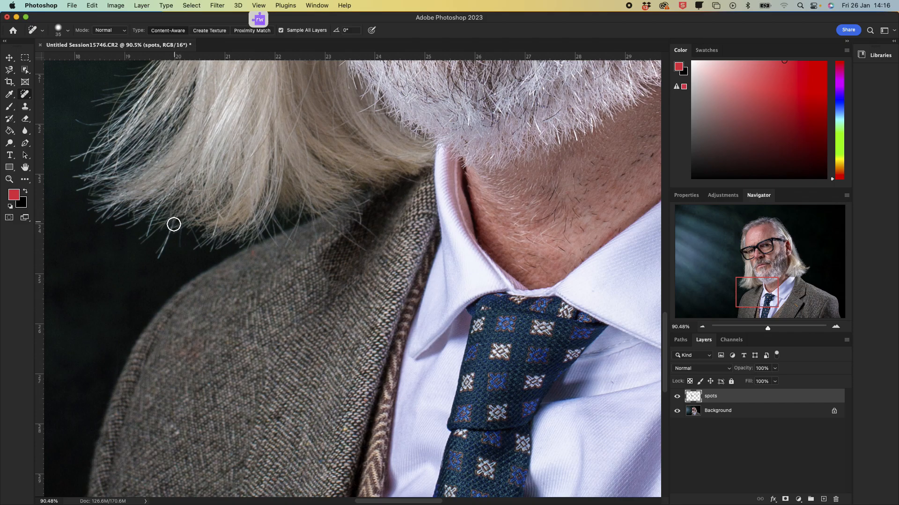
pyautogui.moveTo(170, 231); pyautogui.dragTo(153, 258)
# Step: Add a Levels adjustment layer above the spots layer and name it eyes
pyautogui.scroll(3, 473, 152)
pyautogui.scroll(-10, 457, 153)
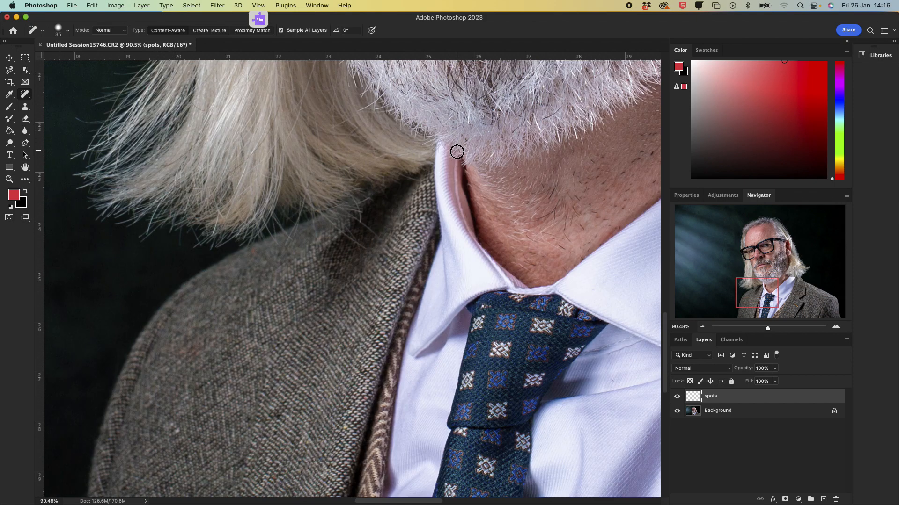
pyautogui.scroll(-2, 458, 150)
pyautogui.scroll(15, 439, 135)
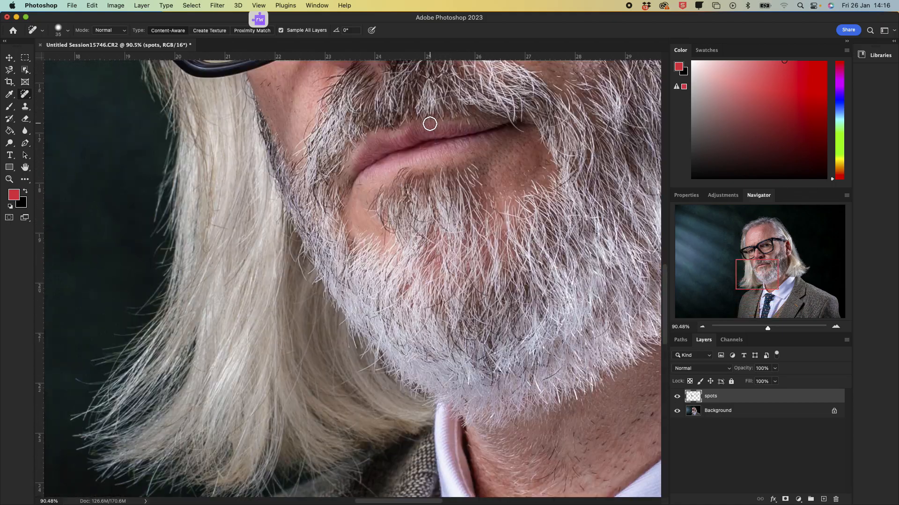
pyautogui.moveTo(766, 277); pyautogui.dragTo(779, 250)
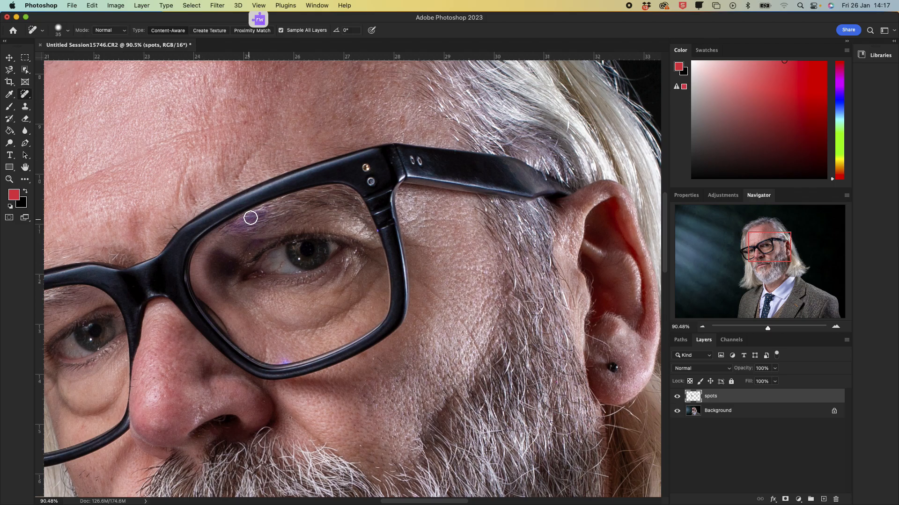
pyautogui.moveTo(767, 328); pyautogui.dragTo(756, 327)
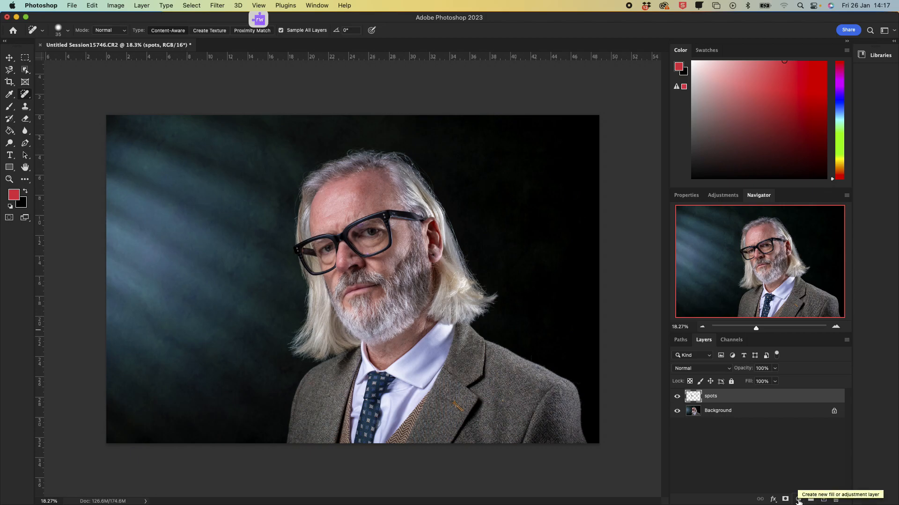
pyautogui.click(798, 499)
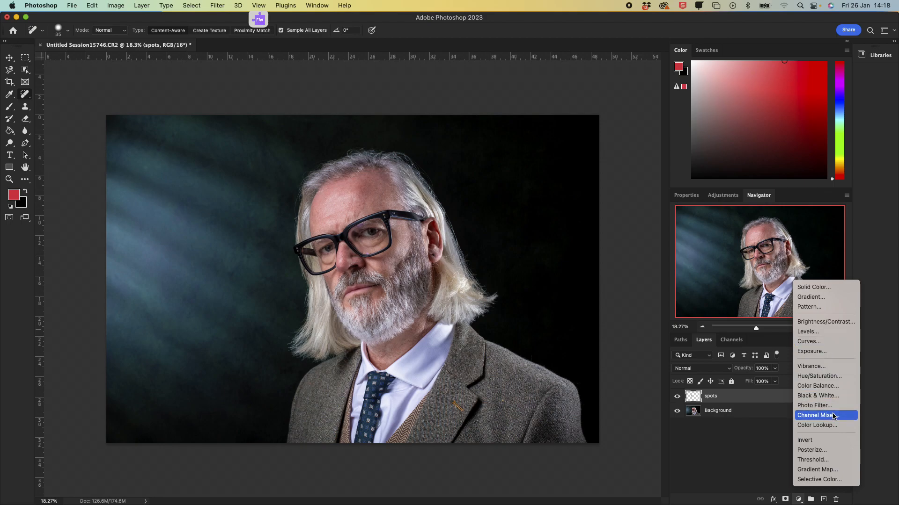
pyautogui.click(837, 331)
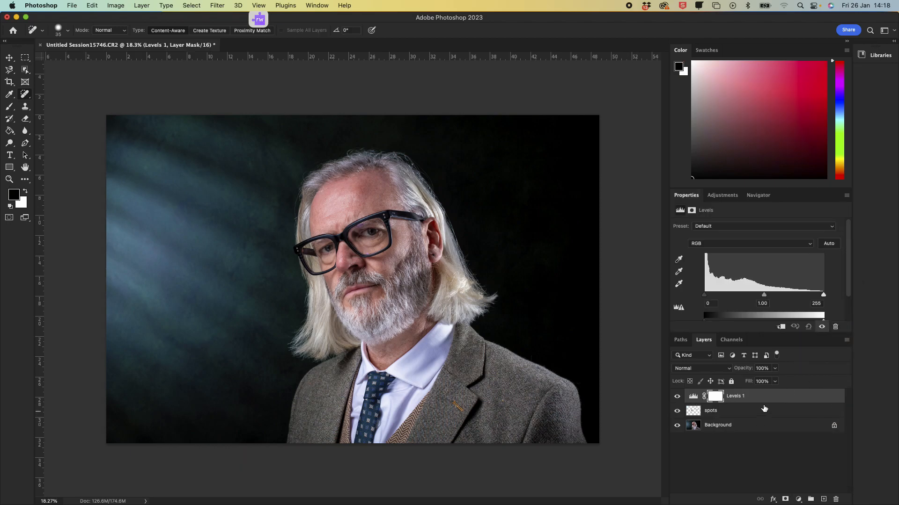
pyautogui.doubleClick(736, 396)
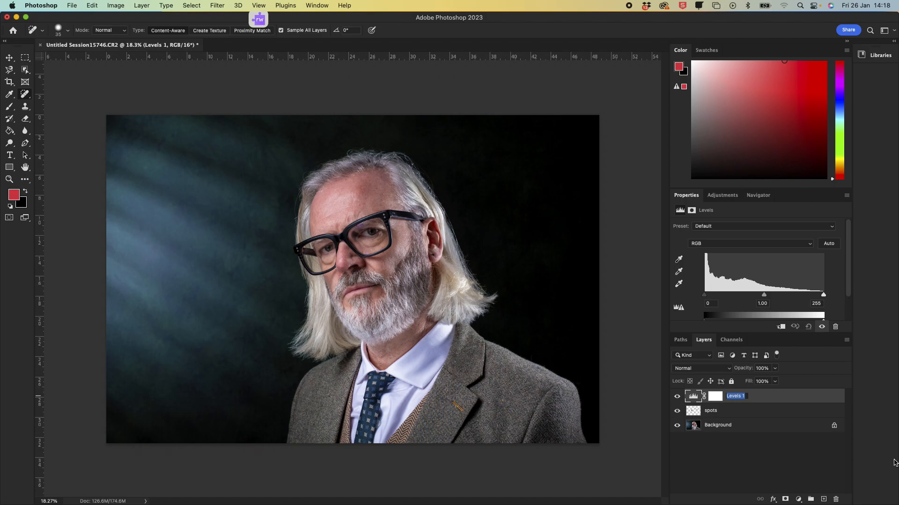
pyautogui.write('eyes')
pyautogui.press('Return')
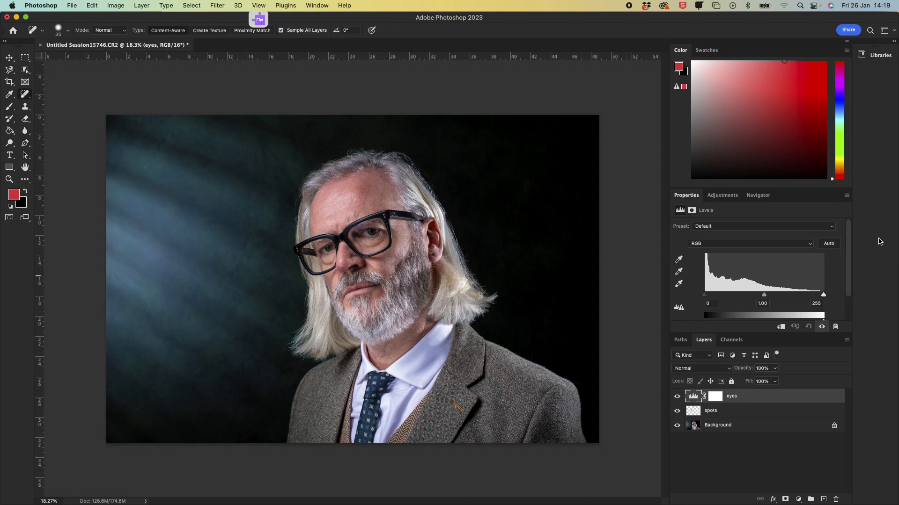
# Step: Brighten the eyes Levels layer by setting the midtone to 2.74 and the white point to 110
pyautogui.click(762, 296)
pyautogui.click(765, 196)
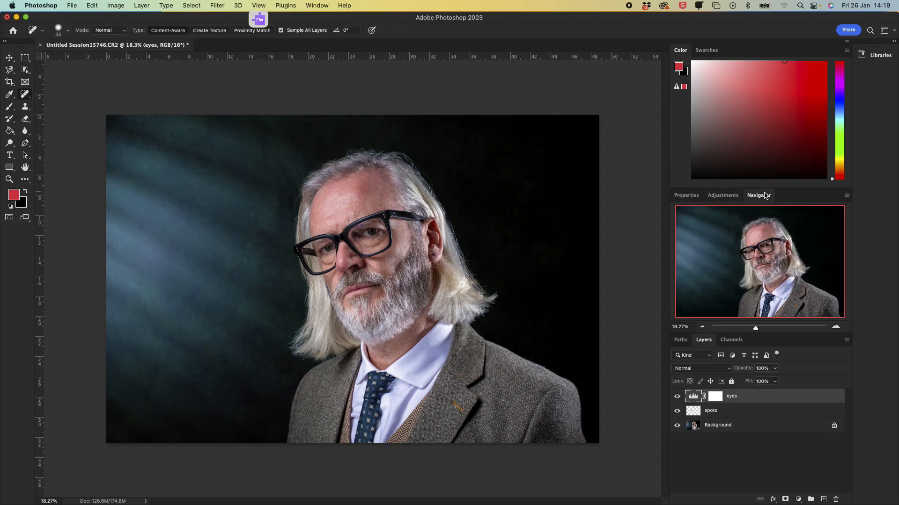
pyautogui.click(749, 331)
pyautogui.moveTo(749, 331); pyautogui.dragTo(778, 327)
pyautogui.moveTo(764, 266); pyautogui.dragTo(770, 247)
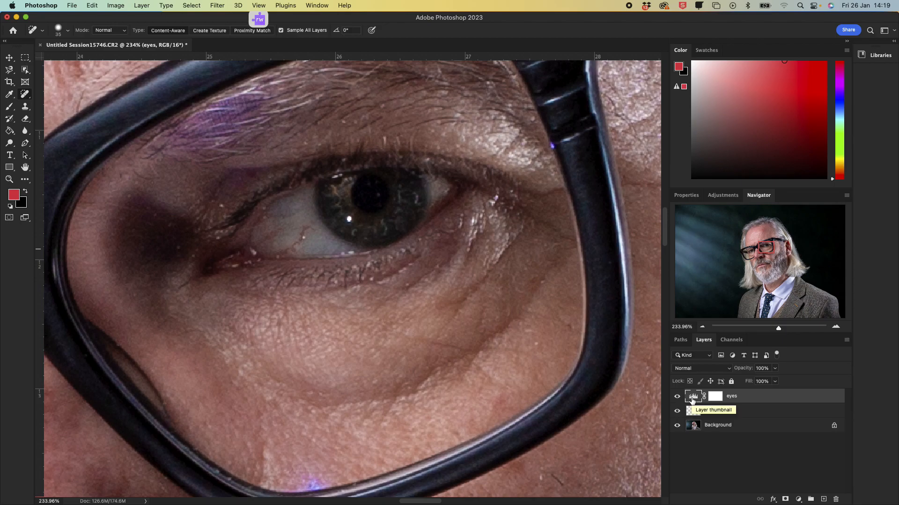
pyautogui.click(714, 396)
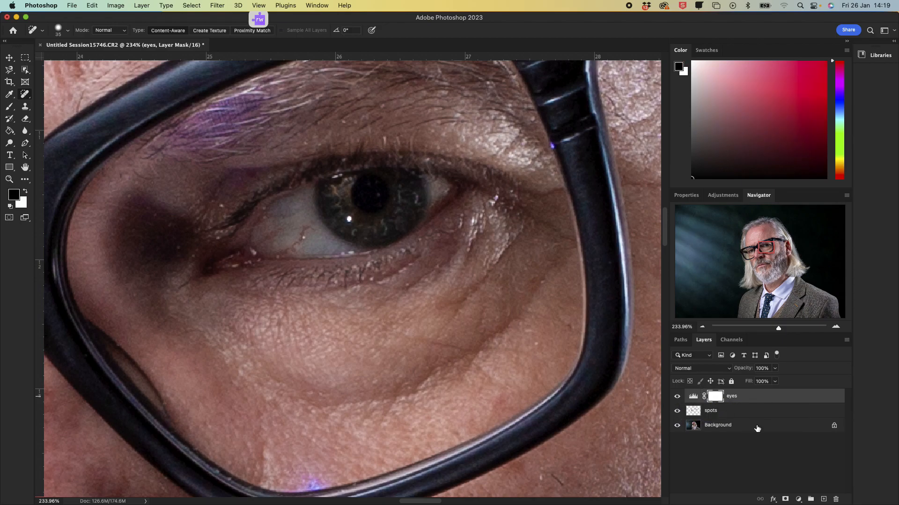
pyautogui.click(694, 396)
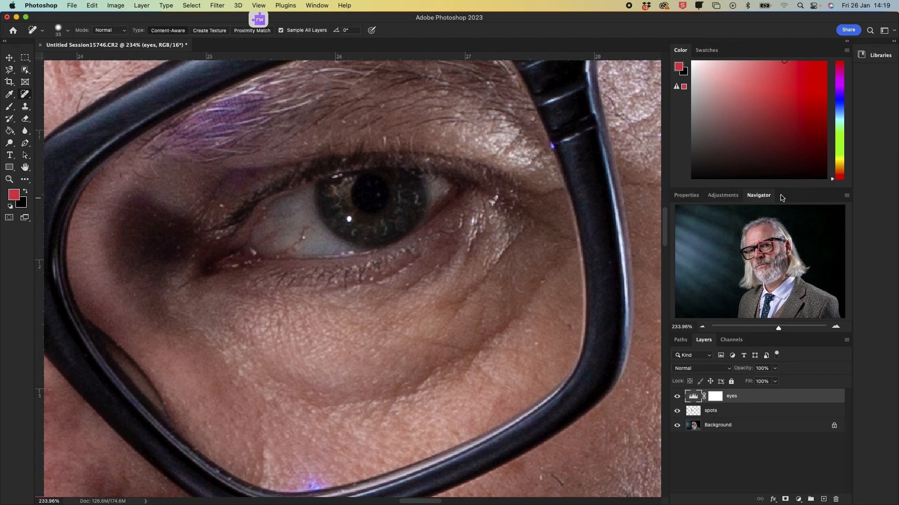
pyautogui.click(690, 200)
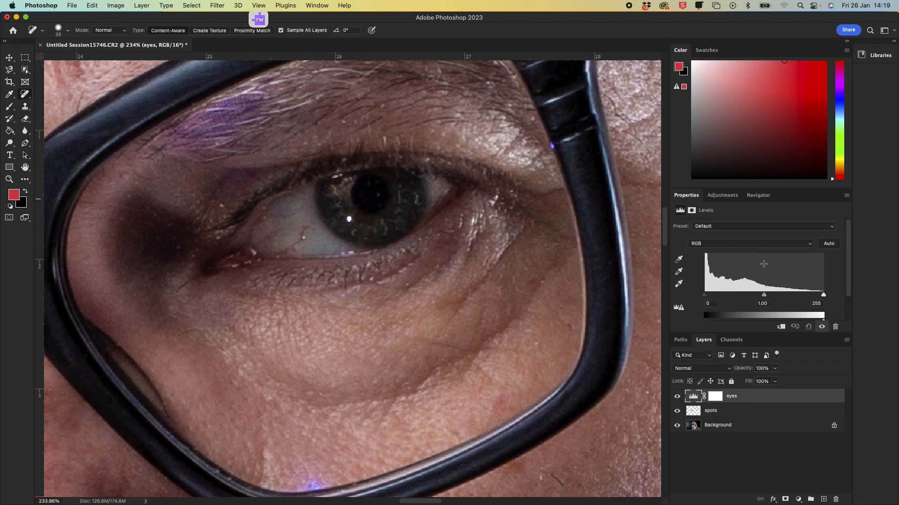
pyautogui.click(764, 296)
pyautogui.moveTo(764, 295); pyautogui.dragTo(722, 294)
pyautogui.moveTo(822, 296); pyautogui.dragTo(756, 300)
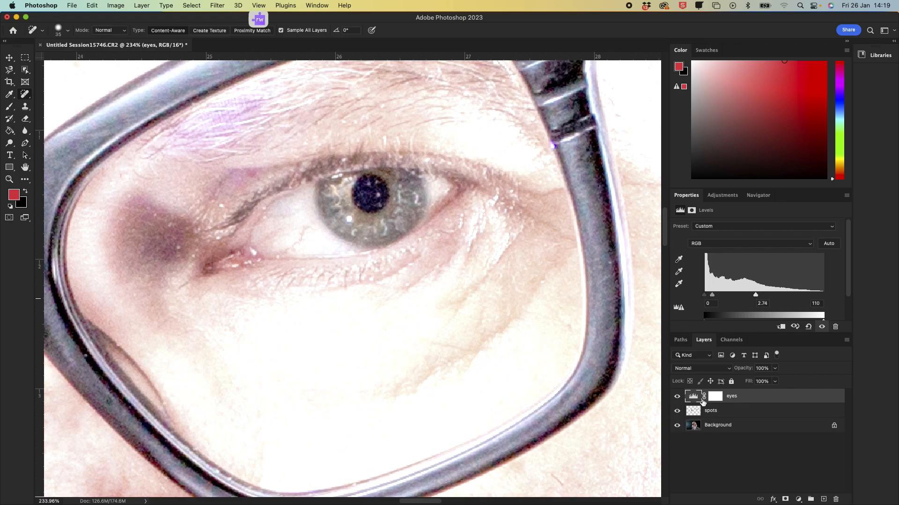
# Step: Invert the eyes layer mask to black so the Levels brightening is hidden
pyautogui.click(713, 398)
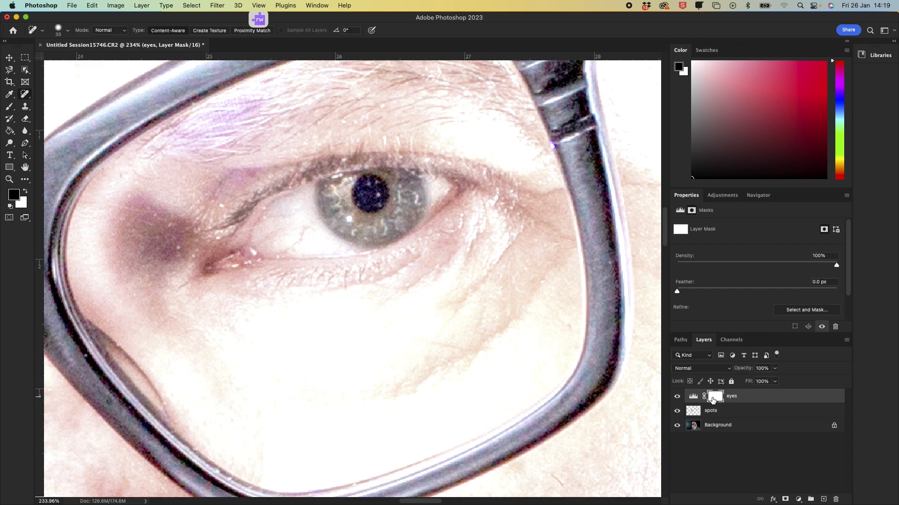
pyautogui.press('i')
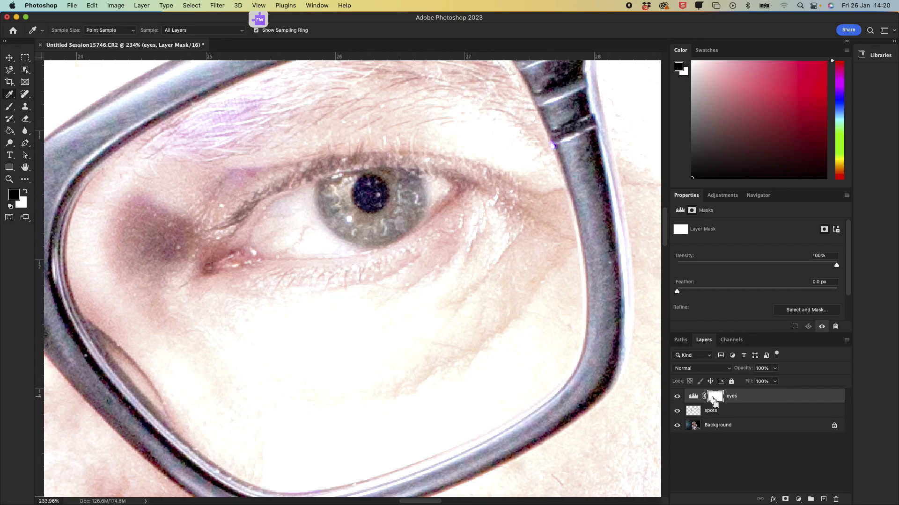
pyautogui.moveTo(712, 400); pyautogui.dragTo(712, 401)
pyautogui.press('super+i')
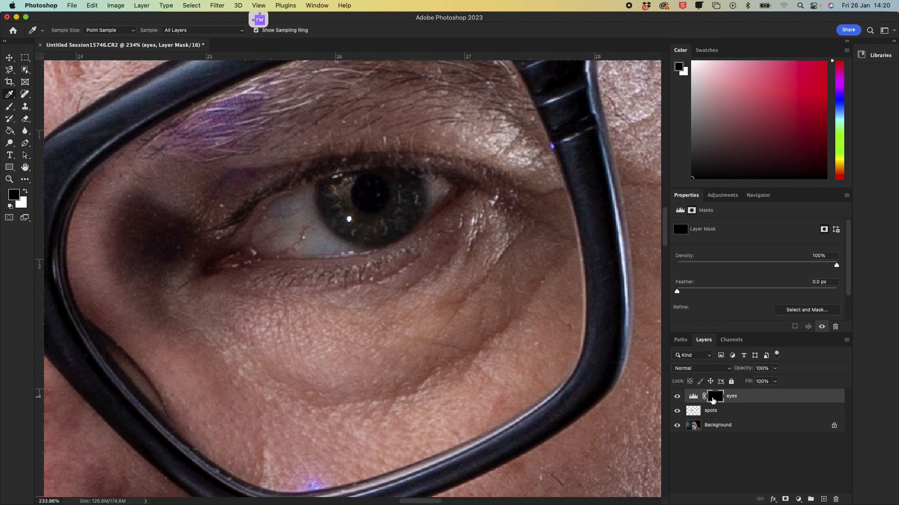
pyautogui.press('super+i')
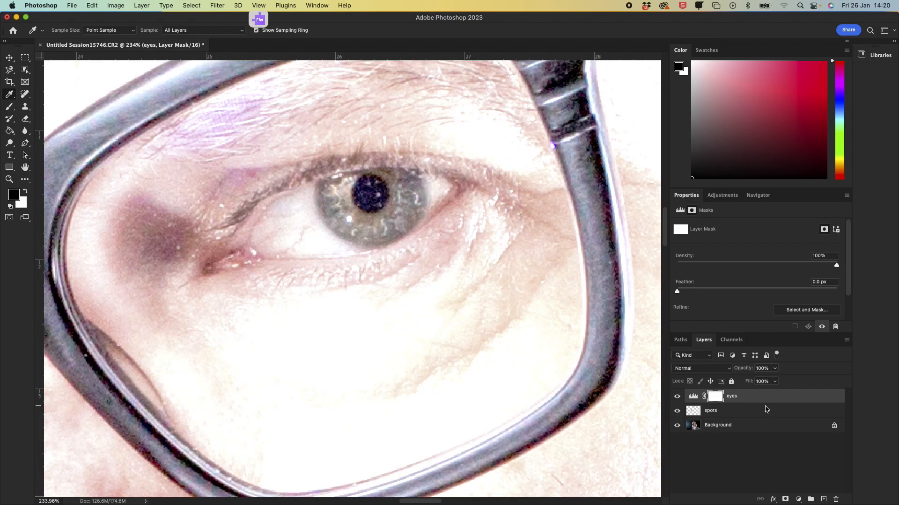
pyautogui.press('super+i')
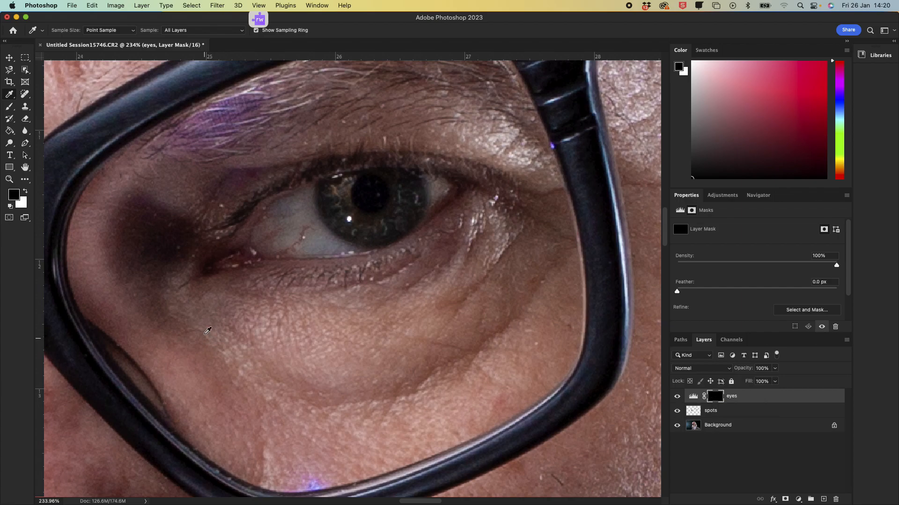
# Step: Paint white with the Brush on the eyes layer mask over the iris and white of the eye on the image's right to reveal the brightening
pyautogui.click(758, 197)
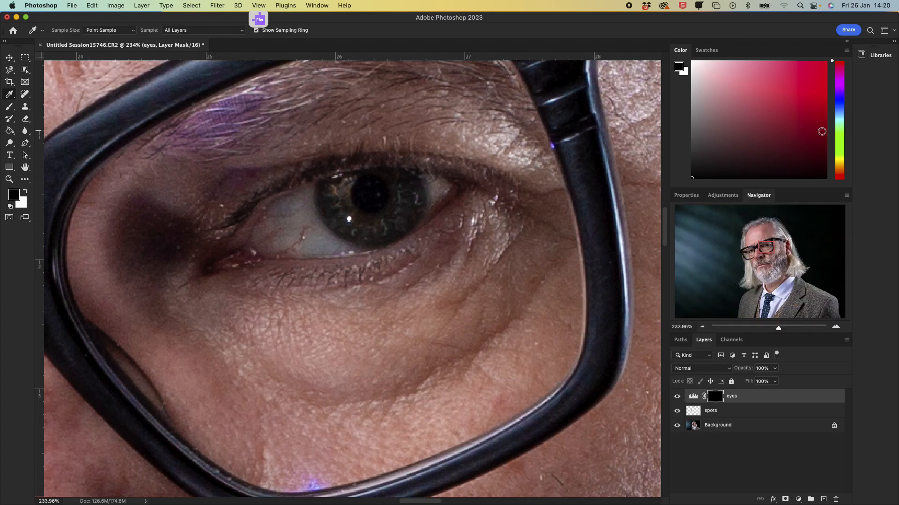
pyautogui.click(683, 196)
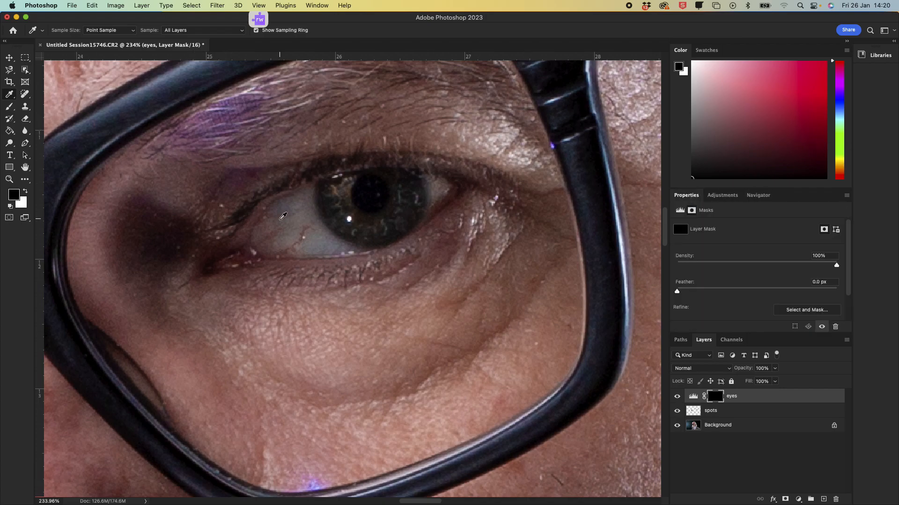
pyautogui.click(9, 109)
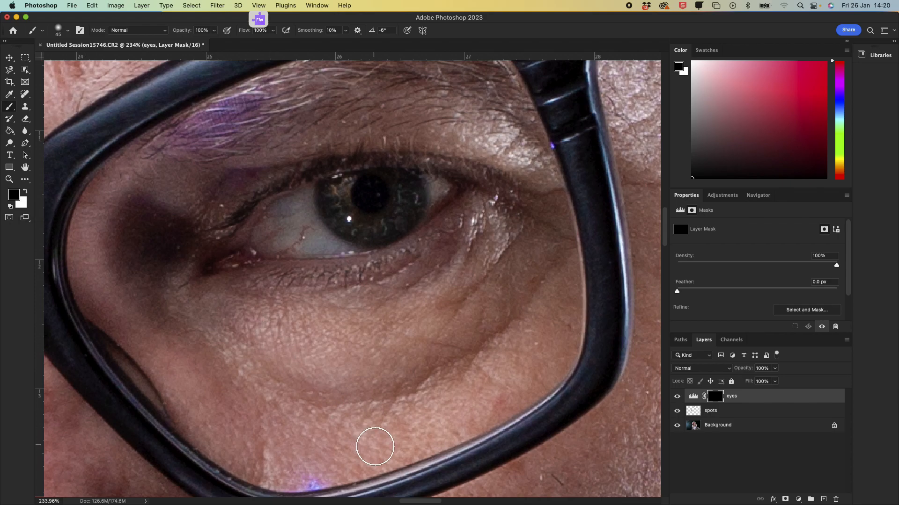
pyautogui.click(693, 398)
pyautogui.click(715, 398)
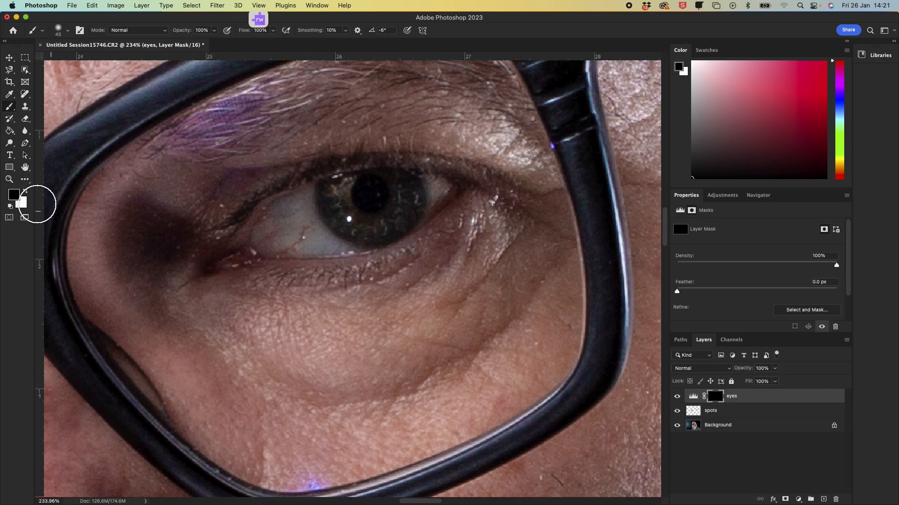
pyautogui.click(27, 192)
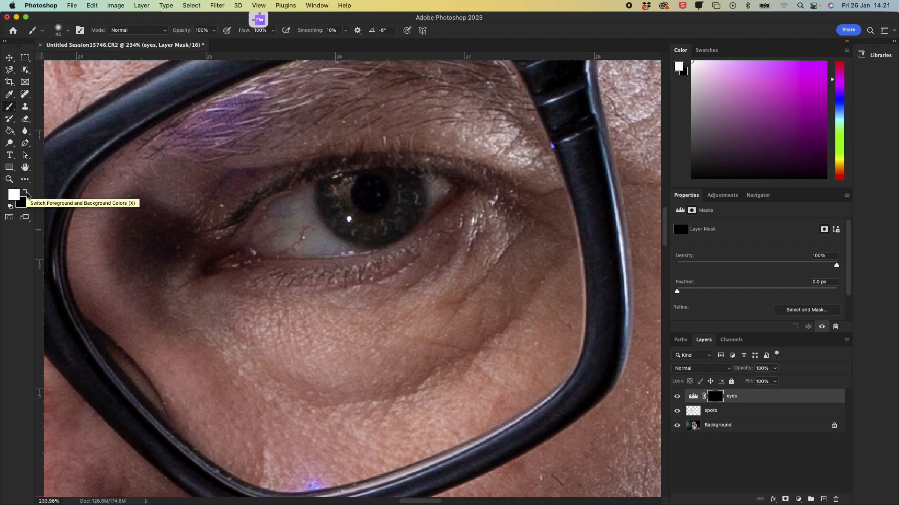
pyautogui.press('z')
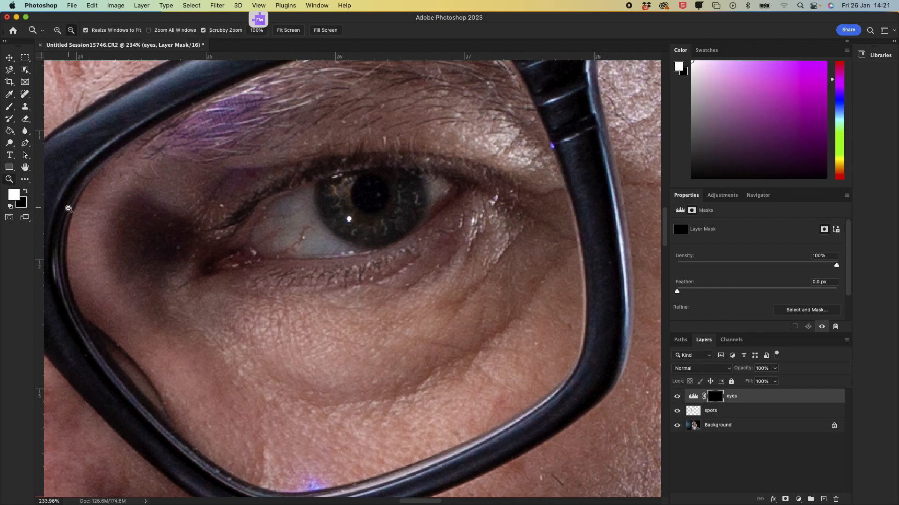
pyautogui.click(10, 108)
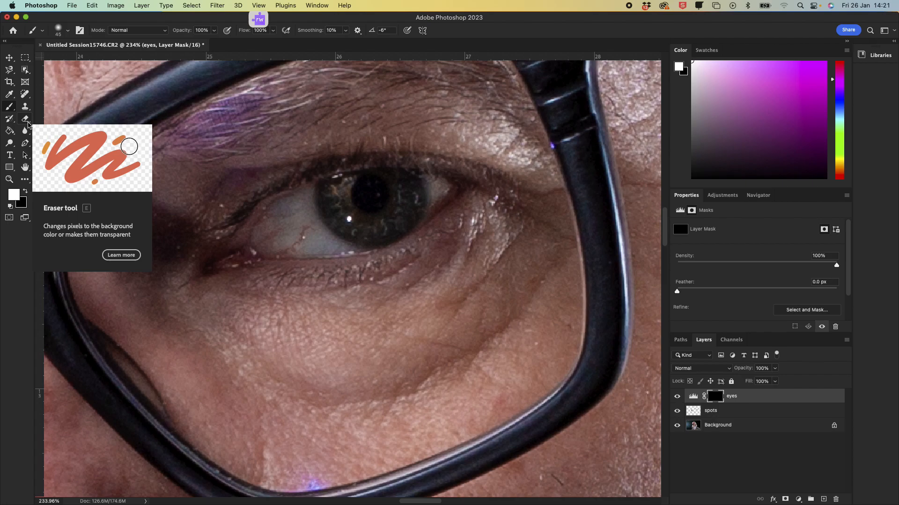
pyautogui.click(27, 195)
pyautogui.click(26, 196)
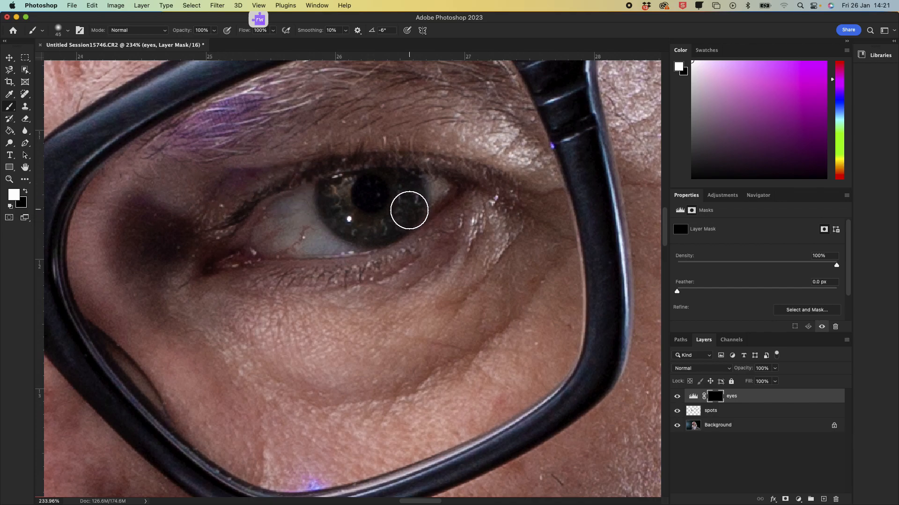
pyautogui.moveTo(387, 196)
pyautogui.mouseDown()
pyautogui.moveTo(334, 215)
pyautogui.moveTo(405, 191)
pyautogui.moveTo(288, 223)
pyautogui.mouseUp()
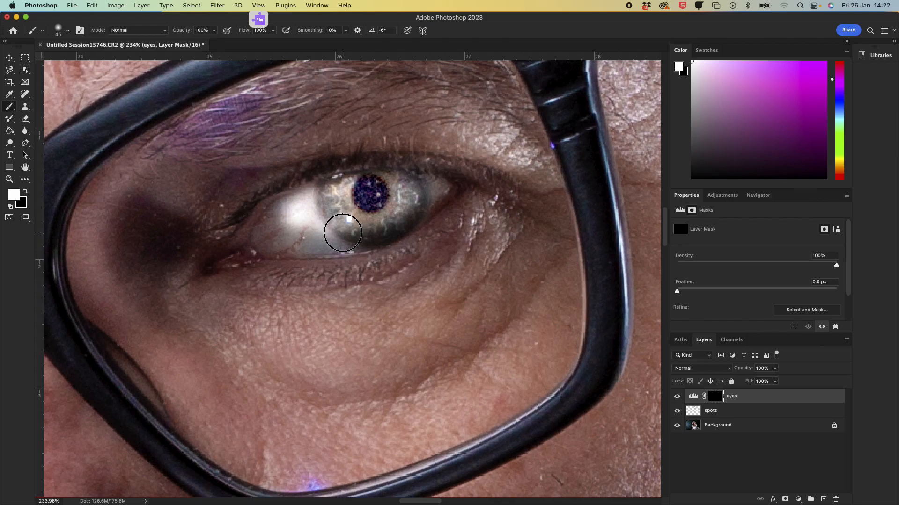
pyautogui.moveTo(321, 220)
pyautogui.mouseDown()
pyautogui.moveTo(265, 231)
pyautogui.moveTo(357, 226)
pyautogui.moveTo(379, 201)
pyautogui.moveTo(372, 223)
pyautogui.moveTo(417, 196)
pyautogui.moveTo(347, 196)
pyautogui.moveTo(292, 217)
pyautogui.moveTo(295, 225)
pyautogui.moveTo(372, 192)
pyautogui.moveTo(371, 220)
pyautogui.moveTo(398, 206)
pyautogui.mouseUp()
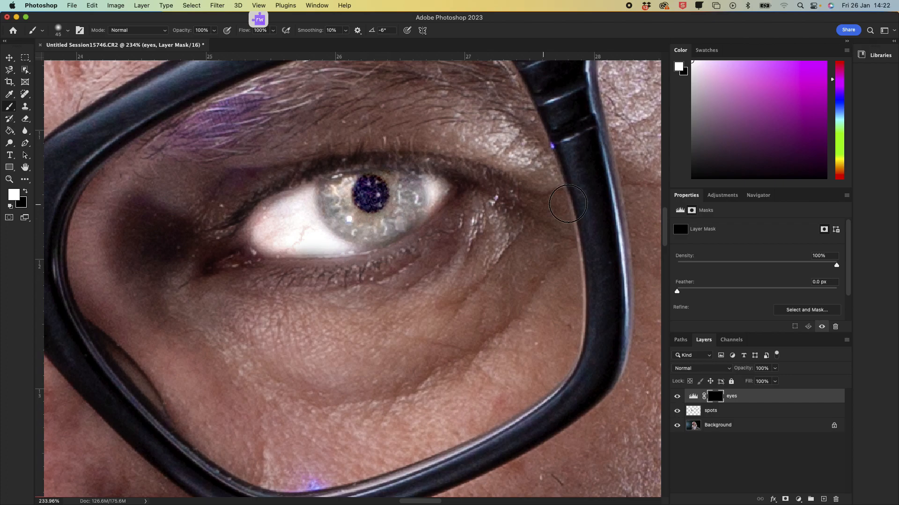
# Step: Paint white on the eyes layer mask over the other eye's iris and white to brighten it as well
pyautogui.click(760, 196)
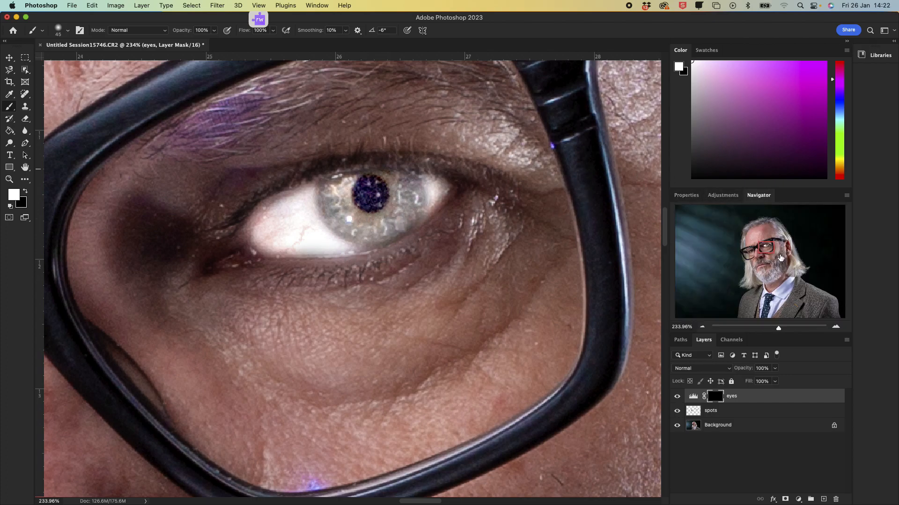
pyautogui.moveTo(772, 246); pyautogui.dragTo(761, 253)
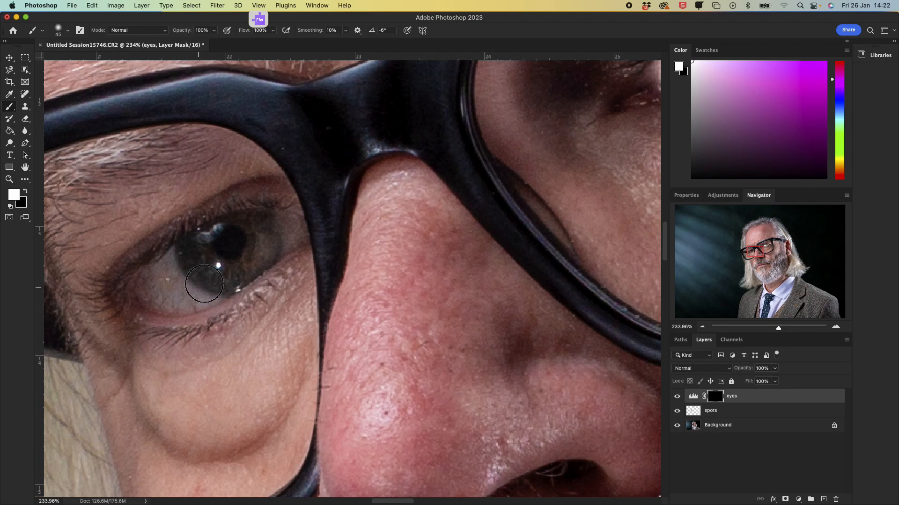
pyautogui.moveTo(225, 254)
pyautogui.mouseDown()
pyautogui.moveTo(187, 281)
pyautogui.moveTo(243, 238)
pyautogui.moveTo(172, 278)
pyautogui.moveTo(161, 287)
pyautogui.moveTo(166, 296)
pyautogui.moveTo(222, 272)
pyautogui.moveTo(265, 238)
pyautogui.moveTo(288, 234)
pyautogui.moveTo(228, 238)
pyautogui.moveTo(162, 287)
pyautogui.mouseUp()
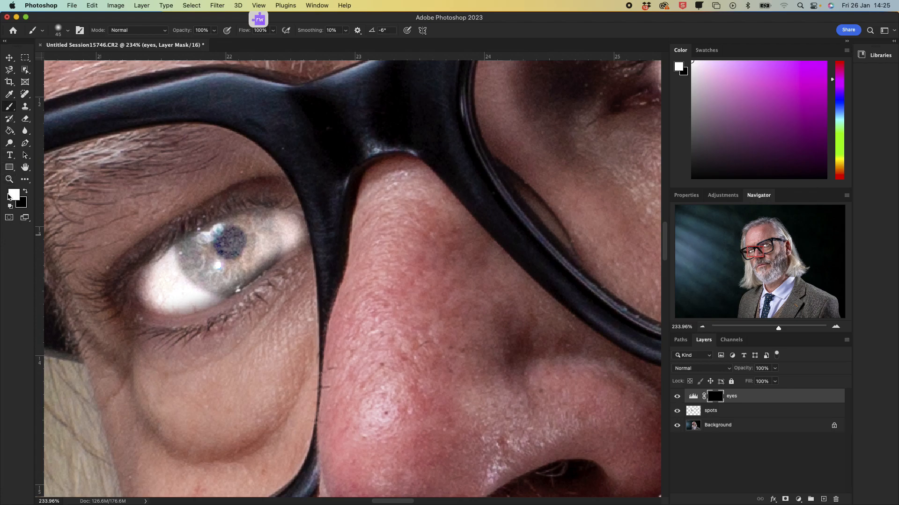
pyautogui.click(9, 108)
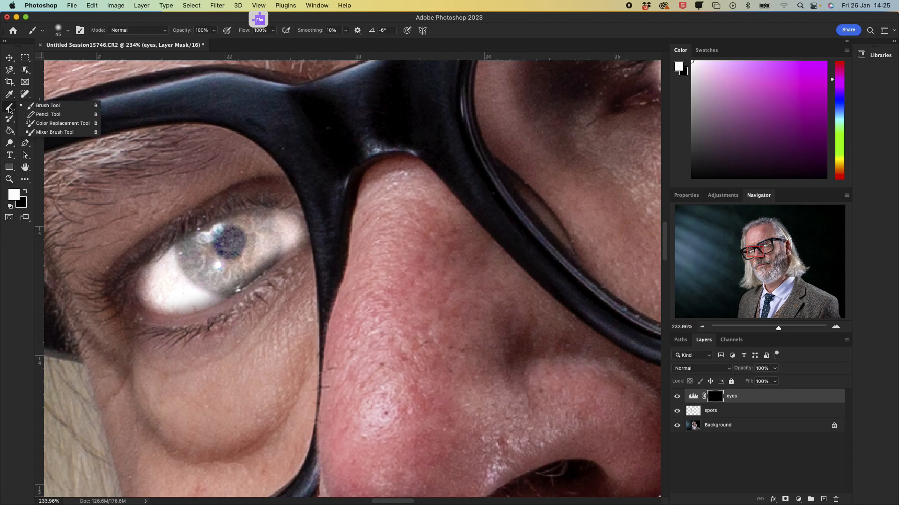
pyautogui.click(10, 110)
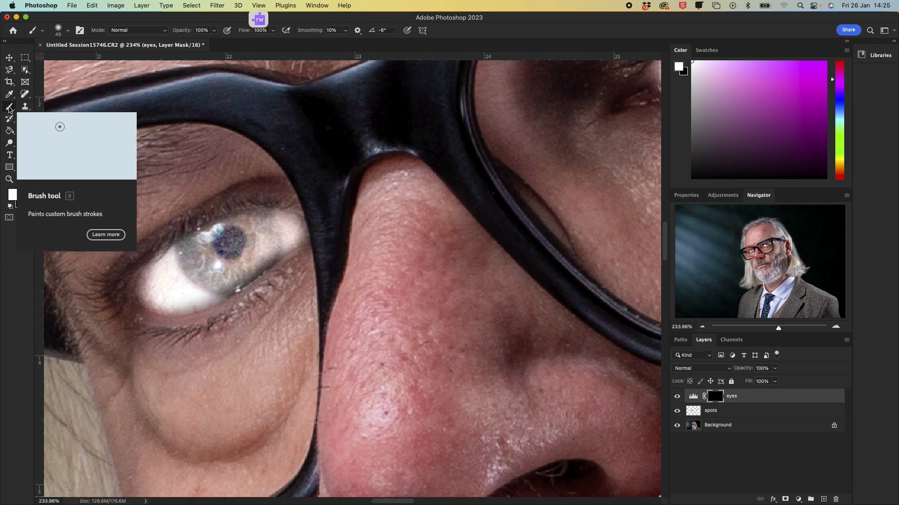
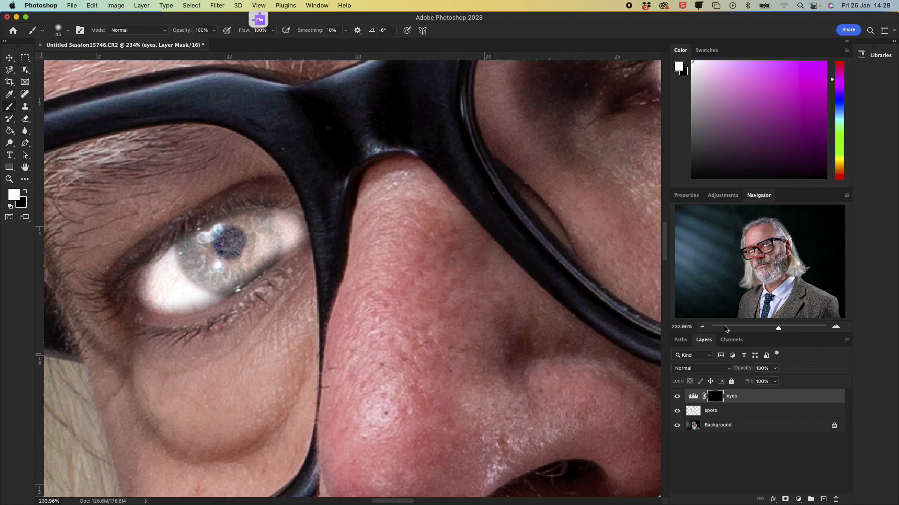
# Step: Set the eyes Levels white point to 255 and push the midtone to 9.99 to exaggerate the brightening
pyautogui.moveTo(777, 327); pyautogui.dragTo(765, 332)
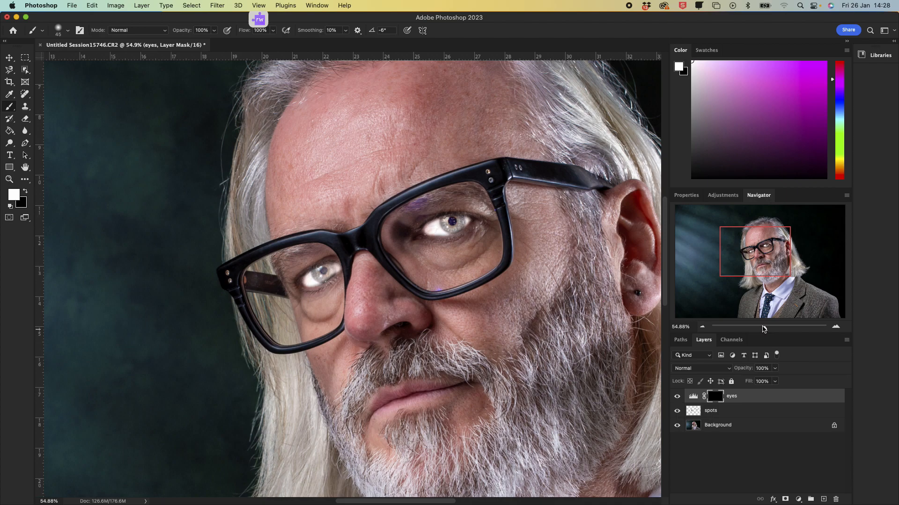
pyautogui.click(693, 397)
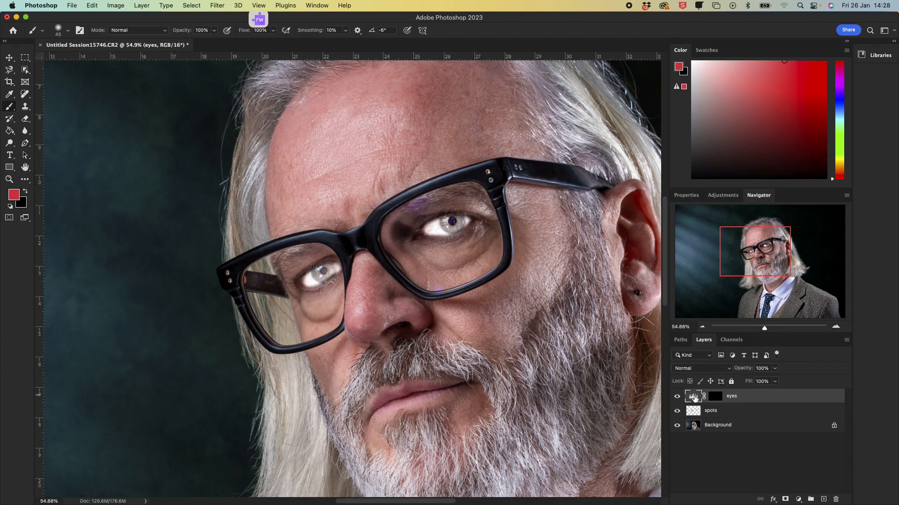
pyautogui.click(690, 197)
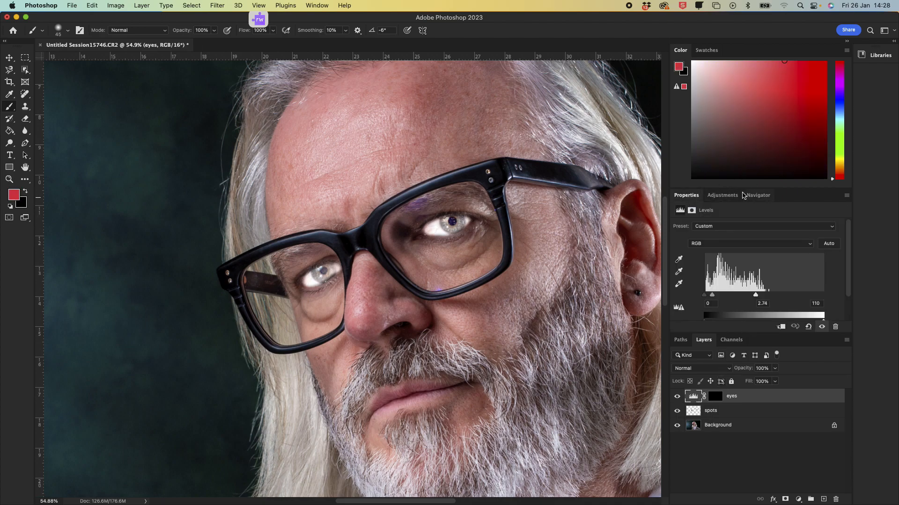
pyautogui.moveTo(757, 296); pyautogui.dragTo(838, 293)
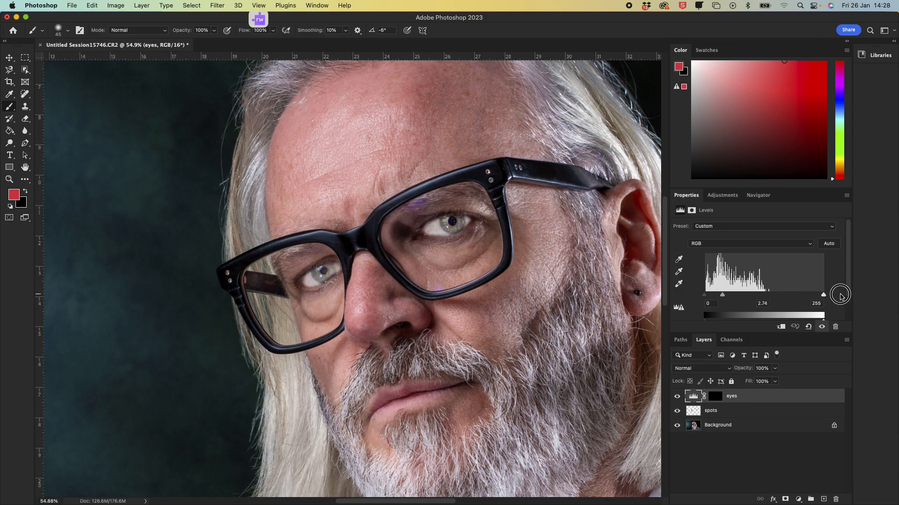
pyautogui.moveTo(724, 297); pyautogui.dragTo(697, 307)
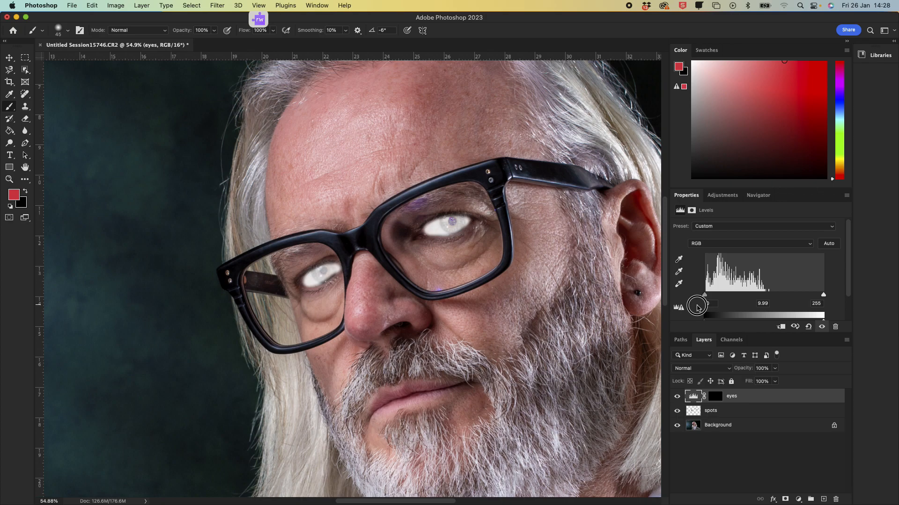
# Step: Paint white on the eyes layer mask with a smaller brush over the iris of the eye on the left
pyautogui.click(714, 397)
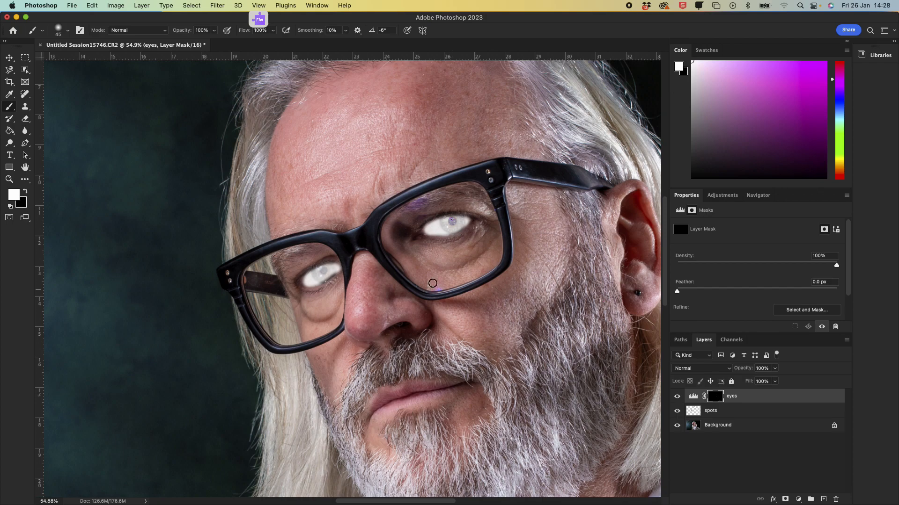
pyautogui.click(758, 196)
pyautogui.moveTo(764, 330); pyautogui.dragTo(777, 327)
pyautogui.press('[')
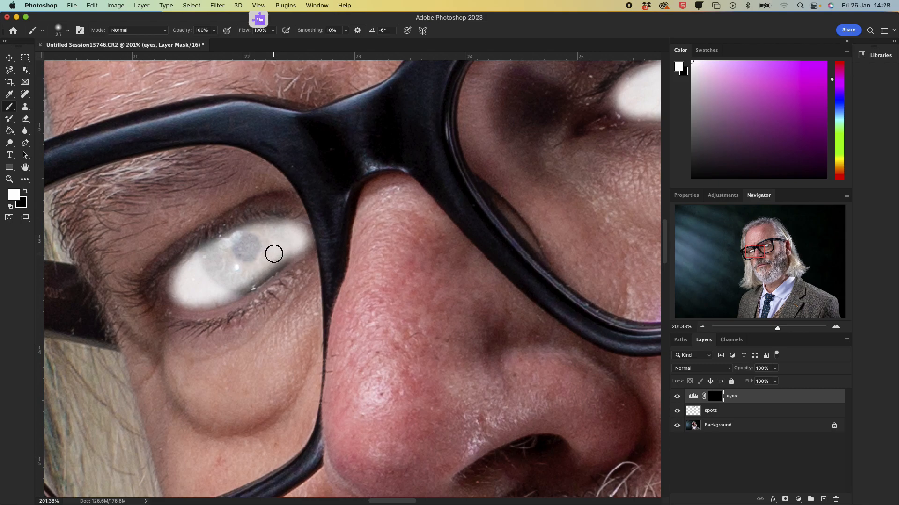
pyautogui.press('[')
pyautogui.moveTo(262, 268)
pyautogui.mouseDown()
pyautogui.moveTo(217, 295)
pyautogui.moveTo(243, 282)
pyautogui.moveTo(221, 277)
pyautogui.moveTo(190, 291)
pyautogui.moveTo(191, 281)
pyautogui.moveTo(271, 232)
pyautogui.moveTo(221, 252)
pyautogui.mouseUp()
pyautogui.moveTo(754, 240); pyautogui.dragTo(766, 234)
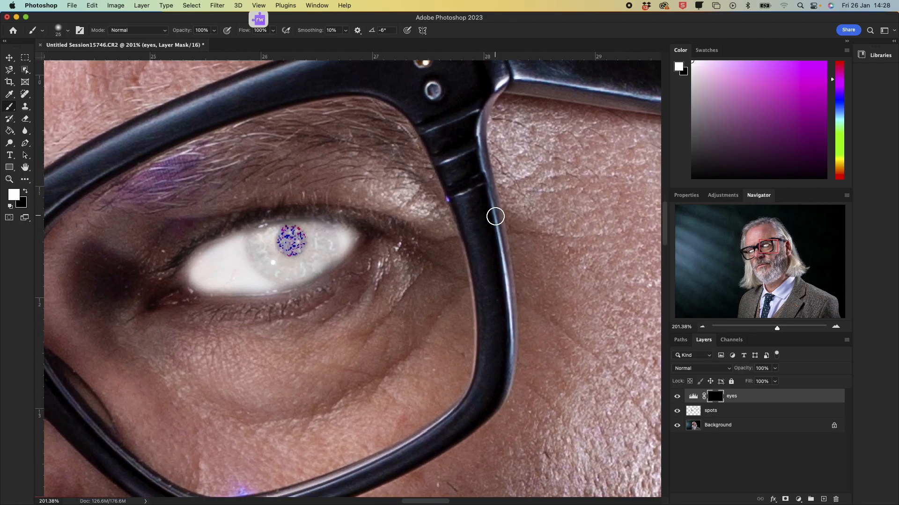
pyautogui.moveTo(777, 330); pyautogui.dragTo(774, 330)
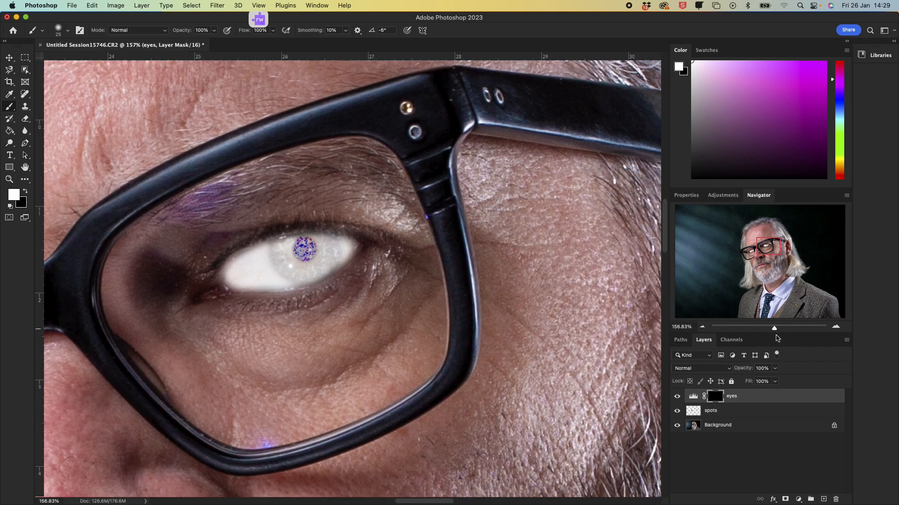
pyautogui.click(693, 398)
pyautogui.click(716, 398)
pyautogui.click(25, 195)
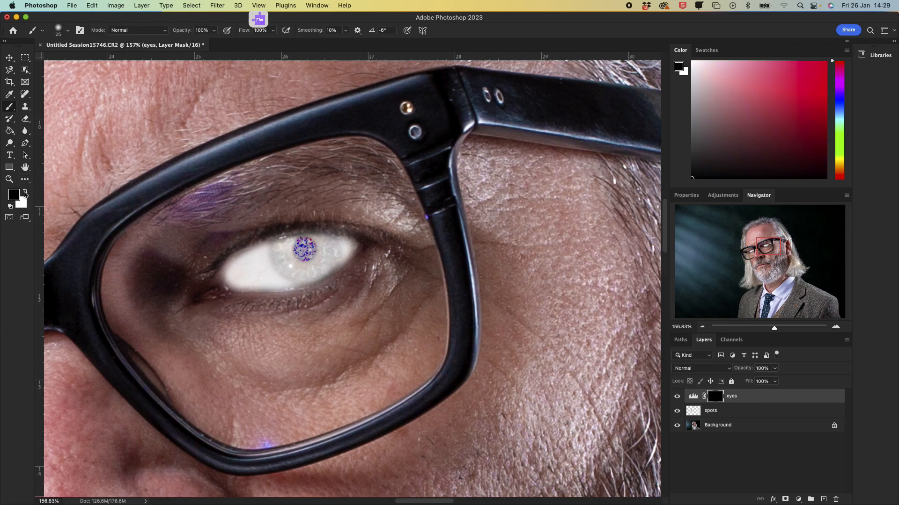
pyautogui.click(25, 195)
pyautogui.click(25, 195)
pyautogui.click(25, 194)
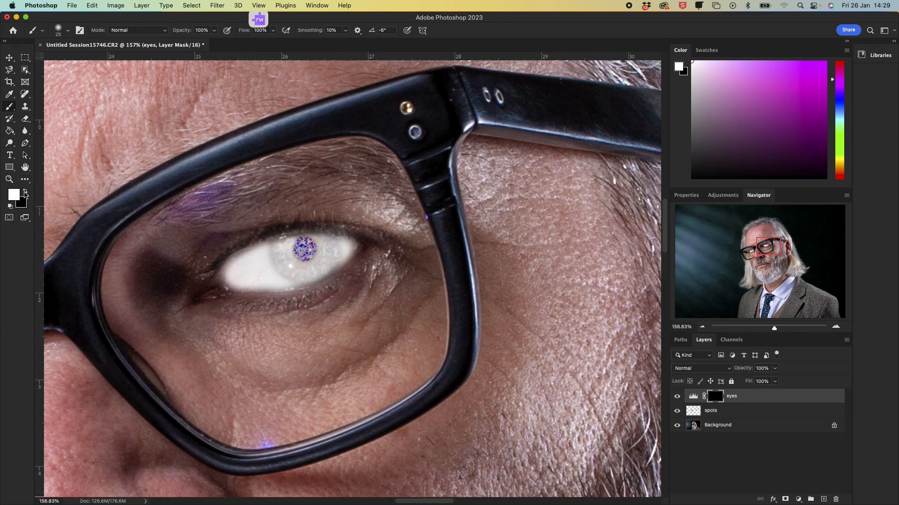
pyautogui.click(25, 194)
pyautogui.click(25, 195)
# Step: Lower the eyes Levels midtone to 1.37 for a subtler brightening
pyautogui.click(691, 397)
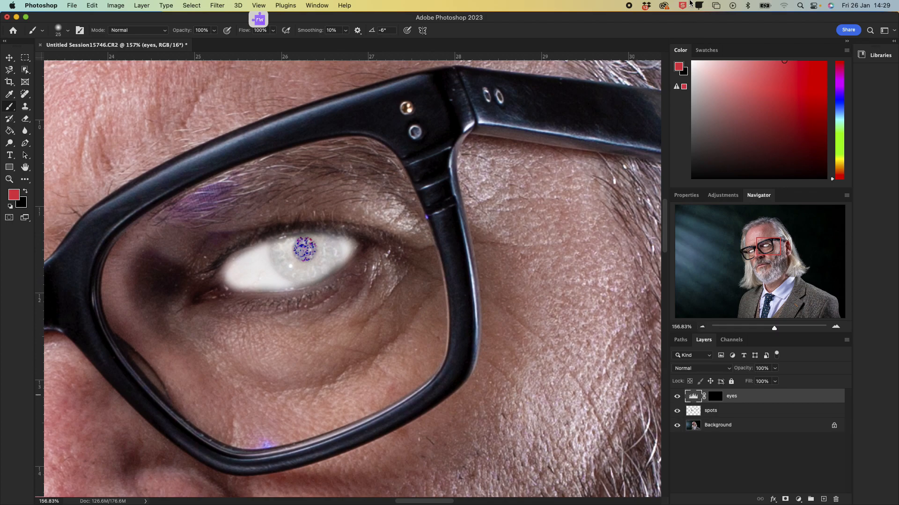
pyautogui.click(696, 197)
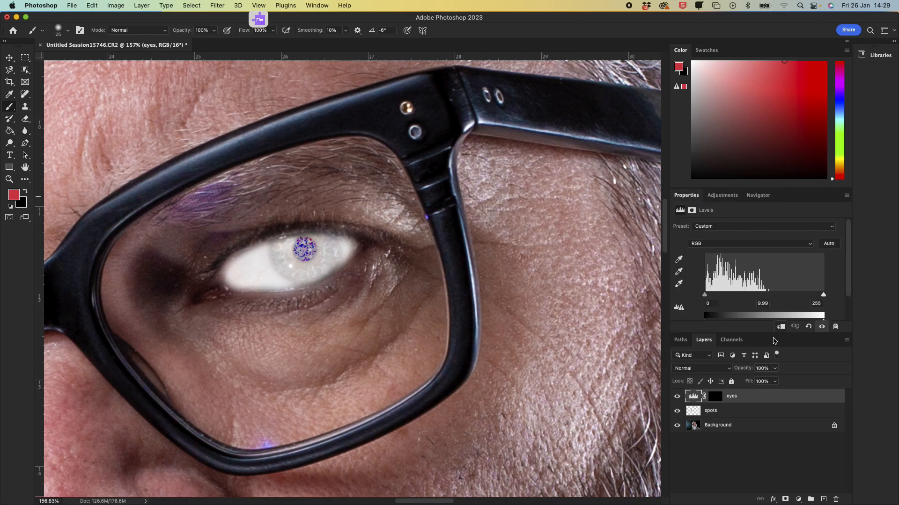
pyautogui.click(705, 297)
pyautogui.moveTo(706, 296); pyautogui.dragTo(679, 296)
pyautogui.moveTo(823, 296); pyautogui.dragTo(855, 293)
pyautogui.moveTo(706, 295); pyautogui.dragTo(749, 300)
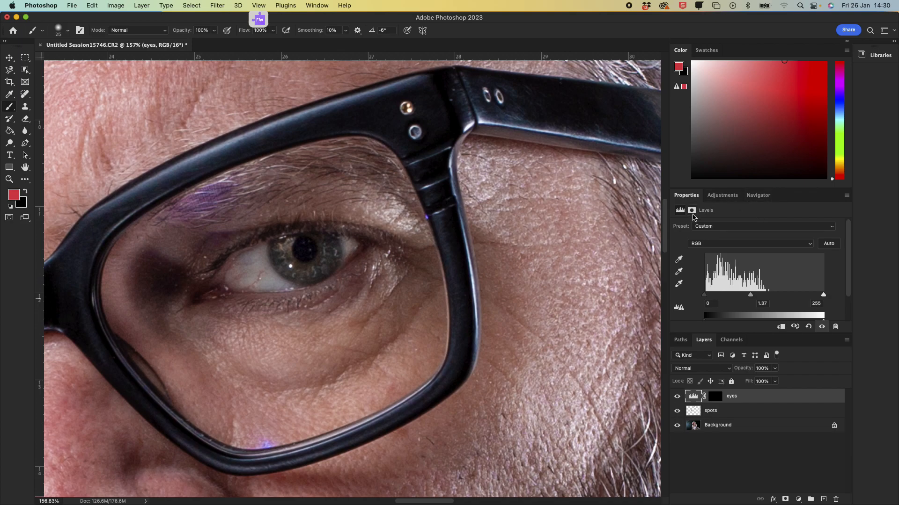
# Step: Toggle the eyes layer's visibility to compare the eyes before and after brightening
pyautogui.click(758, 195)
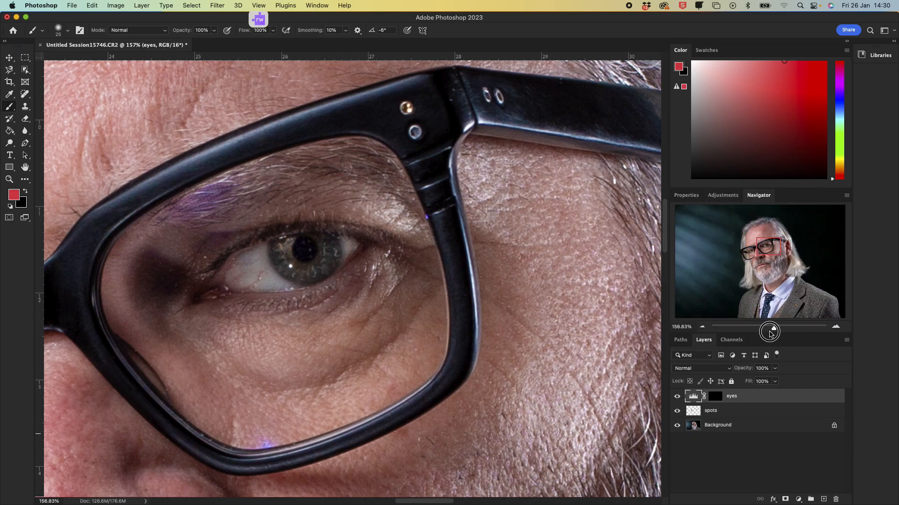
pyautogui.moveTo(773, 328); pyautogui.dragTo(764, 330)
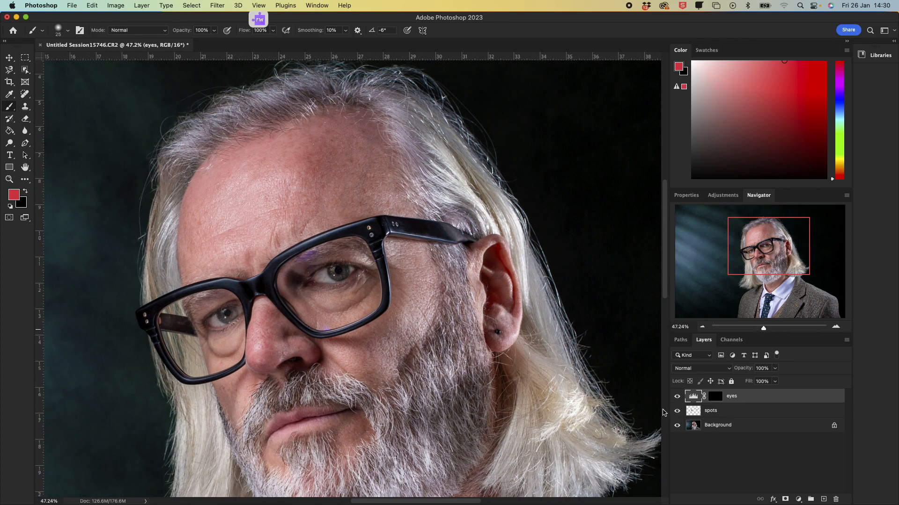
pyautogui.click(677, 396)
pyautogui.click(677, 397)
pyautogui.click(677, 397)
pyautogui.click(676, 397)
pyautogui.click(677, 398)
pyautogui.click(676, 397)
pyautogui.click(677, 397)
pyautogui.click(677, 397)
# Step: Reset the default colours and fine-tune the eyes Levels midtone to 1.38
pyautogui.click(714, 398)
pyautogui.press('d')
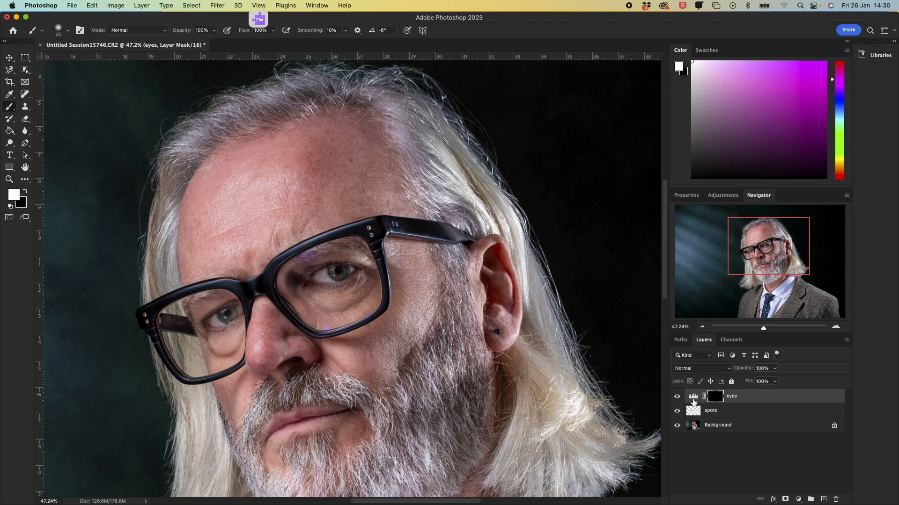
pyautogui.click(693, 398)
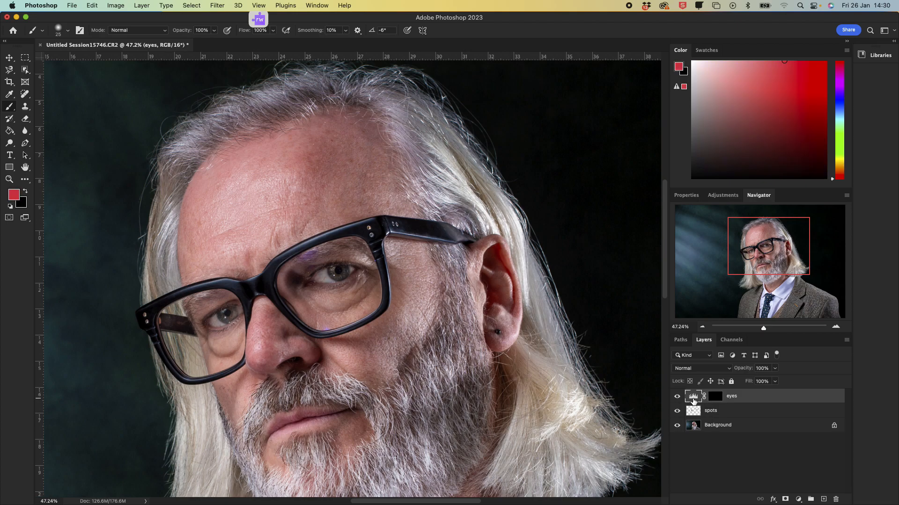
pyautogui.click(687, 195)
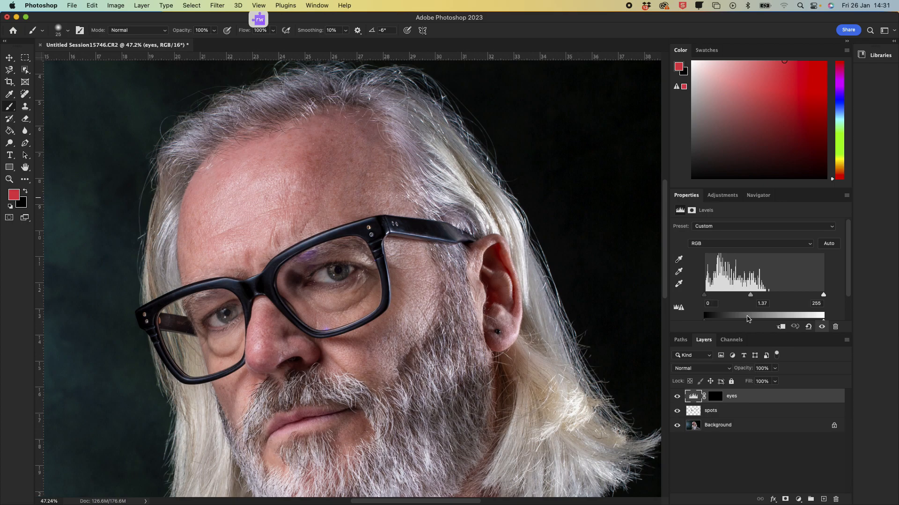
pyautogui.moveTo(753, 299)
pyautogui.mouseDown()
pyautogui.moveTo(791, 299)
pyautogui.moveTo(750, 300)
pyautogui.mouseUp()
# Step: Toggle the eyes layer's visibility and scroll over the portrait to compare the brightened eyes
pyautogui.click(677, 396)
pyautogui.click(677, 397)
pyautogui.click(677, 397)
pyautogui.click(677, 397)
pyautogui.click(677, 397)
pyautogui.click(677, 397)
pyautogui.scroll(1, 497, 359)
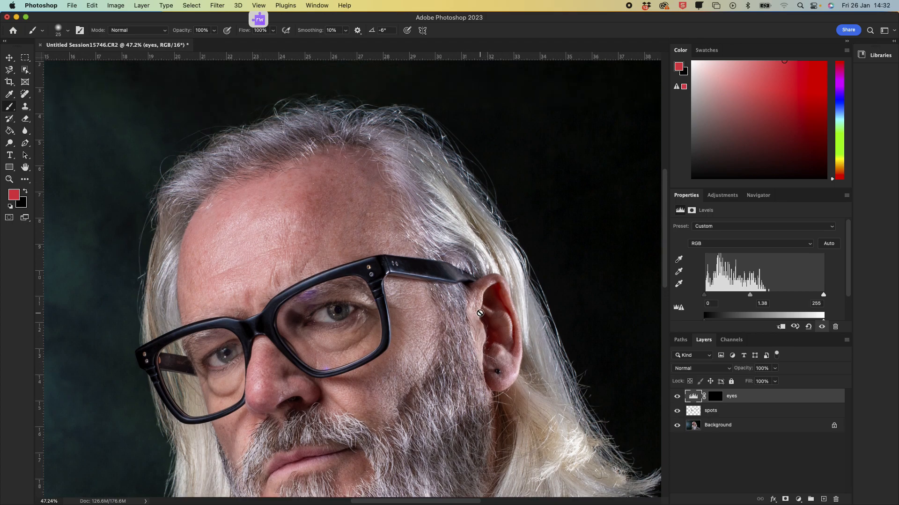
pyautogui.scroll(-6, 486, 334)
pyautogui.scroll(-2, 478, 311)
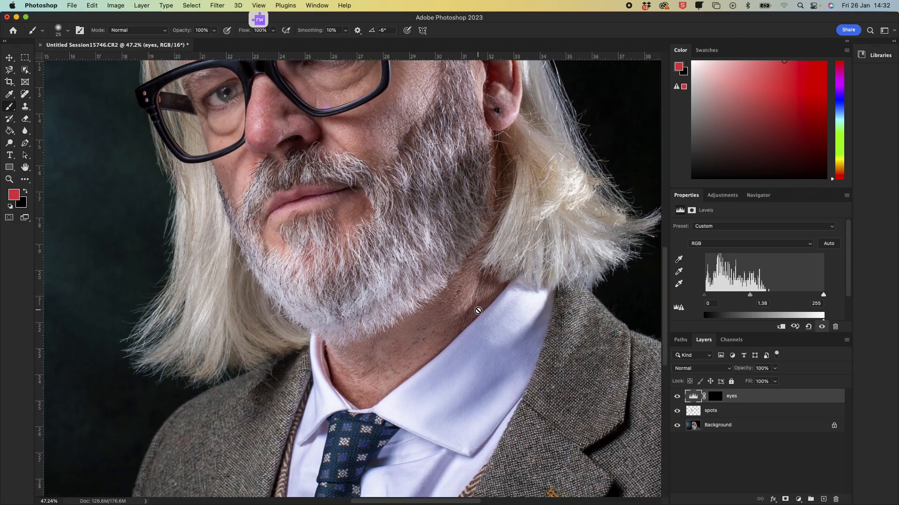
pyautogui.scroll(9, 475, 308)
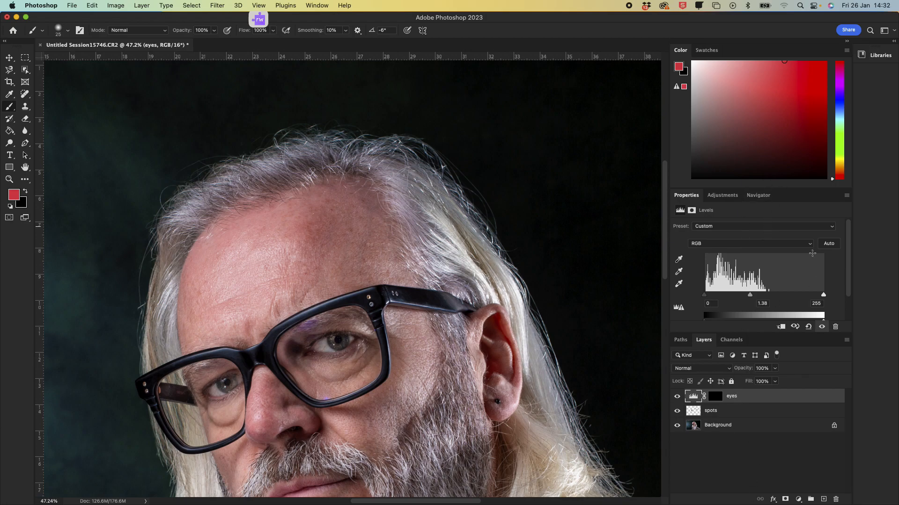
# Step: Zoom out to the full image and toggle the eyes layer again to judge the overall effect
pyautogui.click(759, 195)
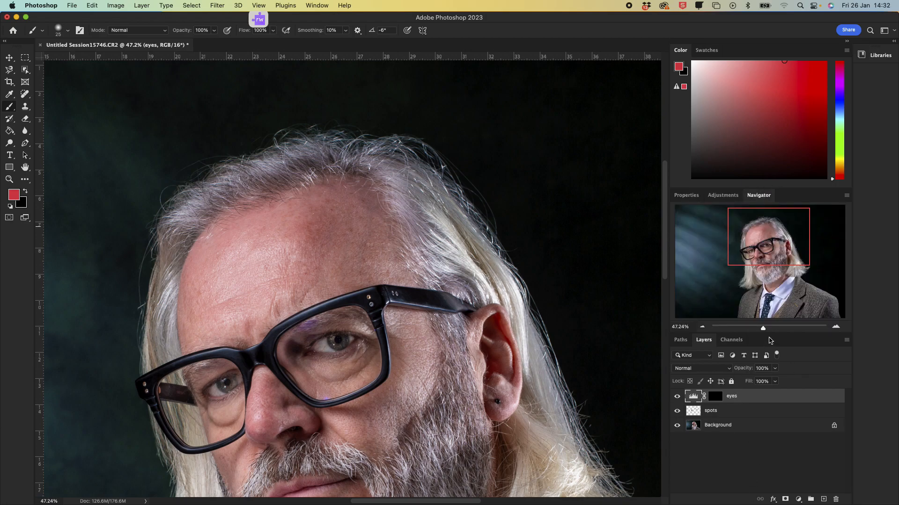
pyautogui.moveTo(763, 330); pyautogui.dragTo(755, 331)
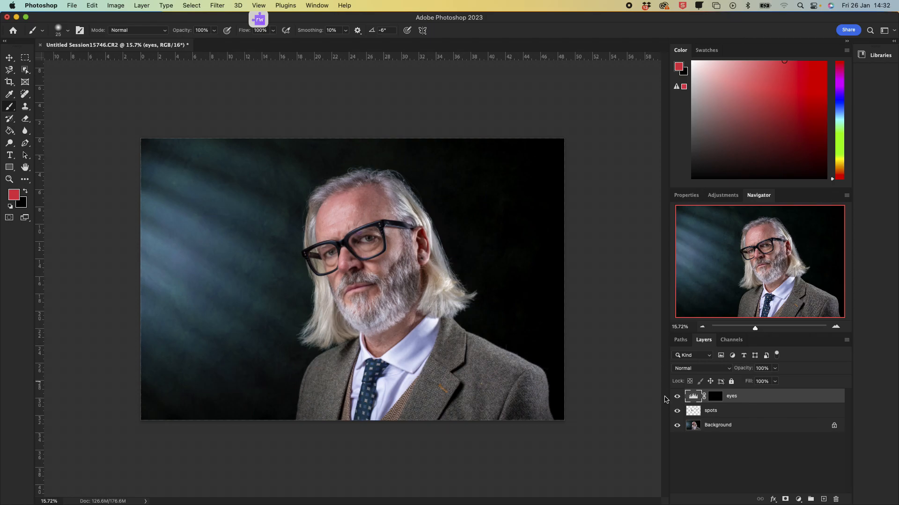
pyautogui.click(677, 397)
pyautogui.click(677, 398)
pyautogui.click(678, 397)
pyautogui.click(677, 397)
pyautogui.click(677, 398)
pyautogui.click(676, 398)
# Step: Add a Black & White adjustment layer and set its Reds slider to 30
pyautogui.click(799, 500)
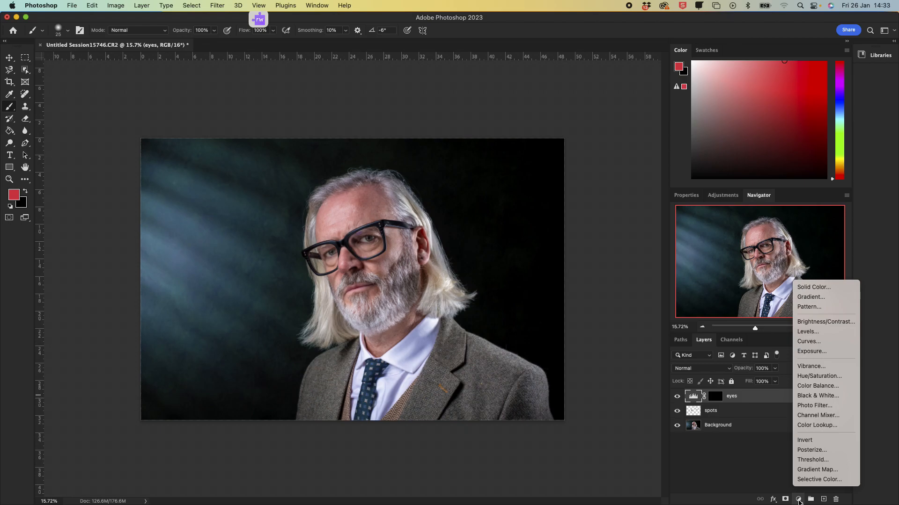
pyautogui.click(807, 397)
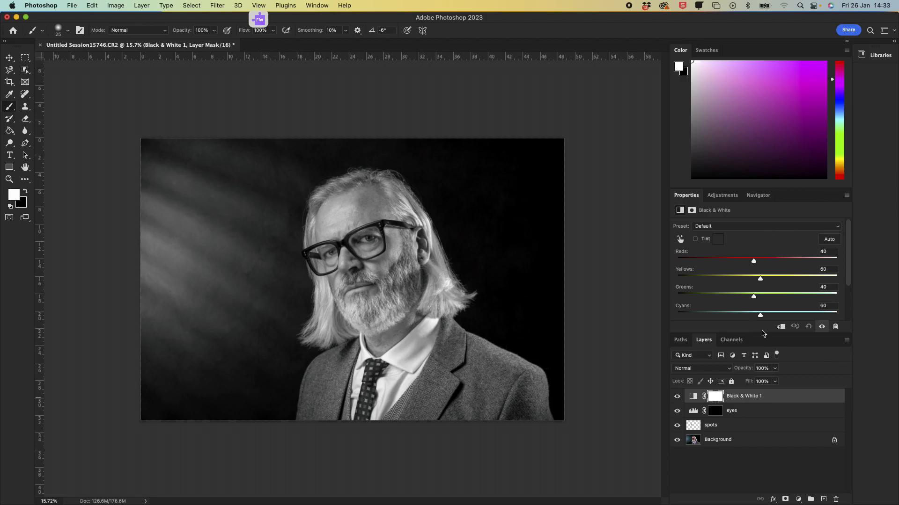
pyautogui.moveTo(758, 333); pyautogui.dragTo(764, 385)
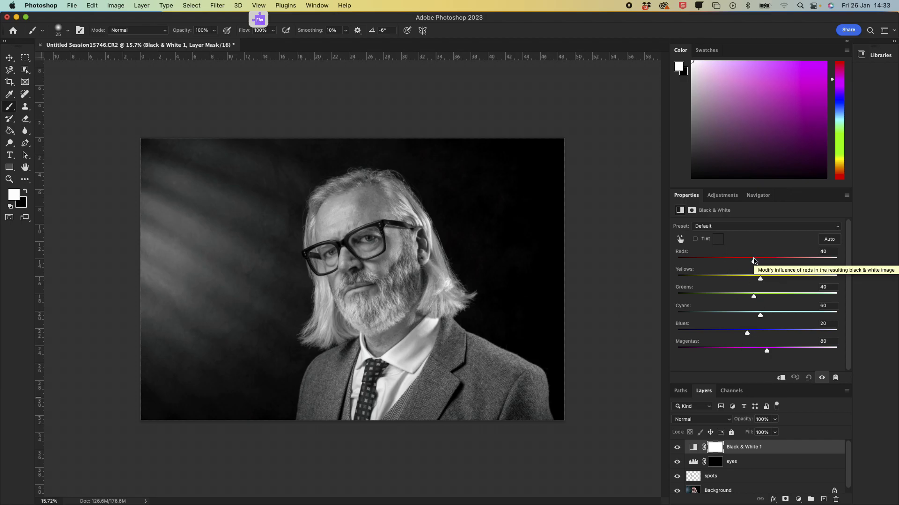
pyautogui.moveTo(752, 257)
pyautogui.mouseDown()
pyautogui.moveTo(774, 261)
pyautogui.moveTo(749, 256)
pyautogui.mouseUp()
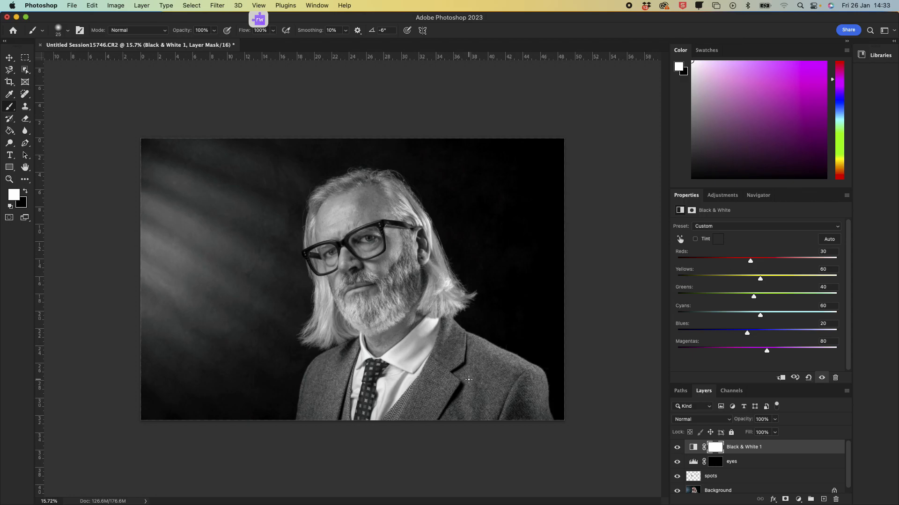
# Step: Set the Black & White Yellows to 81, Greens to 28, Cyans to 47 and Blues to 0
pyautogui.click(758, 196)
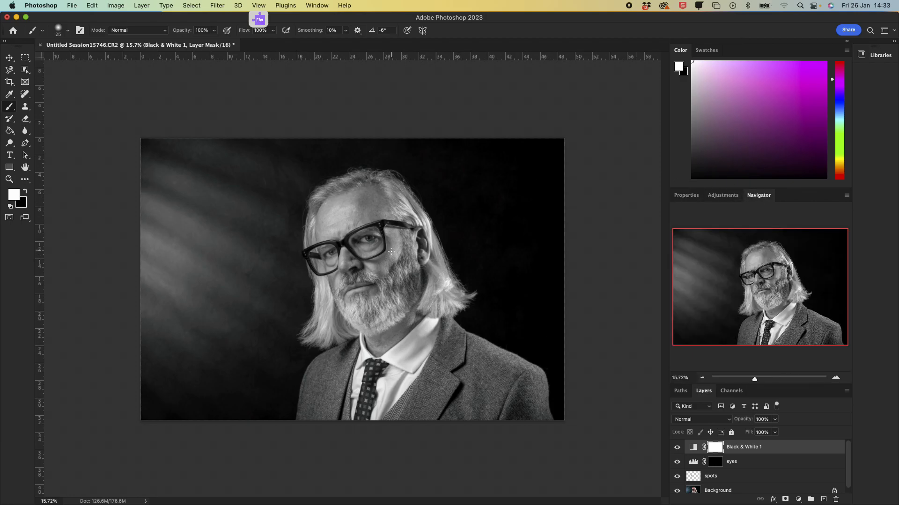
pyautogui.moveTo(755, 380); pyautogui.dragTo(760, 384)
pyautogui.moveTo(768, 295); pyautogui.dragTo(780, 284)
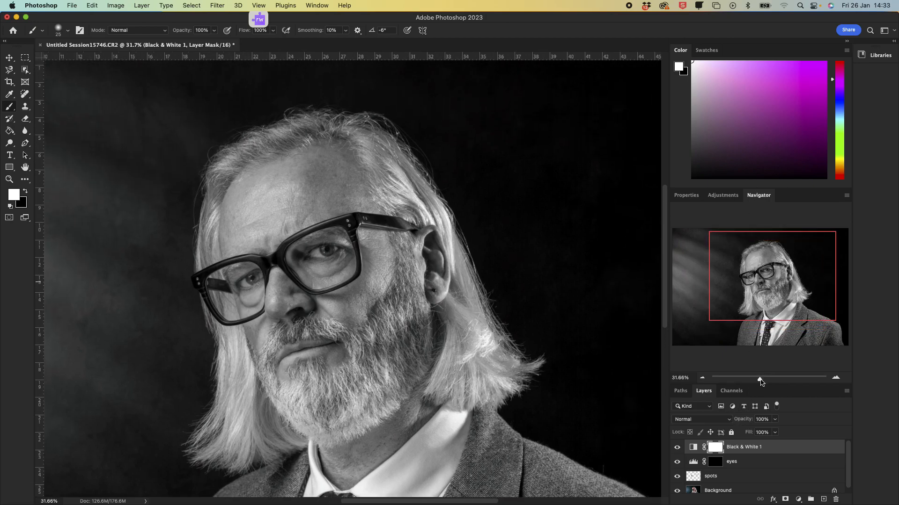
pyautogui.moveTo(760, 383); pyautogui.dragTo(758, 382)
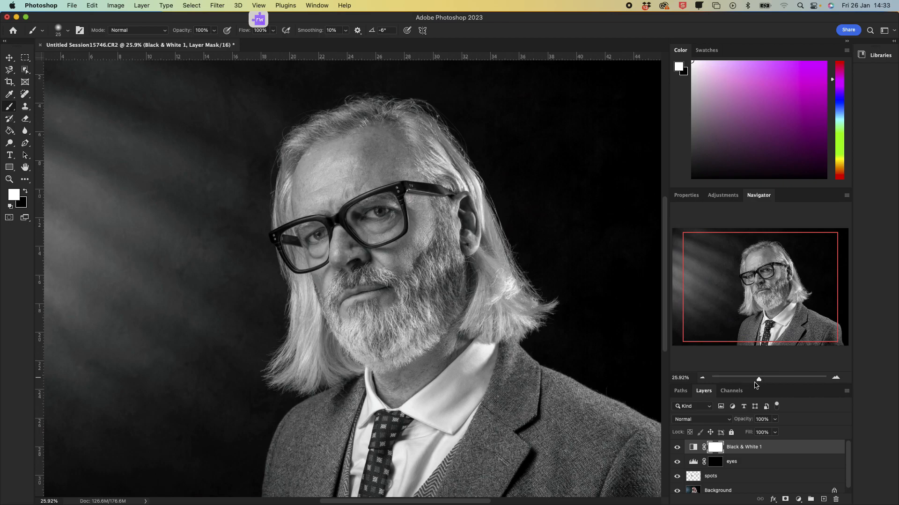
pyautogui.click(686, 197)
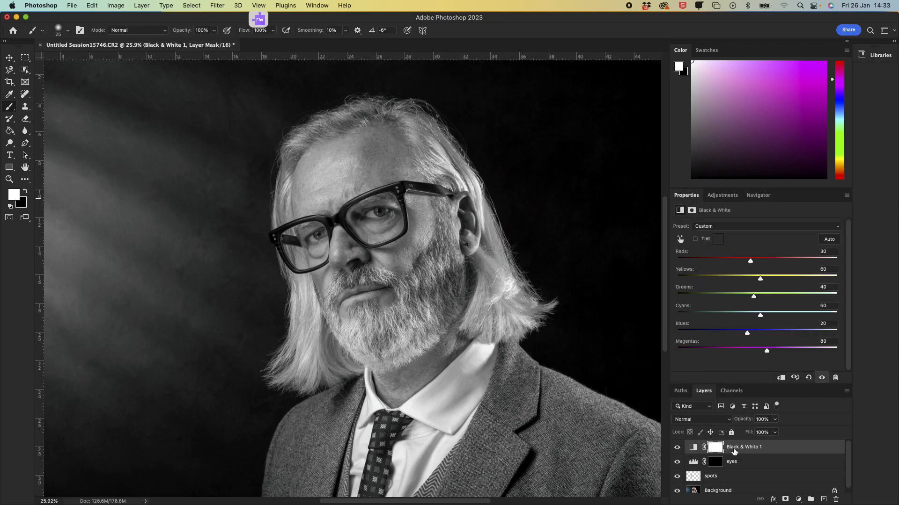
pyautogui.moveTo(760, 279); pyautogui.dragTo(757, 316)
pyautogui.moveTo(748, 335)
pyautogui.mouseDown()
pyautogui.moveTo(730, 332)
pyautogui.moveTo(742, 336)
pyautogui.mouseUp()
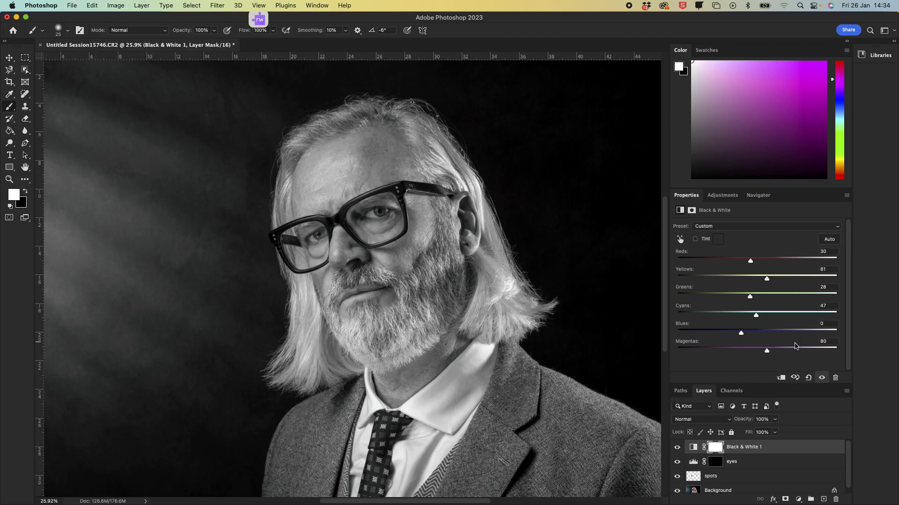
pyautogui.moveTo(767, 353); pyautogui.dragTo(780, 339)
# Step: Zoom in on the mouth and beard to inspect the black-and-white conversion
pyautogui.click(758, 196)
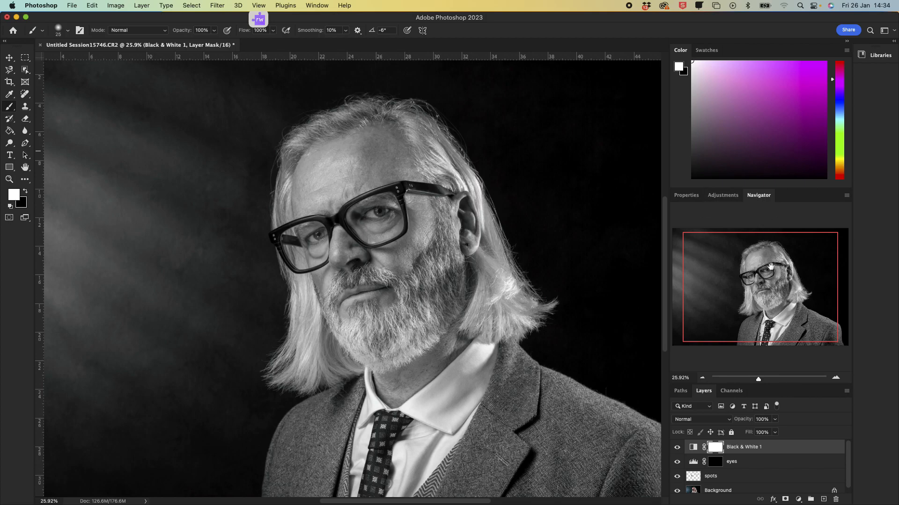
pyautogui.moveTo(759, 378); pyautogui.dragTo(772, 378)
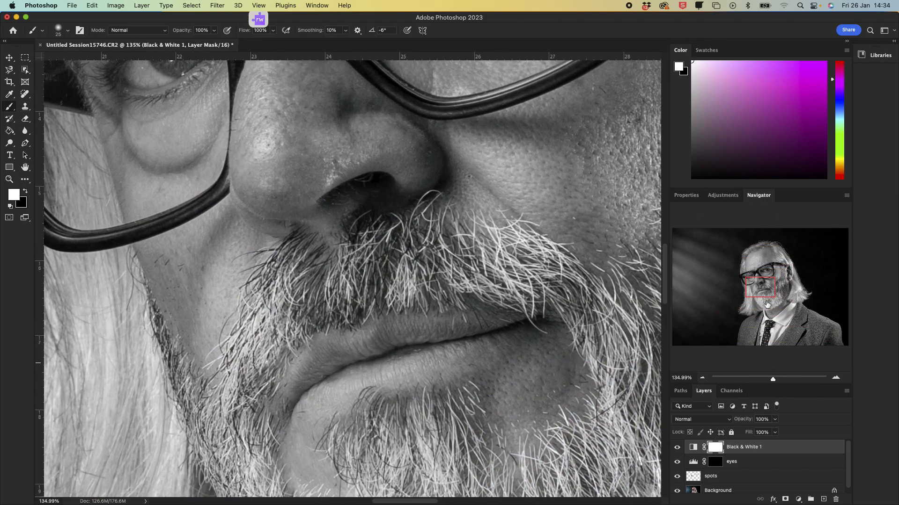
# Step: Set the Black & White Magentas slider to 63, toggling the adjustment layer to compare with the colour image
pyautogui.moveTo(771, 287); pyautogui.dragTo(774, 271)
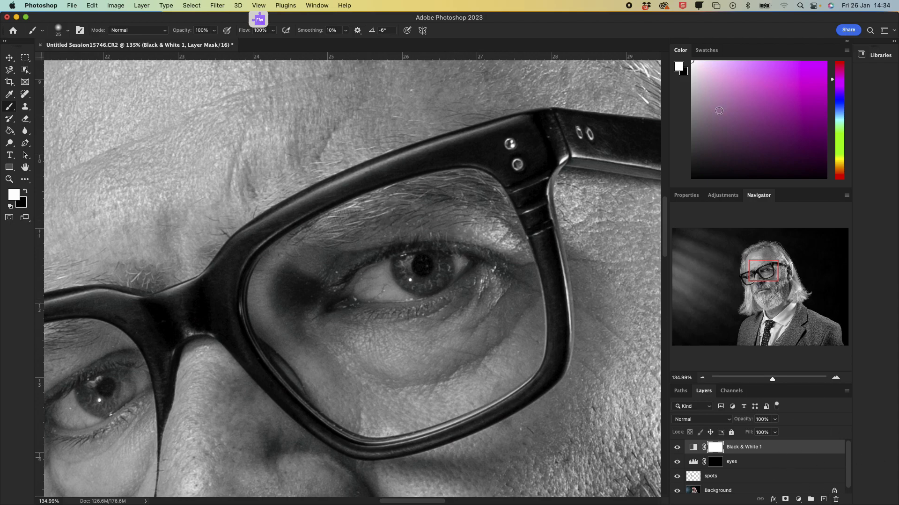
pyautogui.click(687, 196)
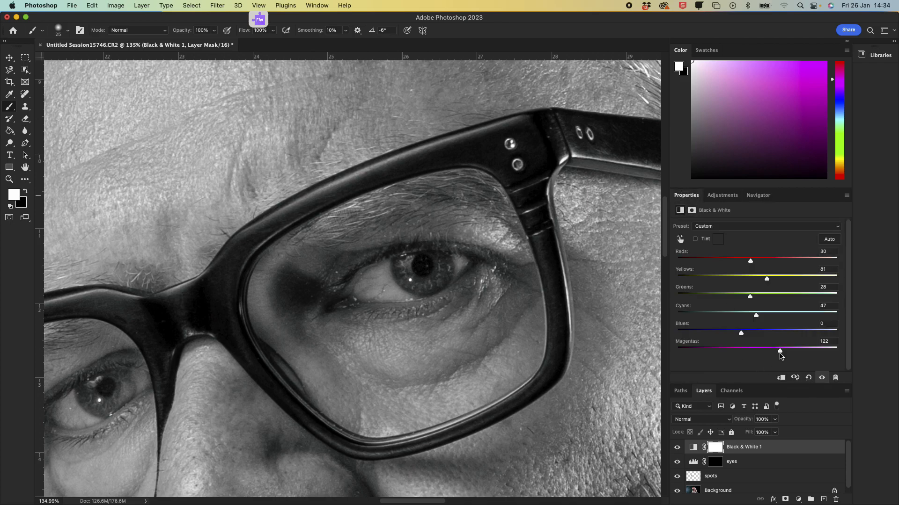
pyautogui.click(831, 349)
pyautogui.moveTo(833, 351); pyautogui.dragTo(746, 354)
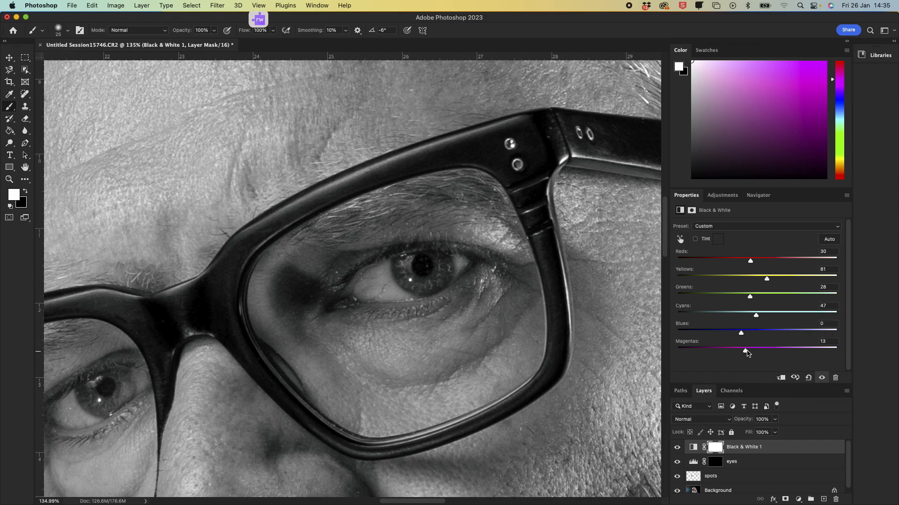
pyautogui.click(678, 448)
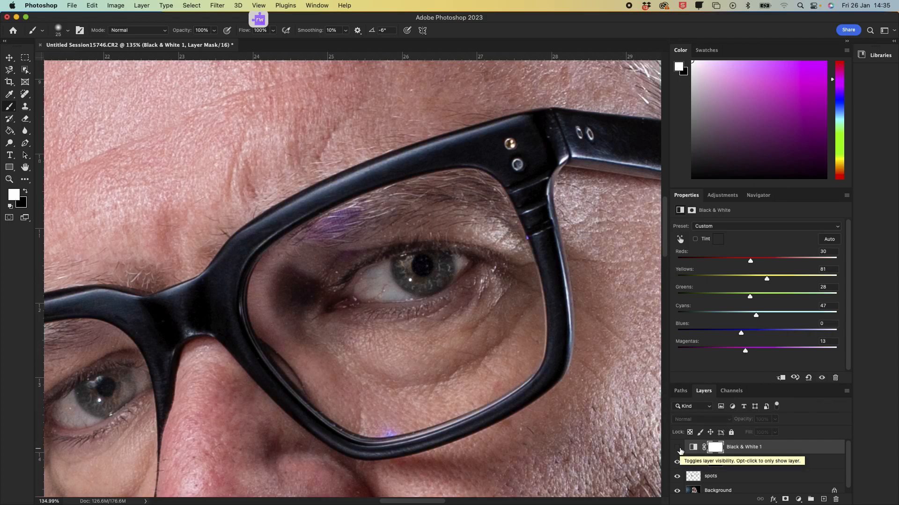
pyautogui.click(677, 449)
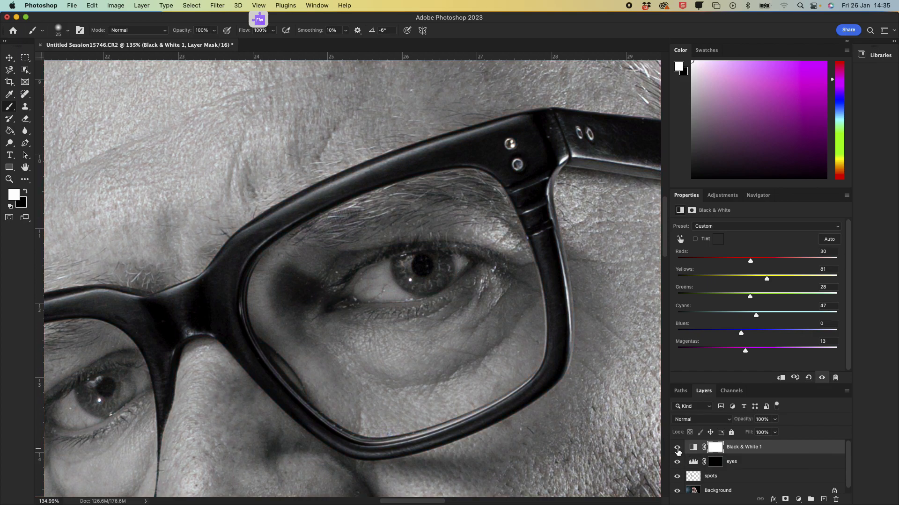
pyautogui.moveTo(747, 353); pyautogui.dragTo(760, 353)
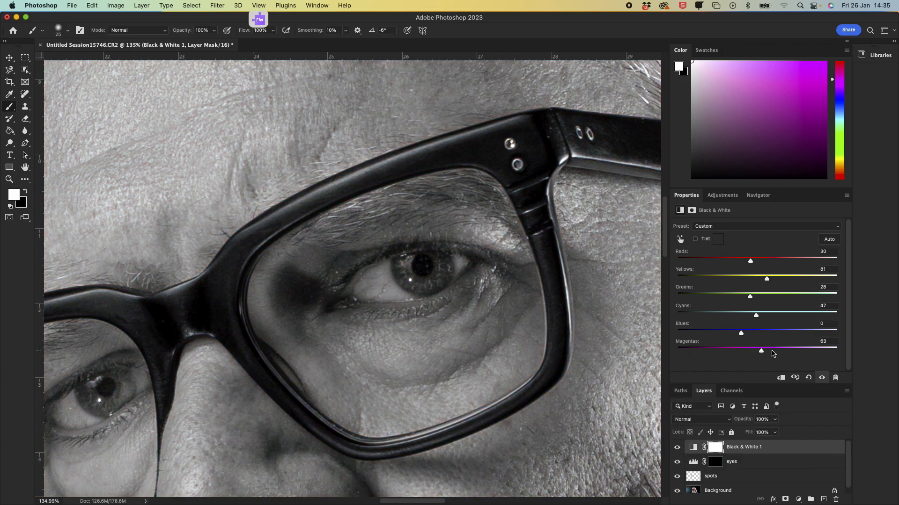
pyautogui.click(762, 352)
pyautogui.click(678, 450)
pyautogui.click(677, 449)
# Step: Zoom between the whole portrait and the eye to review the black-and-white conversion
pyautogui.click(758, 196)
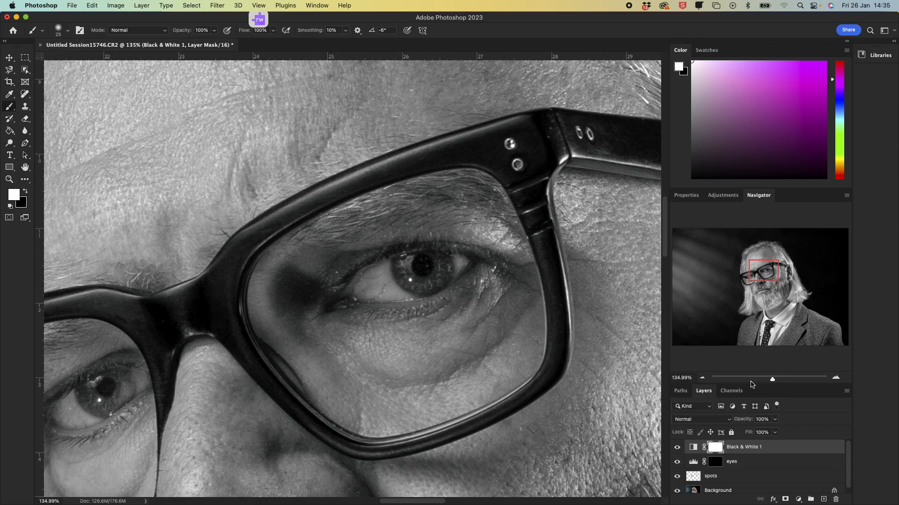
pyautogui.moveTo(773, 381); pyautogui.dragTo(755, 378)
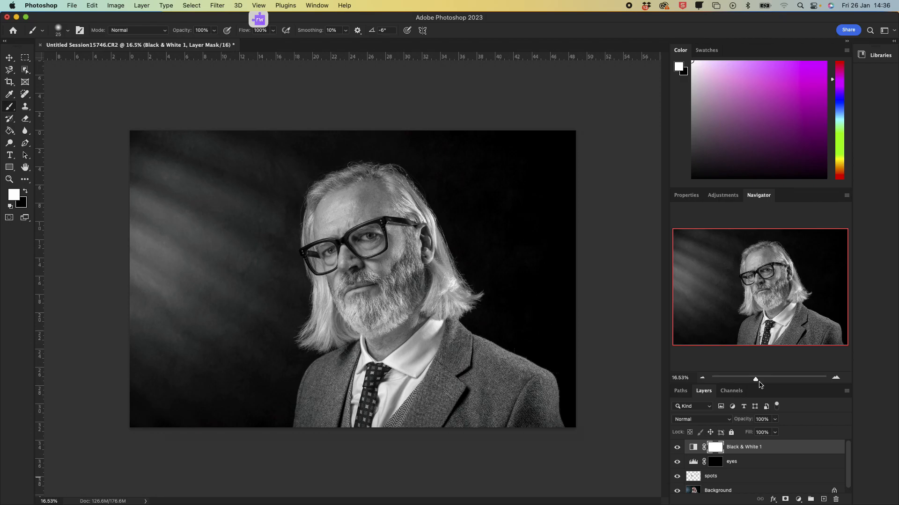
pyautogui.moveTo(760, 381); pyautogui.dragTo(775, 381)
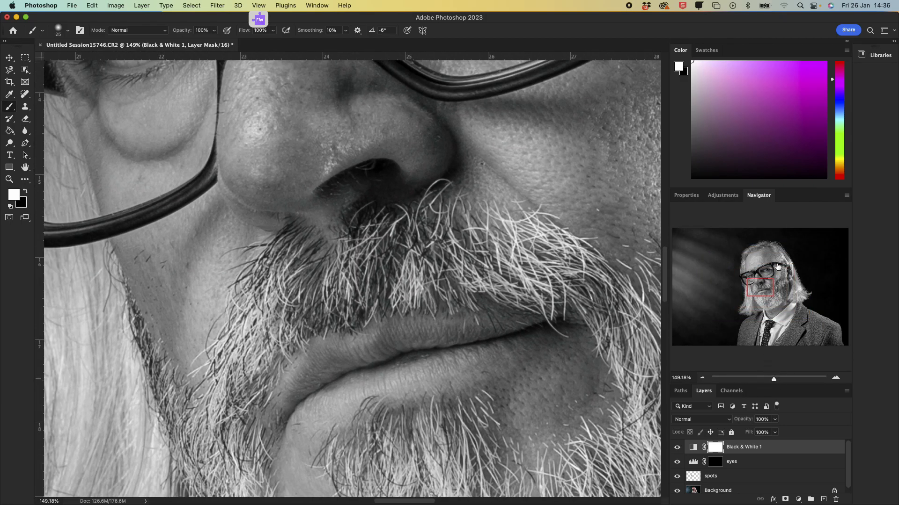
pyautogui.moveTo(762, 288); pyautogui.dragTo(768, 271)
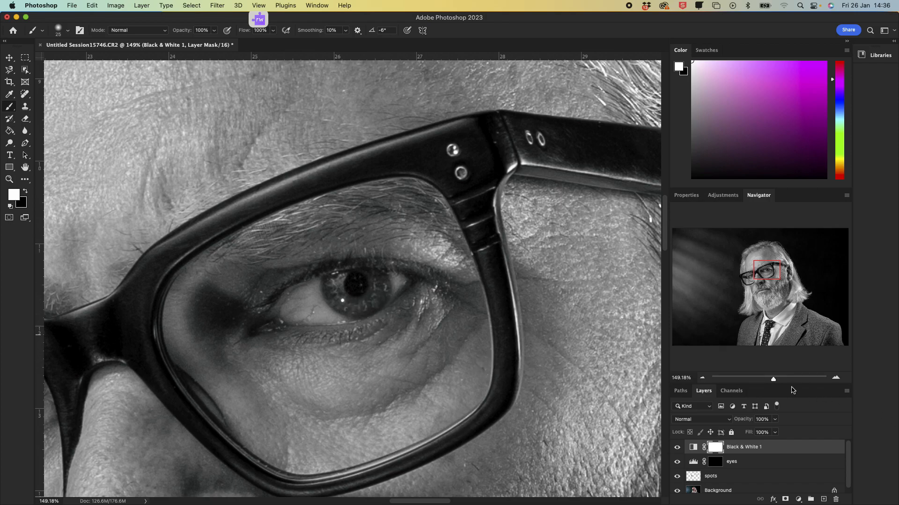
pyautogui.moveTo(773, 378); pyautogui.dragTo(757, 386)
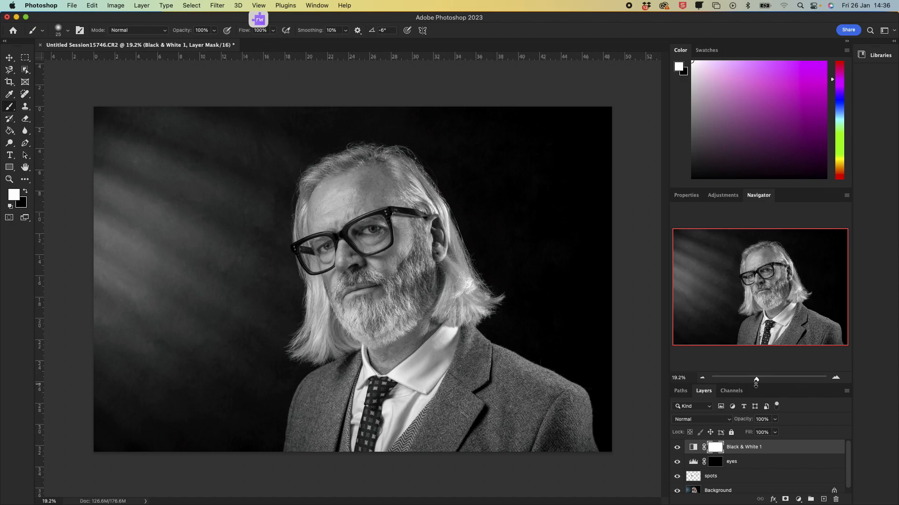
# Step: Create a new empty layer named burn above the Black & White layer
pyautogui.moveTo(819, 504)
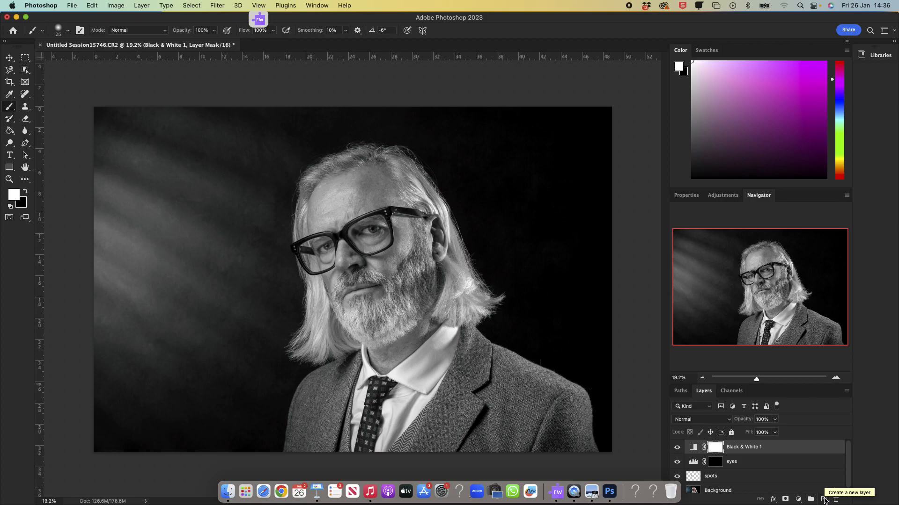
pyautogui.click(824, 501)
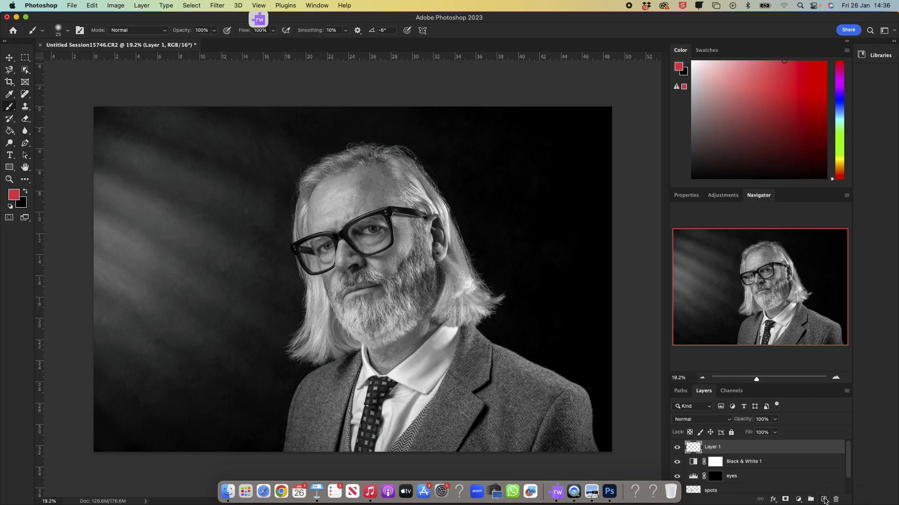
pyautogui.doubleClick(712, 448)
pyautogui.write('burn')
pyautogui.press('Return')
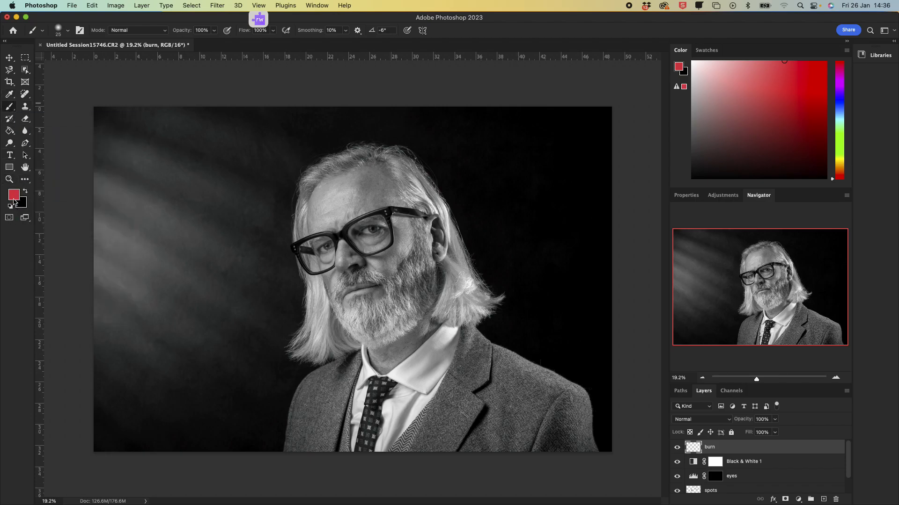
# Step: Set the foreground colour to black
pyautogui.click(26, 193)
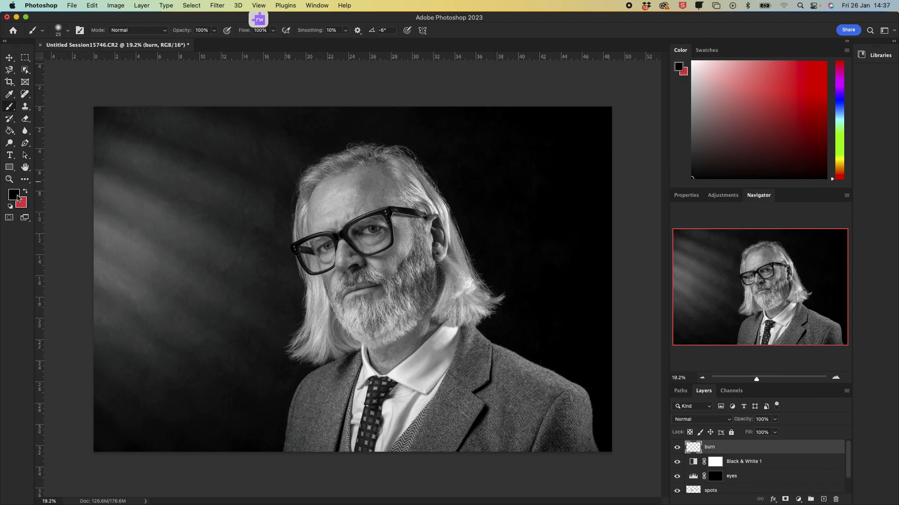
pyautogui.click(15, 197)
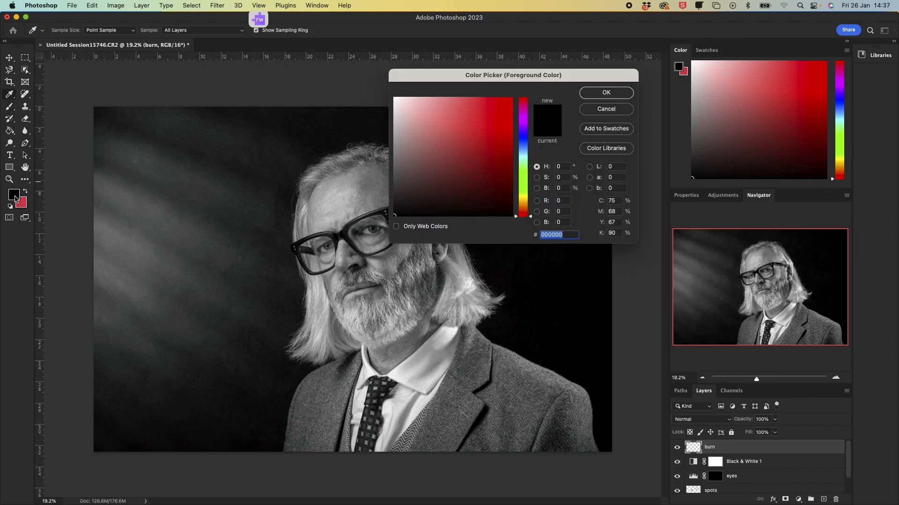
pyautogui.moveTo(391, 224); pyautogui.dragTo(385, 221)
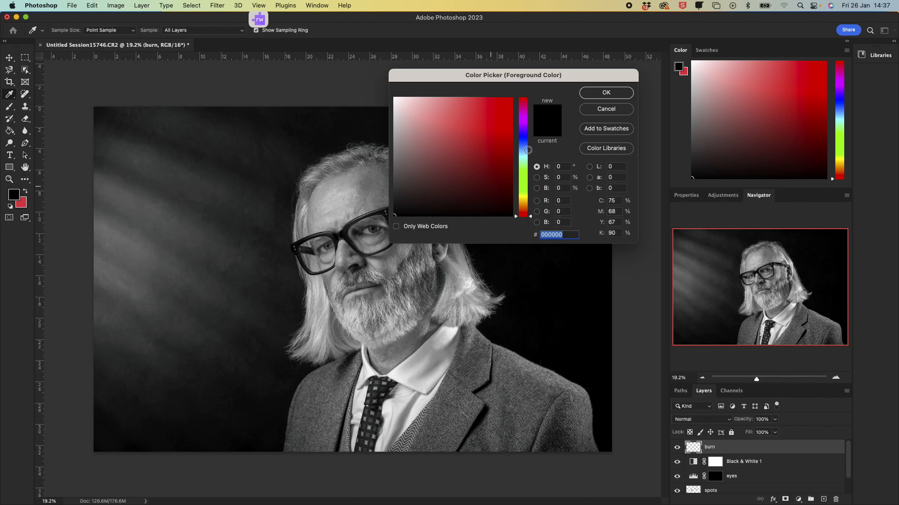
pyautogui.click(605, 93)
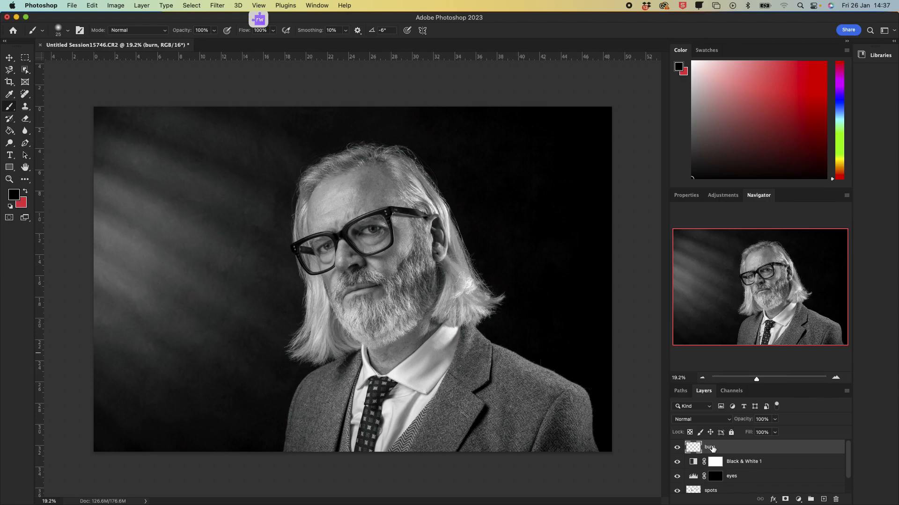
# Step: Set the burn layer's blend mode to Soft Light
pyautogui.click(695, 419)
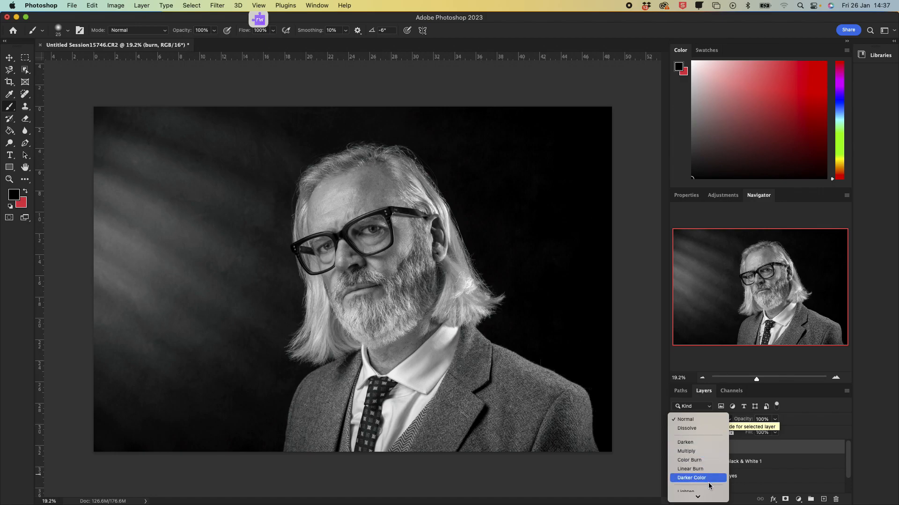
pyautogui.scroll(-2, 704, 465)
pyautogui.scroll(-3, 704, 464)
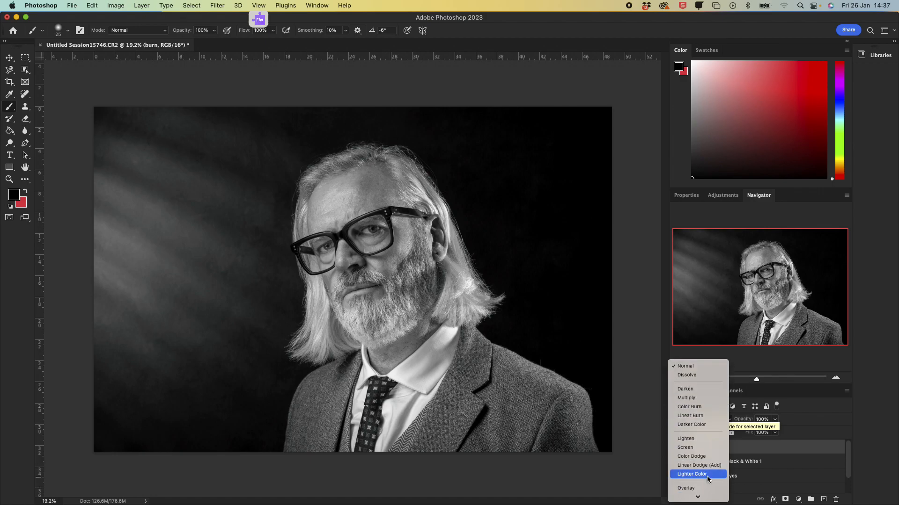
pyautogui.scroll(-5, 716, 423)
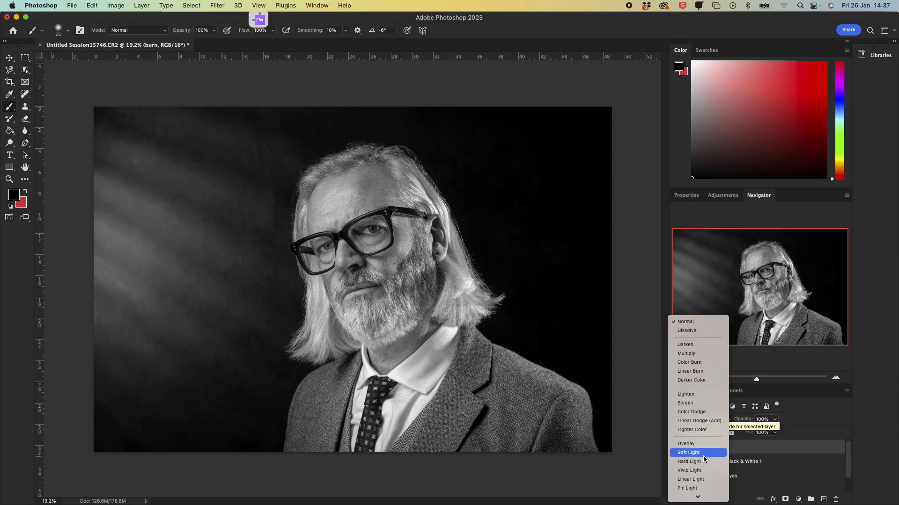
pyautogui.click(703, 454)
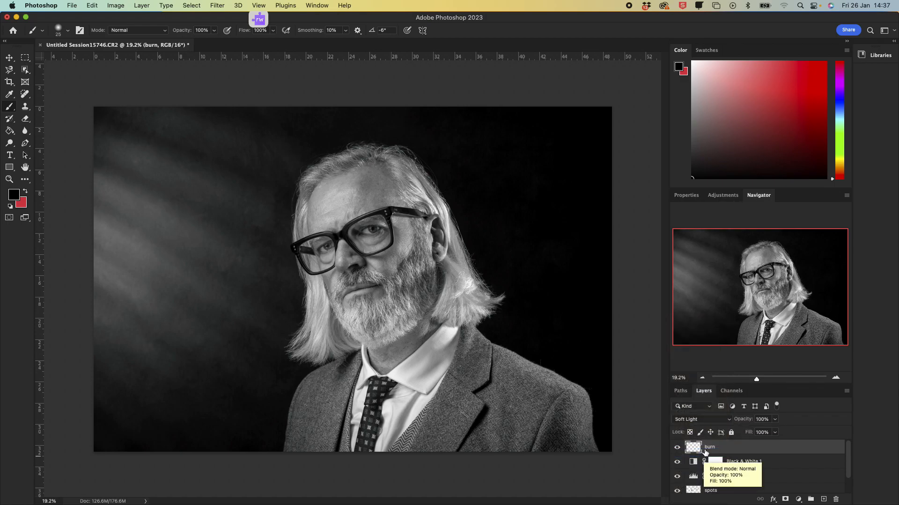
pyautogui.click(698, 420)
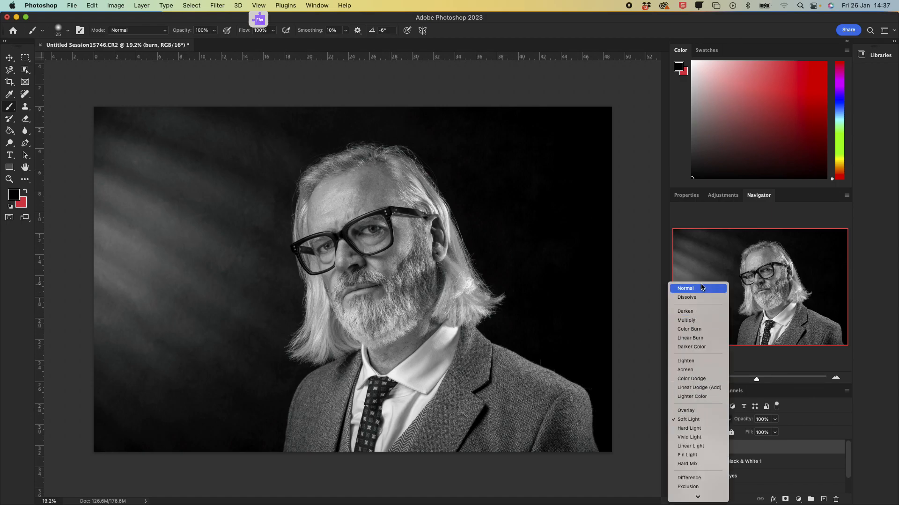
pyautogui.click(712, 420)
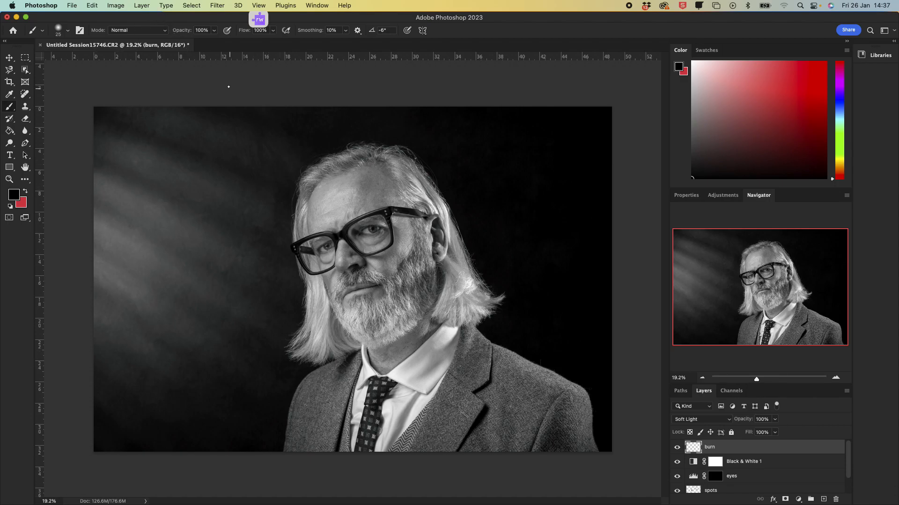
# Step: Set the brush opacity to 7%
pyautogui.click(200, 31)
pyautogui.write('7')
pyautogui.press('Return')
# Step: Zoom in on the nose and burn the sides of the nose and cheek with an enlarged brush on the burn layer
pyautogui.moveTo(757, 379); pyautogui.dragTo(767, 380)
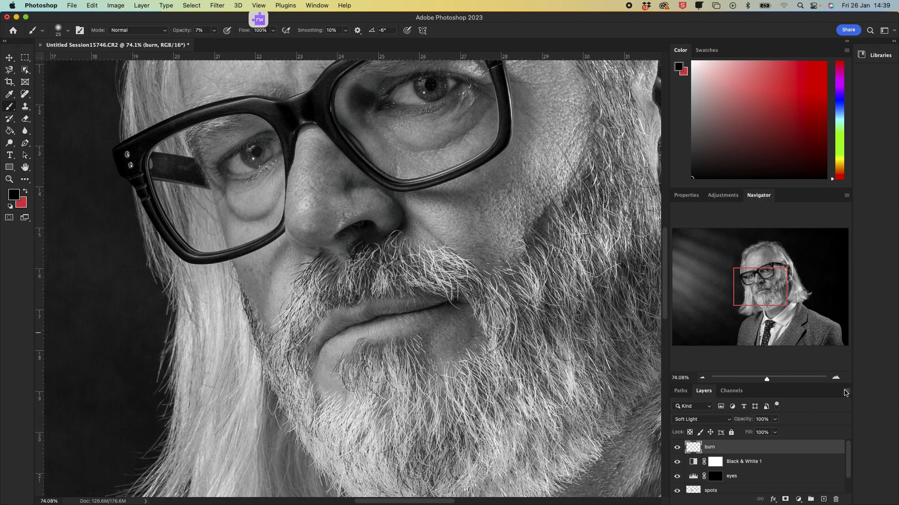
pyautogui.click(772, 379)
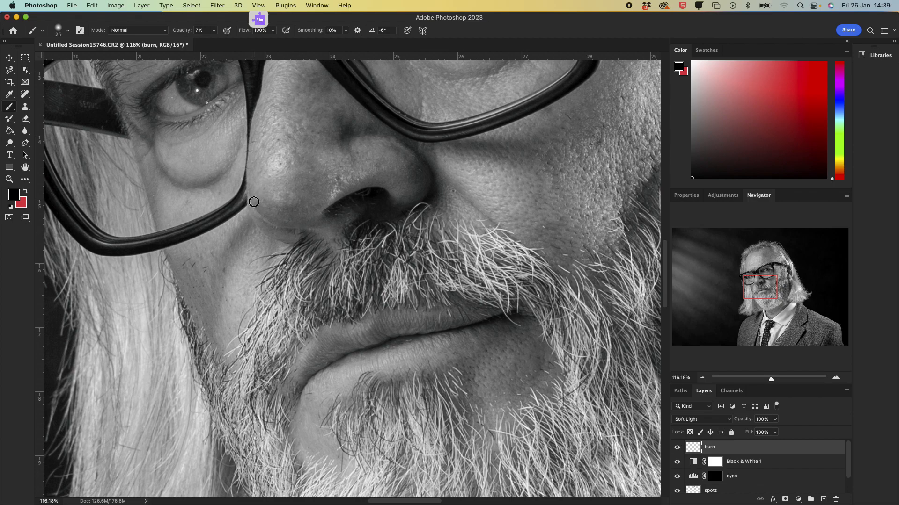
pyautogui.press(']')
pyautogui.moveTo(257, 198); pyautogui.dragTo(298, 225)
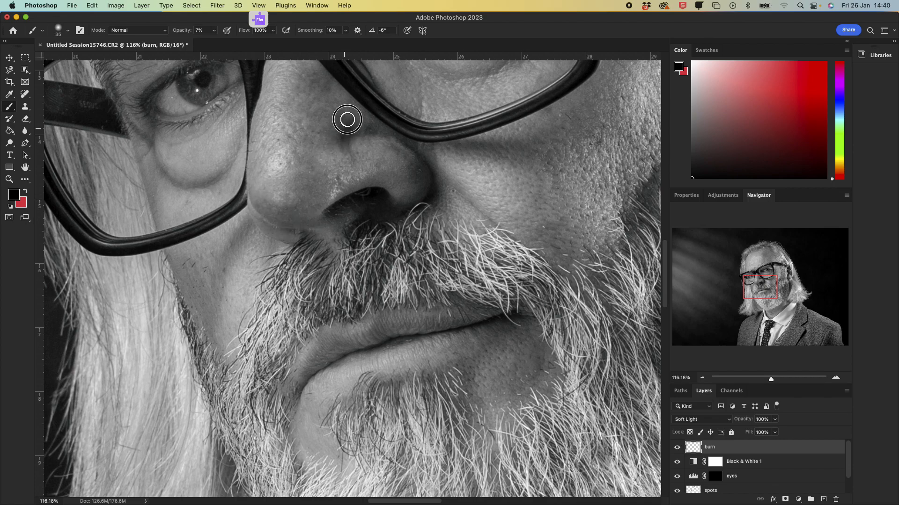
pyautogui.press(']')
pyautogui.press(']')
pyautogui.press(']')
pyautogui.press(']')
pyautogui.moveTo(343, 134)
pyautogui.mouseDown()
pyautogui.moveTo(379, 133)
pyautogui.moveTo(347, 136)
pyautogui.moveTo(378, 124)
pyautogui.moveTo(384, 138)
pyautogui.moveTo(353, 135)
pyautogui.moveTo(398, 135)
pyautogui.mouseUp()
pyautogui.moveTo(402, 147)
pyautogui.mouseDown()
pyautogui.moveTo(413, 159)
pyautogui.moveTo(415, 217)
pyautogui.mouseUp()
pyautogui.moveTo(425, 173)
pyautogui.mouseDown()
pyautogui.moveTo(432, 183)
pyautogui.moveTo(406, 201)
pyautogui.mouseUp()
pyautogui.moveTo(330, 212); pyautogui.dragTo(394, 192)
pyautogui.moveTo(347, 203); pyautogui.dragTo(383, 203)
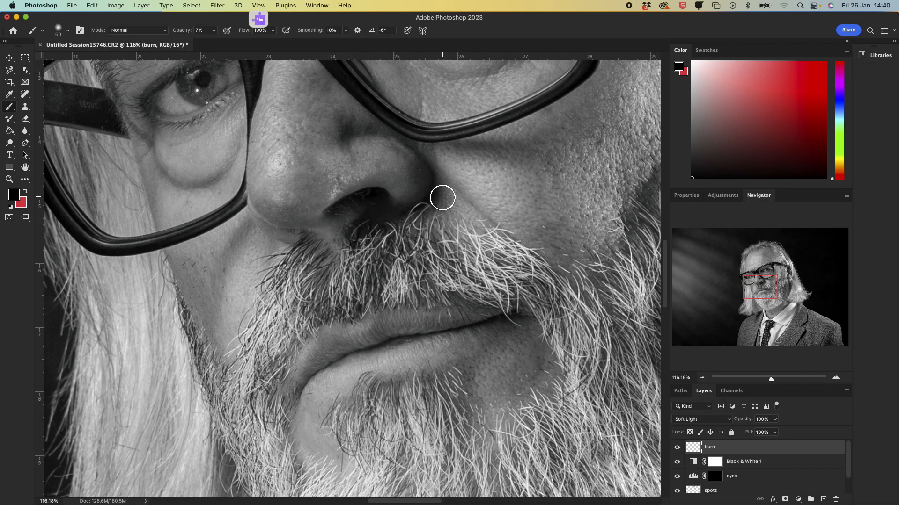
# Step: Burn the shadow beside the nostril with a smaller brush, toggling the burn layer to compare
pyautogui.press('[')
pyautogui.press('[')
pyautogui.press('[')
pyautogui.moveTo(440, 184)
pyautogui.mouseDown()
pyautogui.moveTo(498, 233)
pyautogui.moveTo(474, 198)
pyautogui.moveTo(453, 181)
pyautogui.moveTo(479, 217)
pyautogui.moveTo(443, 185)
pyautogui.moveTo(483, 229)
pyautogui.mouseUp()
pyautogui.click(677, 449)
pyautogui.click(677, 448)
pyautogui.click(677, 449)
pyautogui.click(677, 449)
pyautogui.click(677, 448)
pyautogui.click(677, 449)
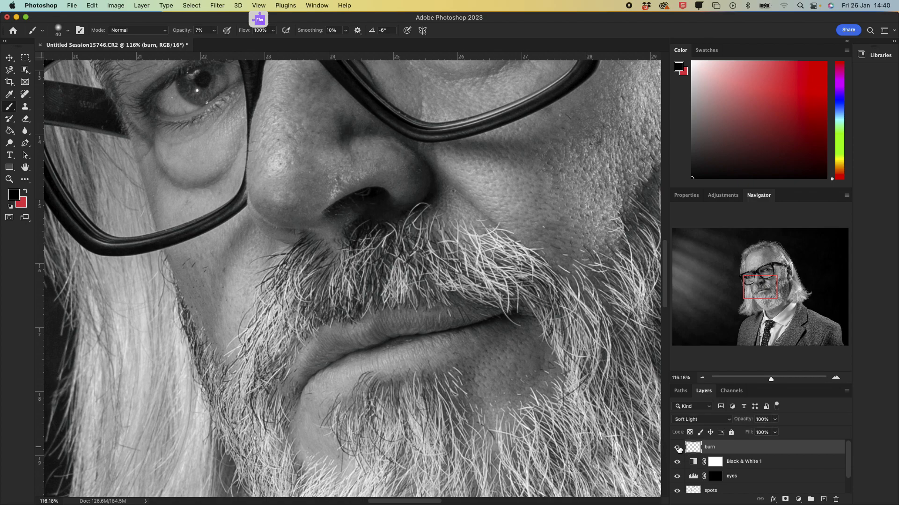
pyautogui.click(677, 449)
# Step: Burn the area below the mouth with long strokes across the beard
pyautogui.moveTo(301, 394)
pyautogui.mouseDown()
pyautogui.moveTo(363, 351)
pyautogui.moveTo(520, 318)
pyautogui.mouseUp()
pyautogui.moveTo(428, 337); pyautogui.dragTo(521, 311)
pyautogui.press(']')
pyautogui.press('[')
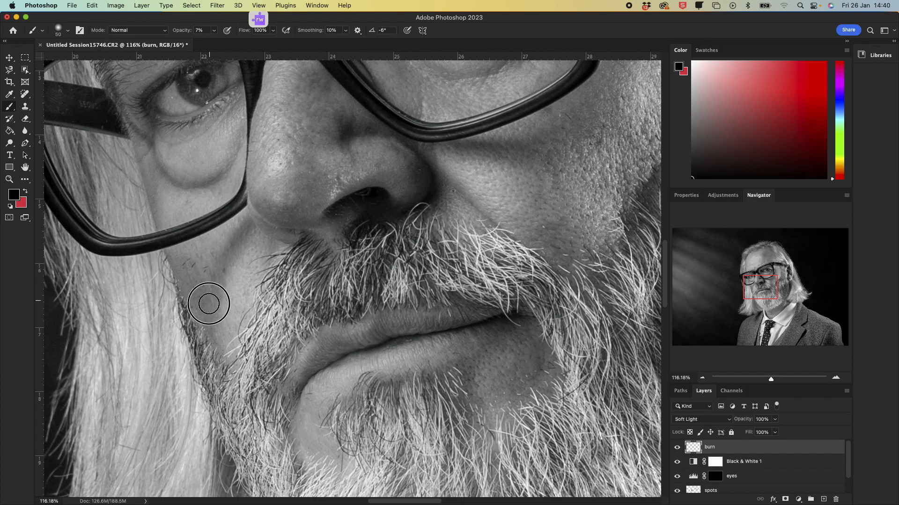
pyautogui.press(']')
pyautogui.press(']')
pyautogui.press(']')
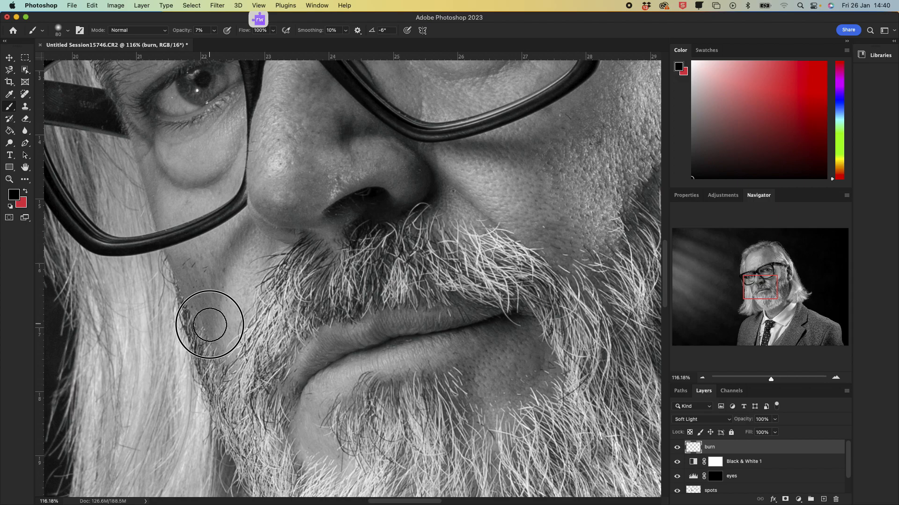
# Step: Burn under the farther eye with a smaller brush, toggling the burn layer to compare
pyautogui.scroll(8, 194, 215)
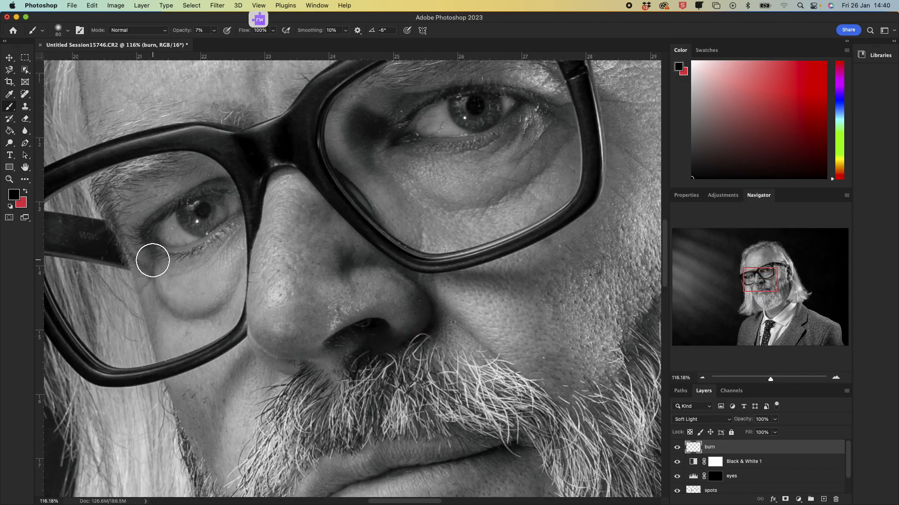
pyautogui.press('[')
pyautogui.press('[')
pyautogui.press('[')
pyautogui.moveTo(149, 267)
pyautogui.mouseDown()
pyautogui.moveTo(154, 289)
pyautogui.moveTo(188, 313)
pyautogui.moveTo(214, 313)
pyautogui.moveTo(238, 272)
pyautogui.moveTo(228, 296)
pyautogui.moveTo(169, 311)
pyautogui.moveTo(147, 270)
pyautogui.mouseUp()
pyautogui.click(676, 450)
pyautogui.click(677, 450)
pyautogui.click(677, 450)
pyautogui.click(676, 450)
pyautogui.click(676, 450)
pyautogui.click(677, 450)
# Step: Resize the brush and burn the shadow under the nearer eye
pyautogui.press(']')
pyautogui.press(']')
pyautogui.press(']')
pyautogui.press(']')
pyautogui.press(']')
pyautogui.press(']')
pyautogui.press('[')
pyautogui.press('[')
pyautogui.press('[')
pyautogui.press('[')
pyautogui.press('[')
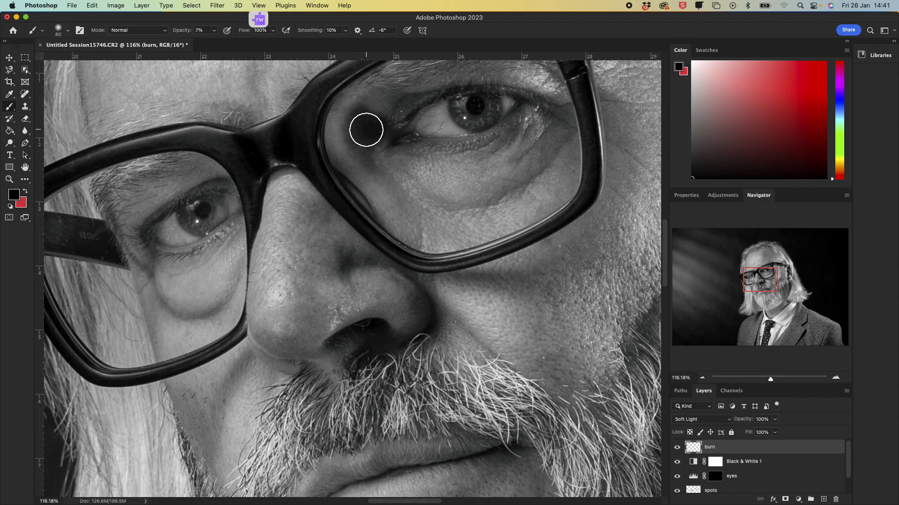
pyautogui.moveTo(368, 146)
pyautogui.mouseDown()
pyautogui.moveTo(382, 171)
pyautogui.moveTo(358, 121)
pyautogui.moveTo(400, 142)
pyautogui.mouseUp()
pyautogui.scroll(-3, 190, 195)
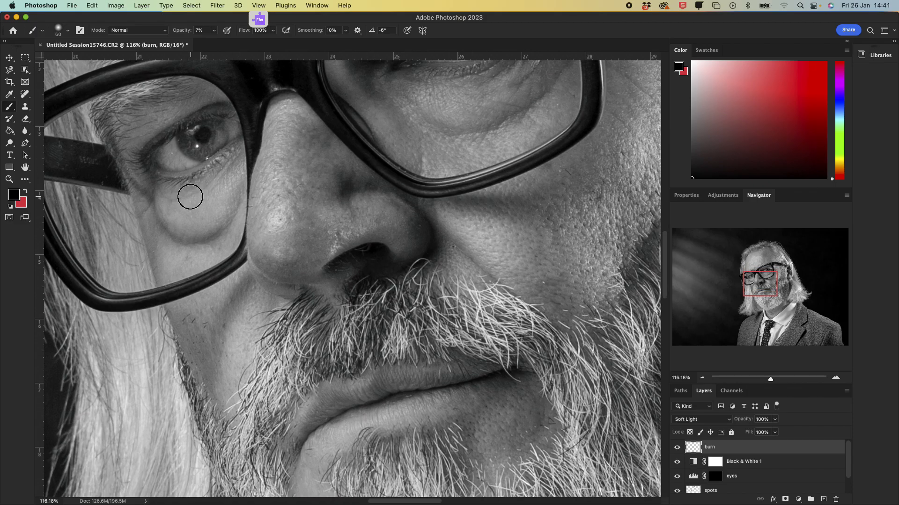
pyautogui.scroll(5, 177, 166)
pyautogui.scroll(10, 178, 166)
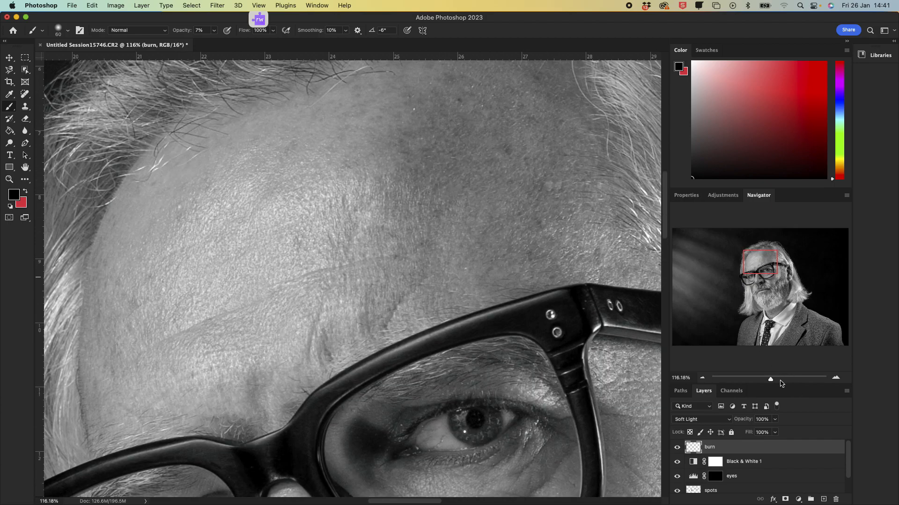
pyautogui.moveTo(768, 378); pyautogui.dragTo(767, 380)
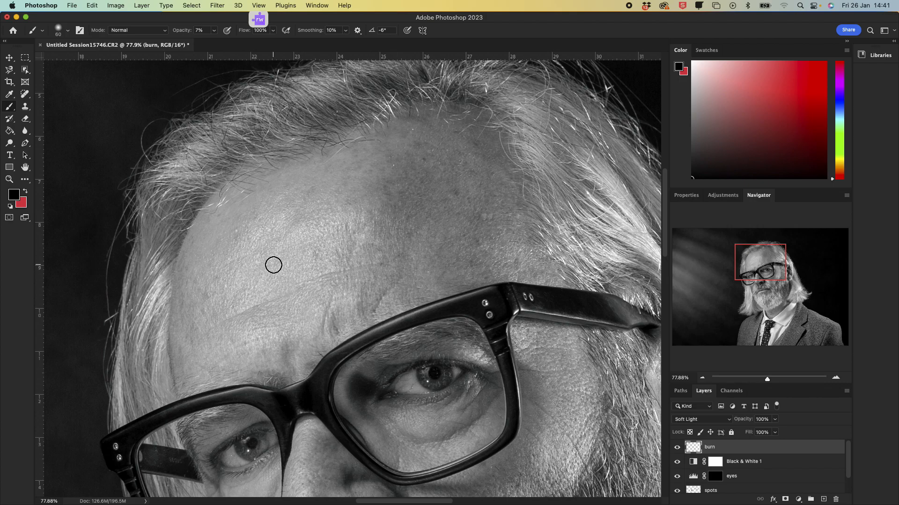
# Step: Resize the brush and burn a darker area across the forehead and above the temple
pyautogui.press(']')
pyautogui.press(']')
pyautogui.press(']')
pyautogui.press(']')
pyautogui.press(']')
pyautogui.press(']')
pyautogui.press(']')
pyautogui.press(']')
pyautogui.press(']')
pyautogui.press(']')
pyautogui.press(']')
pyautogui.press(']')
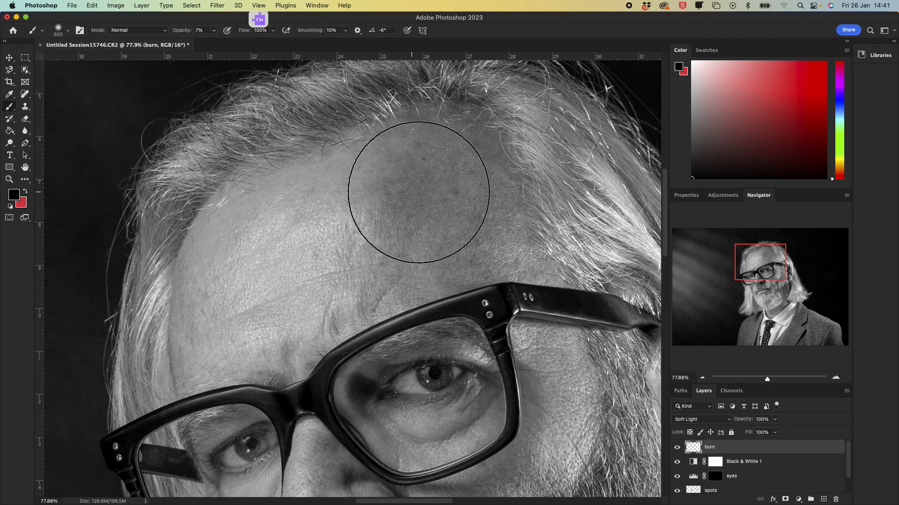
pyautogui.press('[')
pyautogui.press('[')
pyautogui.press('[')
pyautogui.moveTo(422, 190)
pyautogui.mouseDown()
pyautogui.moveTo(411, 265)
pyautogui.moveTo(475, 246)
pyautogui.moveTo(486, 204)
pyautogui.moveTo(452, 145)
pyautogui.moveTo(413, 202)
pyautogui.moveTo(411, 189)
pyautogui.moveTo(399, 265)
pyautogui.mouseUp()
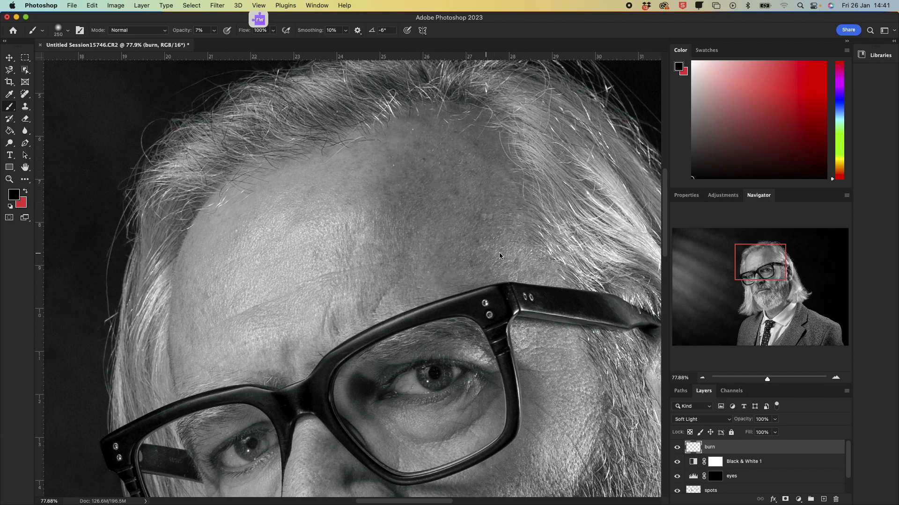
pyautogui.moveTo(507, 253); pyautogui.dragTo(519, 276)
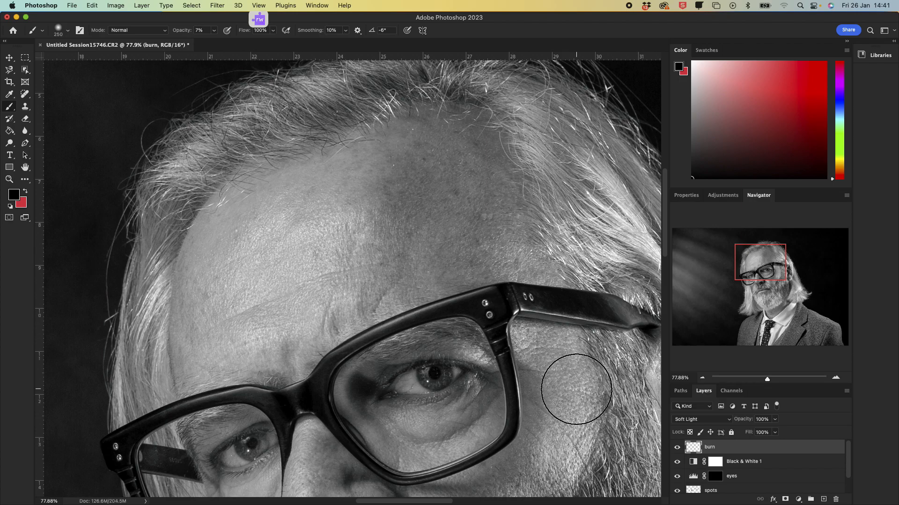
# Step: Zoom out and burn along the top of the head with a smaller brush, toggling the burn layer to compare
pyautogui.press('[')
pyautogui.press('[')
pyautogui.press('[')
pyautogui.press('[')
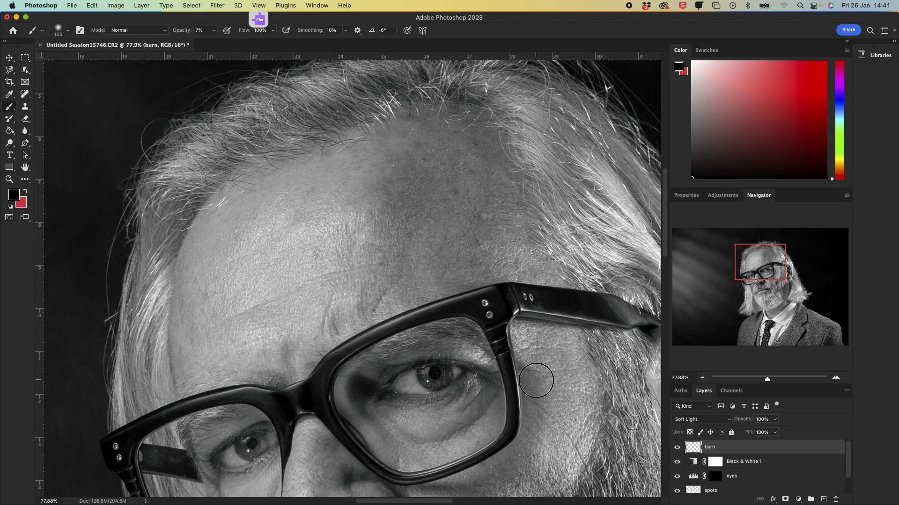
pyautogui.moveTo(768, 380); pyautogui.dragTo(762, 380)
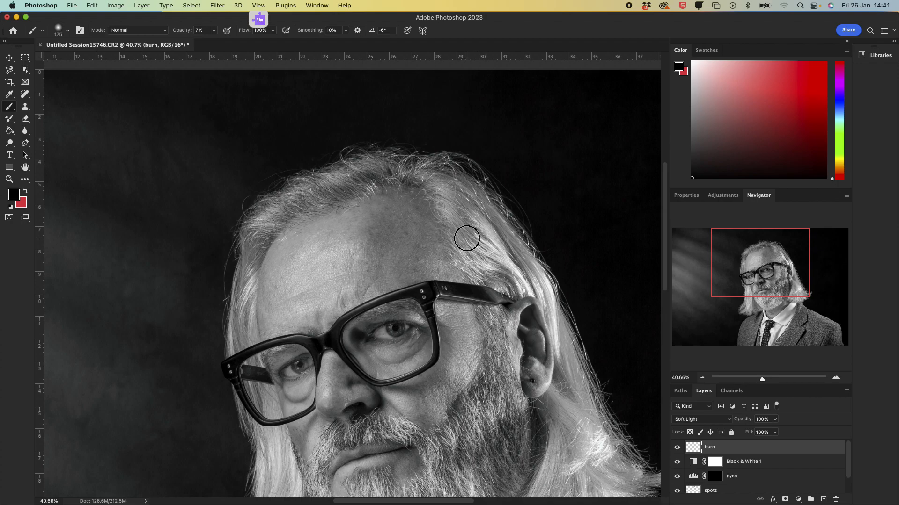
pyautogui.press(']')
pyautogui.press(']')
pyautogui.press(']')
pyautogui.press(']')
pyautogui.press('[')
pyautogui.press('[')
pyautogui.press('[')
pyautogui.moveTo(321, 199); pyautogui.dragTo(380, 173)
pyautogui.moveTo(388, 173); pyautogui.dragTo(400, 173)
pyautogui.moveTo(247, 257)
pyautogui.mouseDown()
pyautogui.moveTo(266, 248)
pyautogui.moveTo(255, 240)
pyautogui.mouseUp()
pyautogui.click(677, 448)
pyautogui.click(676, 448)
pyautogui.click(676, 448)
pyautogui.click(677, 448)
# Step: Zoom out to the whole image, enlarge the brush to about 400, and burn the light background on the left with broad strokes
pyautogui.moveTo(761, 382); pyautogui.dragTo(757, 380)
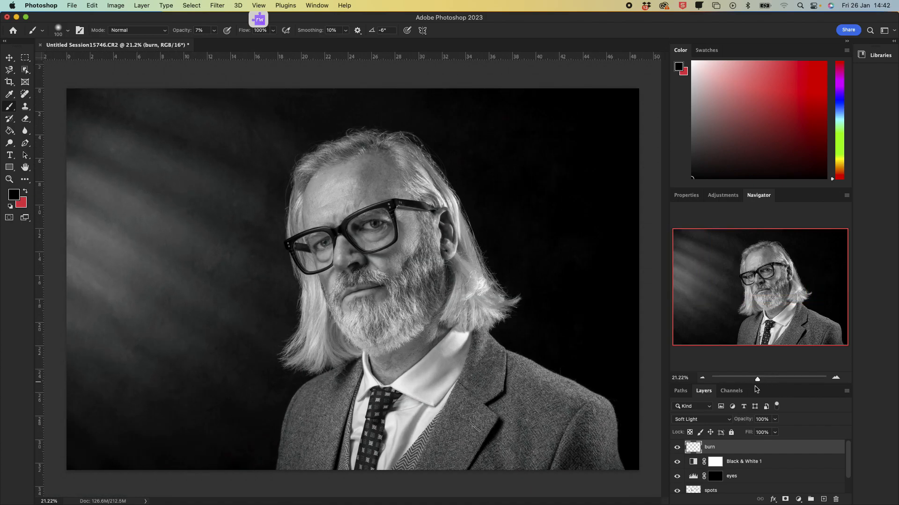
pyautogui.click(677, 448)
pyautogui.click(677, 448)
pyautogui.press(']')
pyautogui.moveTo(420, 253); pyautogui.dragTo(437, 263)
pyautogui.press(']')
pyautogui.press(']')
pyautogui.press(']')
pyautogui.press('[')
pyautogui.press('[')
pyautogui.press(']')
pyautogui.press(']')
pyautogui.click(193, 267)
pyautogui.moveTo(193, 267); pyautogui.dragTo(75, 202)
pyautogui.press(']')
pyautogui.press(']')
pyautogui.moveTo(83, 207); pyautogui.dragTo(227, 289)
pyautogui.moveTo(93, 152)
pyautogui.mouseDown()
pyautogui.moveTo(192, 184)
pyautogui.moveTo(248, 219)
pyautogui.mouseUp()
pyautogui.moveTo(90, 159); pyautogui.dragTo(276, 268)
pyautogui.moveTo(89, 115); pyautogui.dragTo(221, 159)
pyautogui.moveTo(107, 271); pyautogui.dragTo(244, 357)
pyautogui.moveTo(136, 344); pyautogui.dragTo(168, 372)
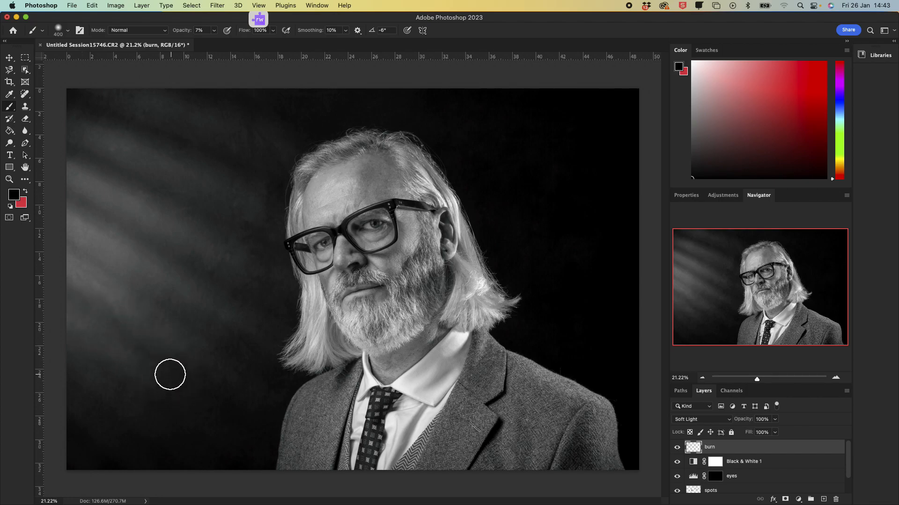
# Step: Toggle the burn layer's visibility repeatedly to compare the image before and after burning
pyautogui.click(677, 448)
pyautogui.click(682, 449)
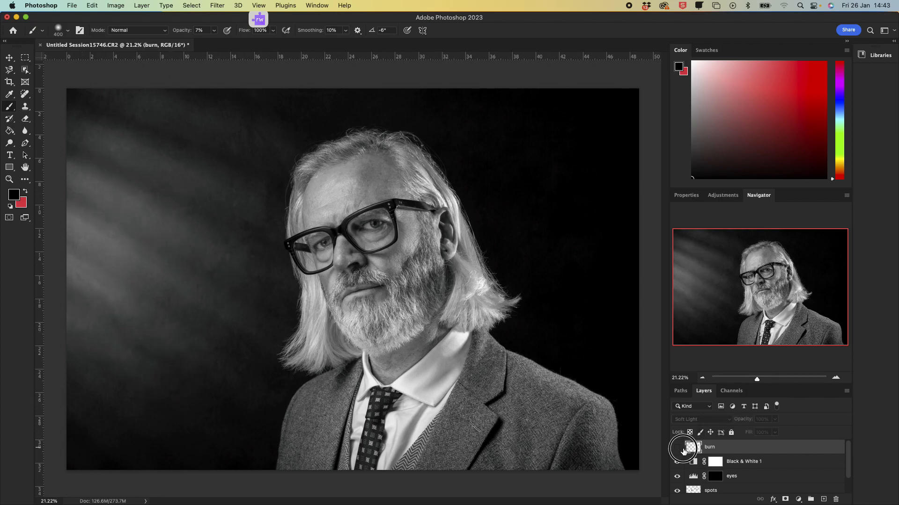
pyautogui.click(682, 450)
pyautogui.click(676, 448)
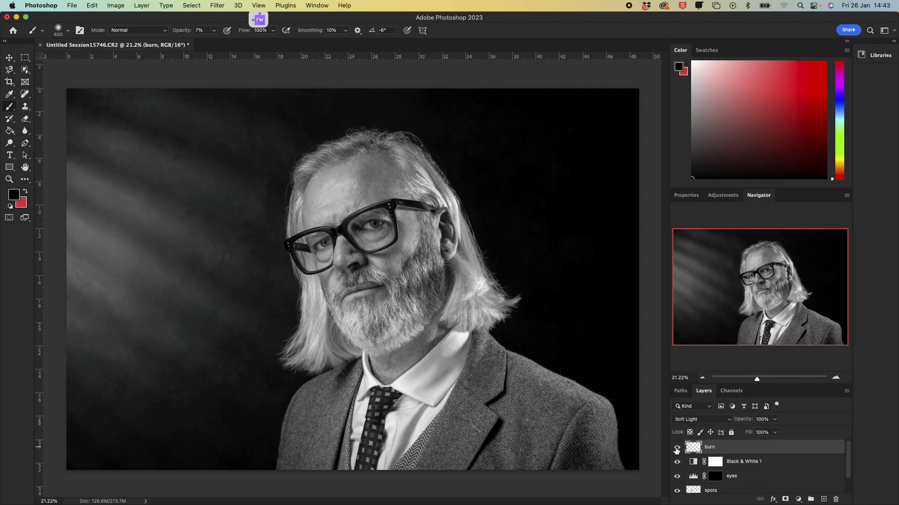
pyautogui.click(677, 448)
pyautogui.click(677, 449)
pyautogui.click(677, 449)
pyautogui.click(677, 449)
# Step: Create a new empty layer above the burn layer and name it dod
pyautogui.click(824, 500)
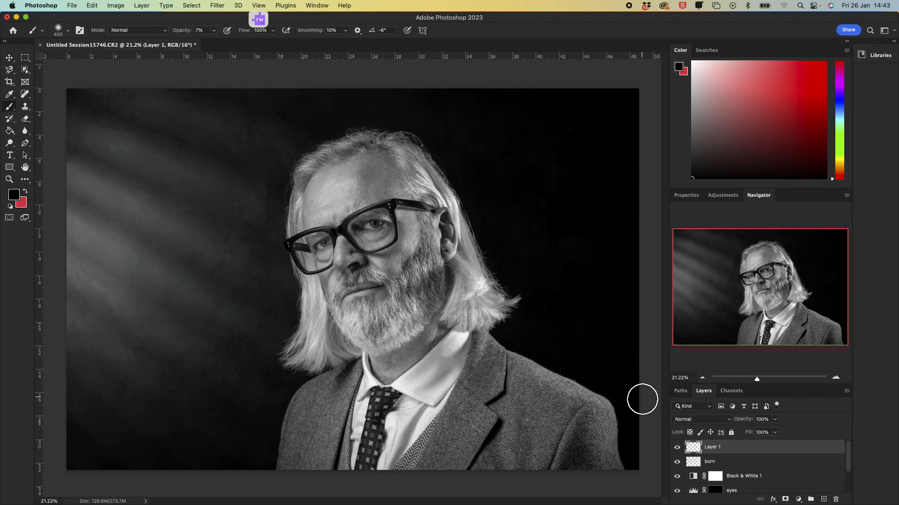
pyautogui.doubleClick(718, 448)
pyautogui.write('dod')
pyautogui.press('Return')
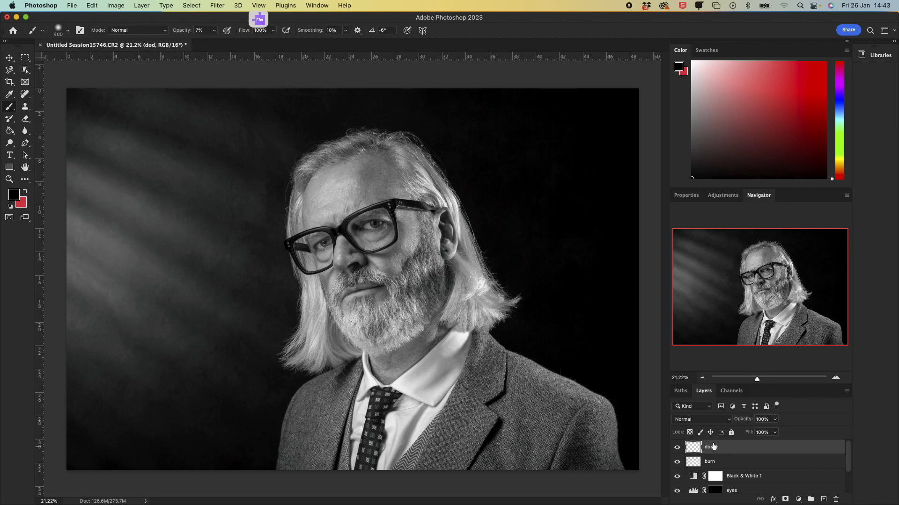
# Step: Set the dod layer's blend mode to Soft Light
pyautogui.click(701, 420)
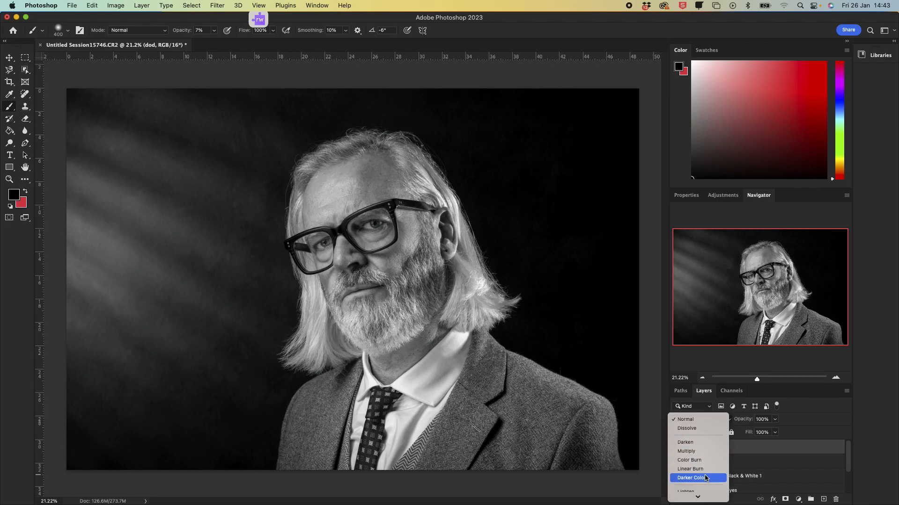
pyautogui.scroll(-5, 709, 461)
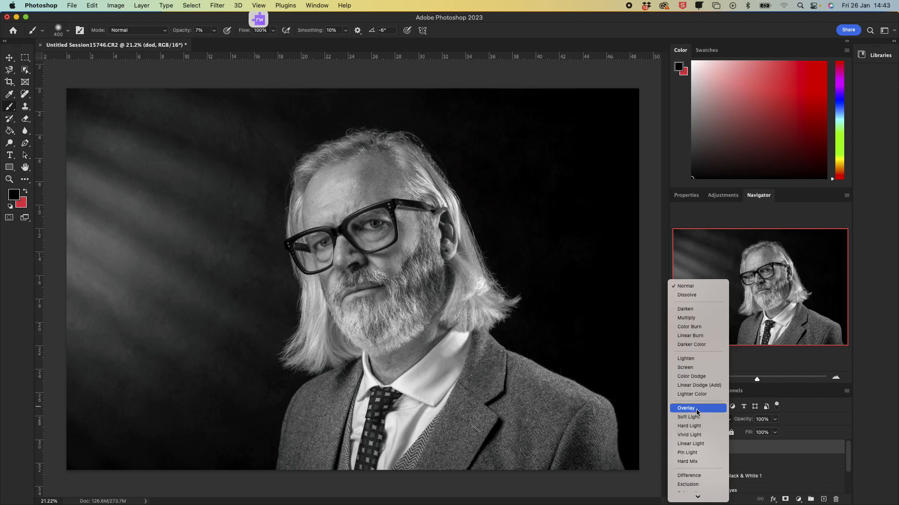
pyautogui.click(700, 418)
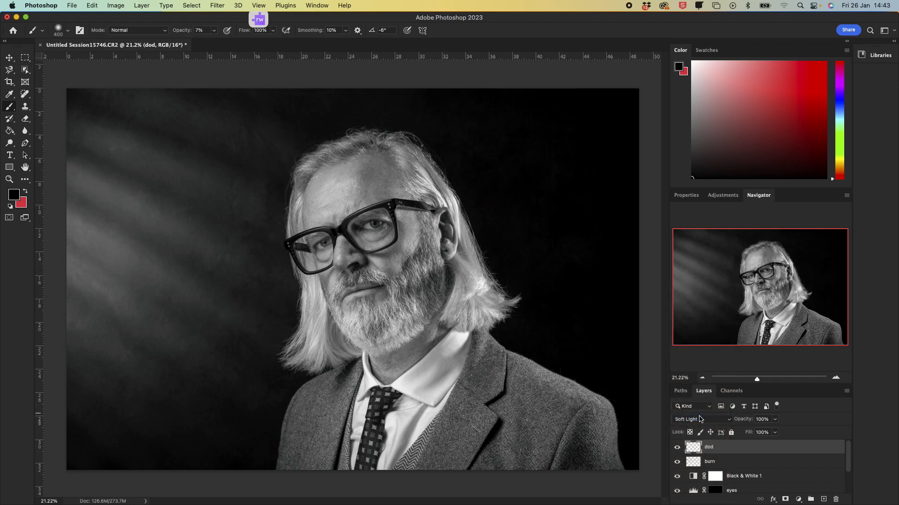
# Step: Set the foreground colour to pure white ffffff and return to the Brush tool
pyautogui.click(26, 196)
pyautogui.click(13, 194)
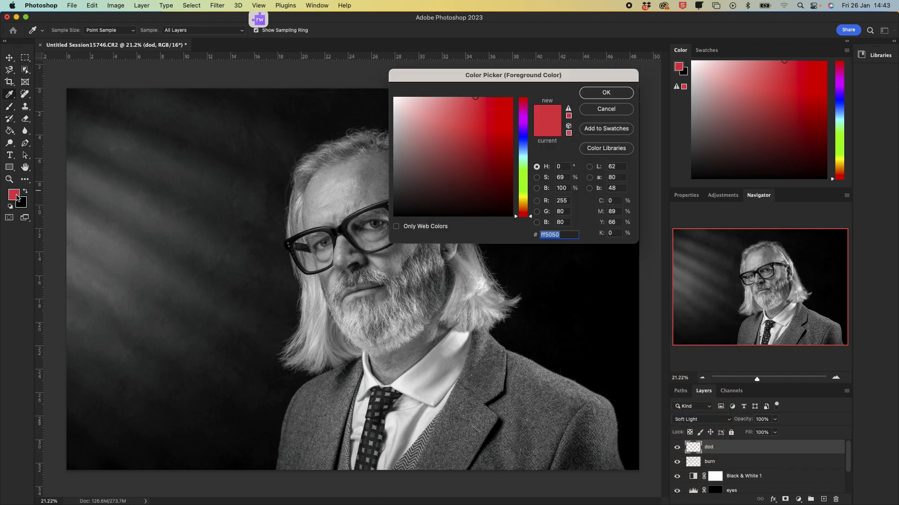
pyautogui.moveTo(442, 147); pyautogui.dragTo(394, 98)
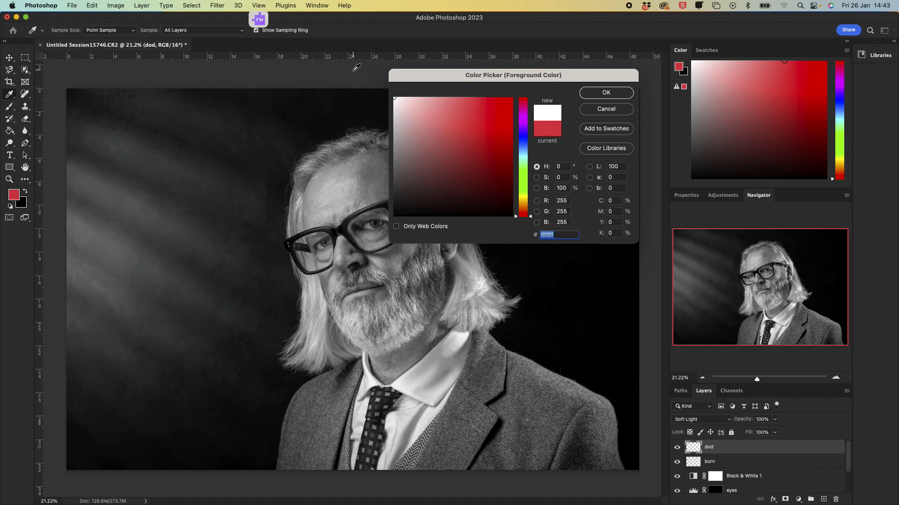
pyautogui.click(603, 92)
pyautogui.press('b')
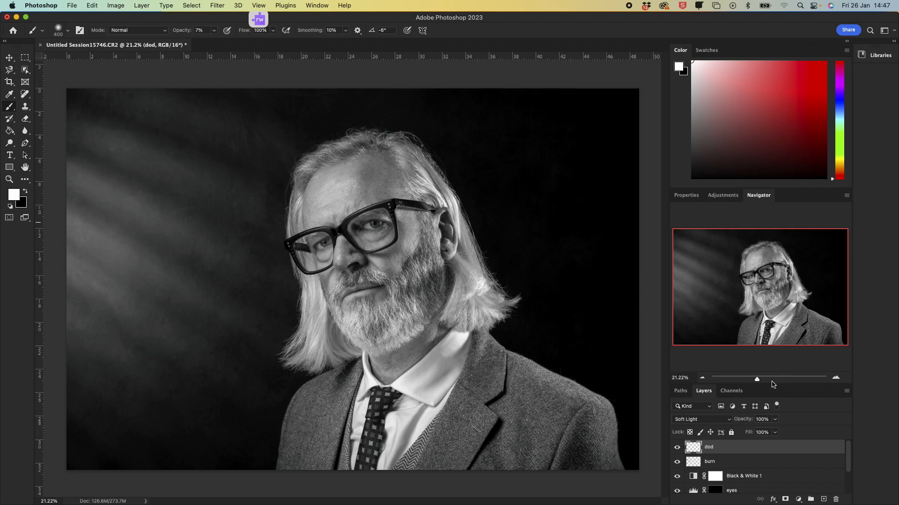
# Step: Zoom in to the temple and dodge the skin below the glasses arm with small brush strokes
pyautogui.moveTo(761, 382); pyautogui.dragTo(777, 378)
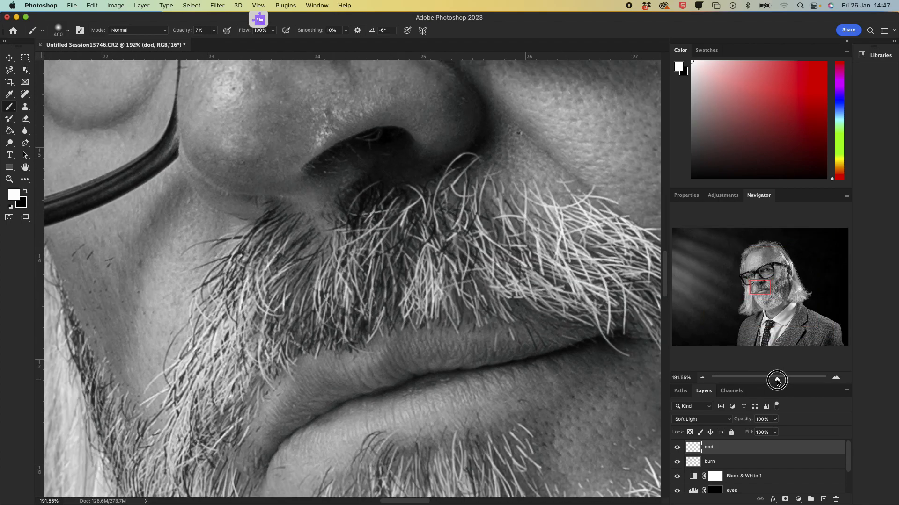
pyautogui.moveTo(758, 278); pyautogui.dragTo(778, 270)
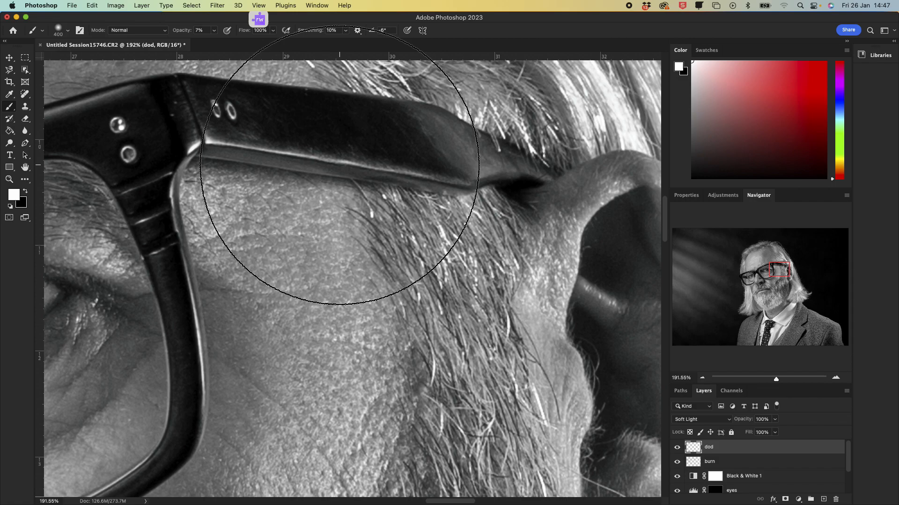
pyautogui.press('[')
pyautogui.press('[')
pyautogui.press('[')
pyautogui.press('[')
pyautogui.press('[')
pyautogui.press('[')
pyautogui.press('[')
pyautogui.press('[')
pyautogui.press('[')
pyautogui.press('[')
pyautogui.press('[')
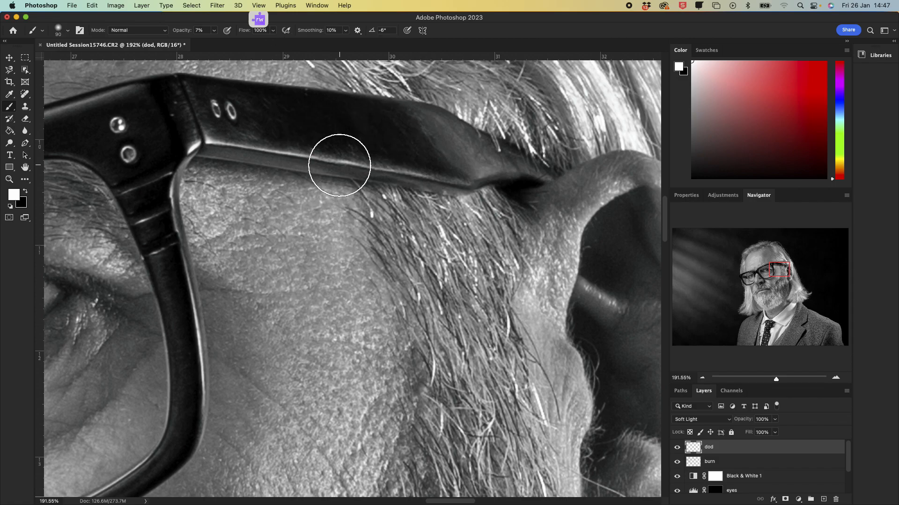
pyautogui.press('[')
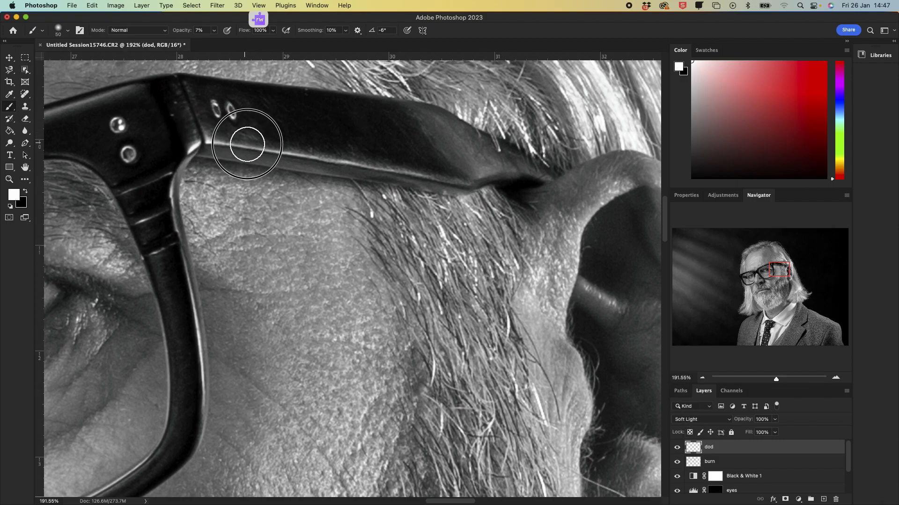
pyautogui.press('[')
pyautogui.press('[')
pyautogui.press('[')
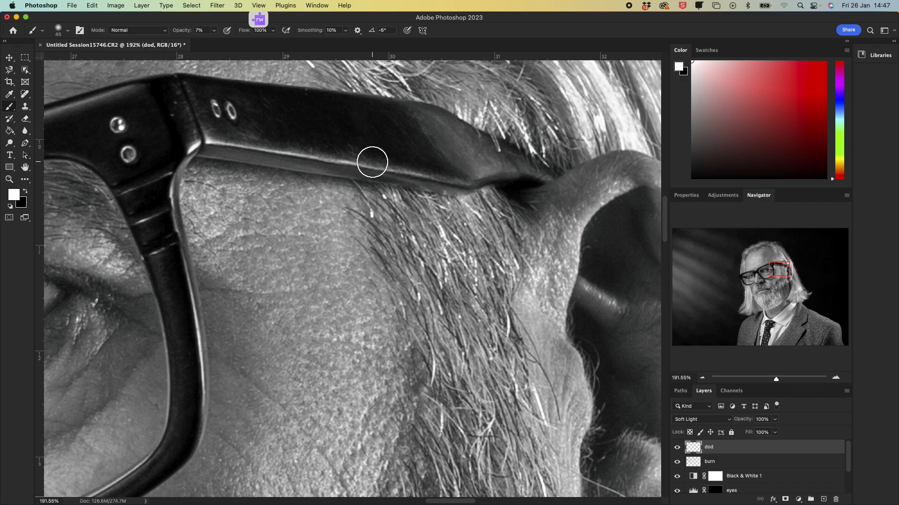
pyautogui.moveTo(207, 142)
pyautogui.mouseDown()
pyautogui.moveTo(381, 159)
pyautogui.moveTo(446, 181)
pyautogui.mouseUp()
pyautogui.press(']')
pyautogui.press(']')
pyautogui.press(']')
pyautogui.moveTo(447, 137)
pyautogui.mouseDown()
pyautogui.moveTo(507, 163)
pyautogui.moveTo(494, 165)
pyautogui.moveTo(528, 169)
pyautogui.mouseUp()
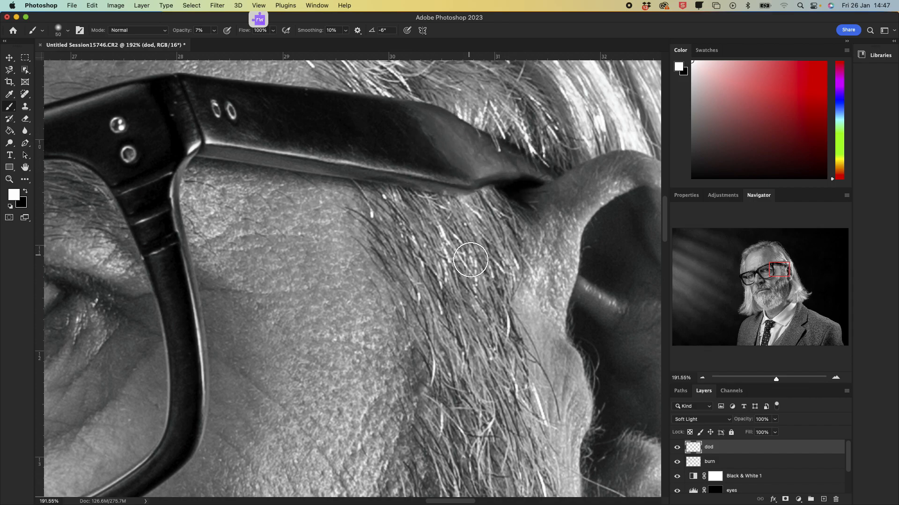
pyautogui.moveTo(592, 293)
pyautogui.mouseDown()
pyautogui.moveTo(577, 279)
pyautogui.moveTo(599, 304)
pyautogui.moveTo(564, 295)
pyautogui.moveTo(589, 216)
pyautogui.moveTo(625, 185)
pyautogui.moveTo(557, 260)
pyautogui.moveTo(618, 178)
pyautogui.moveTo(554, 269)
pyautogui.moveTo(541, 361)
pyautogui.mouseUp()
# Step: Move to the nearer eye and dodge the eye white and its outer corner with a small brush
pyautogui.moveTo(785, 270); pyautogui.dragTo(770, 271)
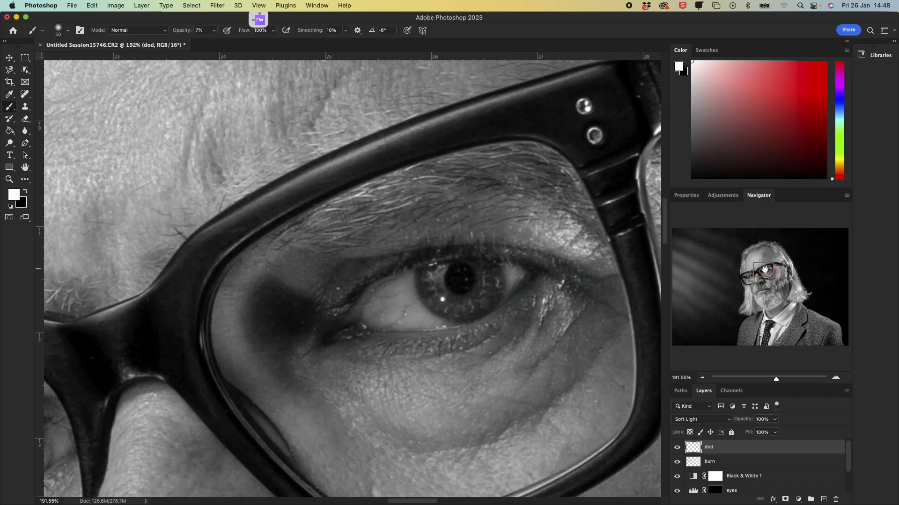
pyautogui.press('[')
pyautogui.press('[')
pyautogui.click(435, 288)
pyautogui.click(435, 287)
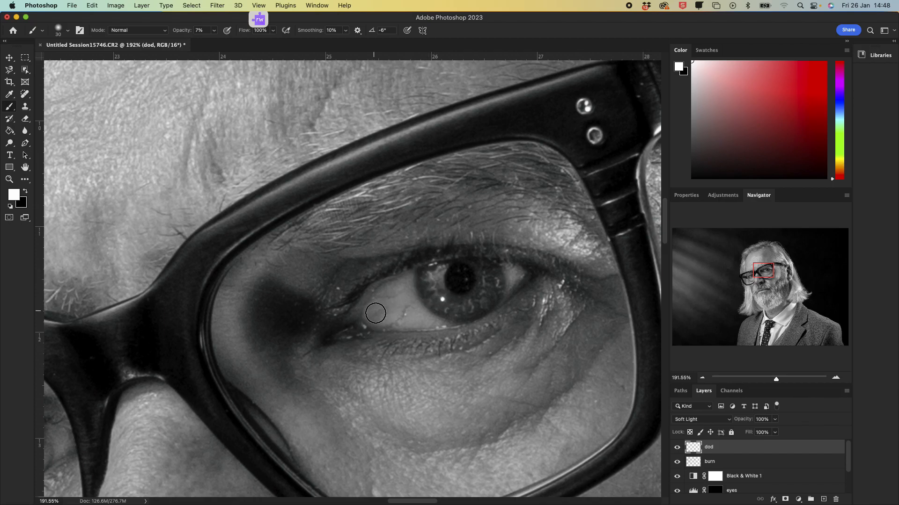
pyautogui.press(']')
pyautogui.press(']')
pyautogui.moveTo(563, 300)
pyautogui.mouseDown()
pyautogui.moveTo(531, 349)
pyautogui.moveTo(600, 281)
pyautogui.moveTo(560, 323)
pyautogui.mouseUp()
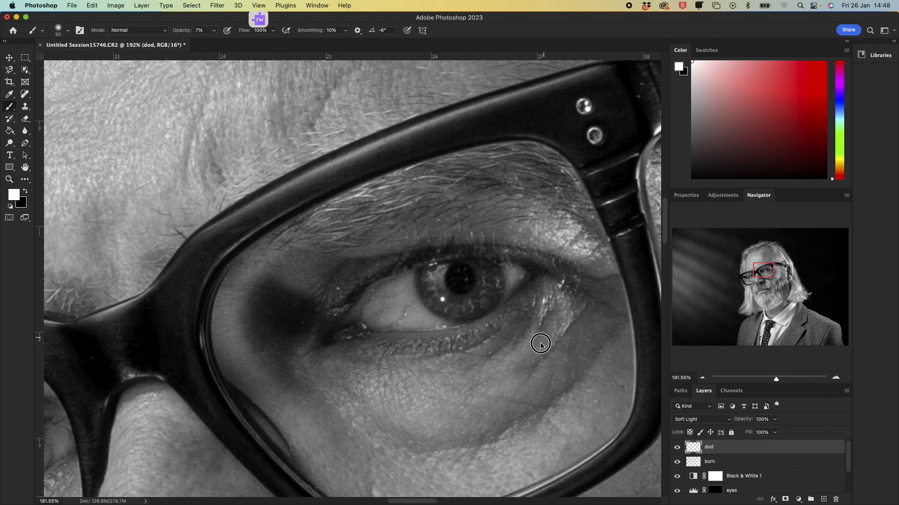
# Step: Enlarge the brush and dodge the area under the nearer eye in one stroke
pyautogui.press(']')
pyautogui.press(']')
pyautogui.press(']')
pyautogui.press(']')
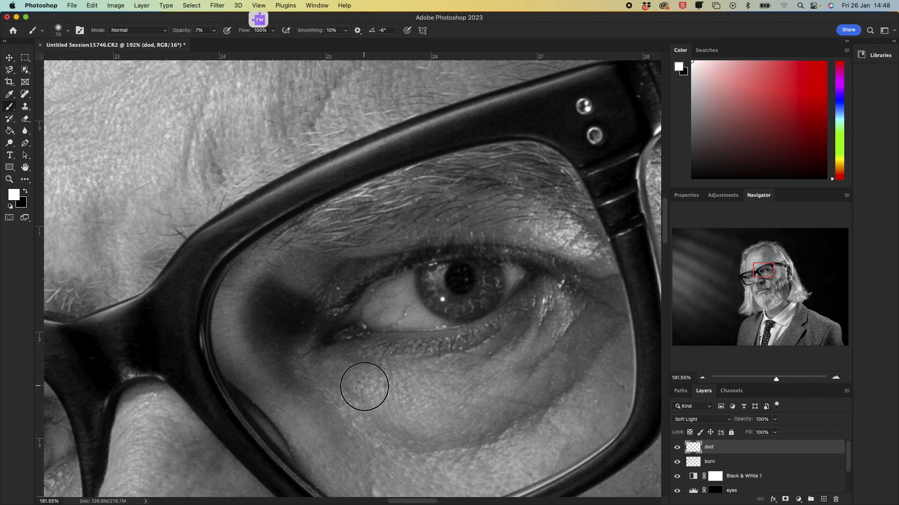
pyautogui.moveTo(386, 392)
pyautogui.mouseDown()
pyautogui.moveTo(481, 379)
pyautogui.moveTo(409, 388)
pyautogui.moveTo(364, 377)
pyautogui.moveTo(453, 378)
pyautogui.moveTo(482, 369)
pyautogui.moveTo(401, 374)
pyautogui.moveTo(369, 355)
pyautogui.moveTo(368, 375)
pyautogui.moveTo(348, 366)
pyautogui.moveTo(430, 399)
pyautogui.moveTo(542, 313)
pyautogui.mouseUp()
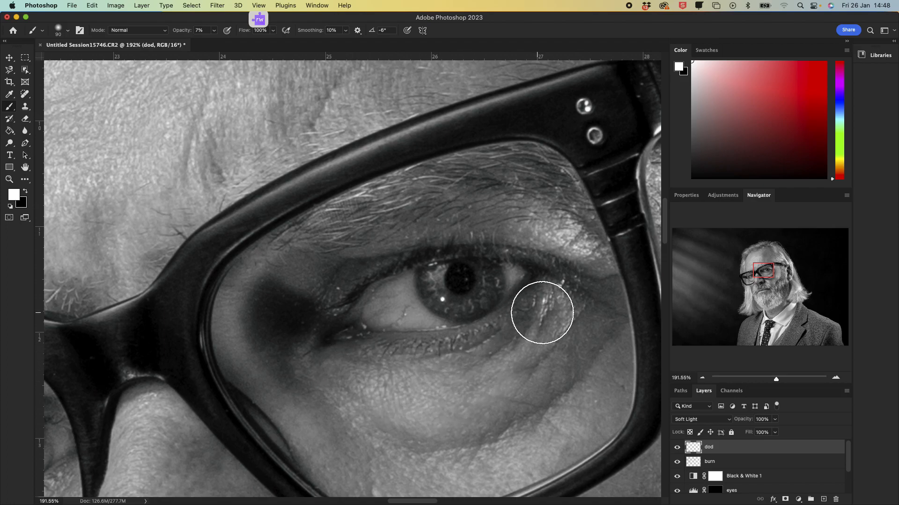
# Step: Scroll down to the nose and dodge its bridge and side highlights, resizing the brush between strokes
pyautogui.scroll(-5, 286, 169)
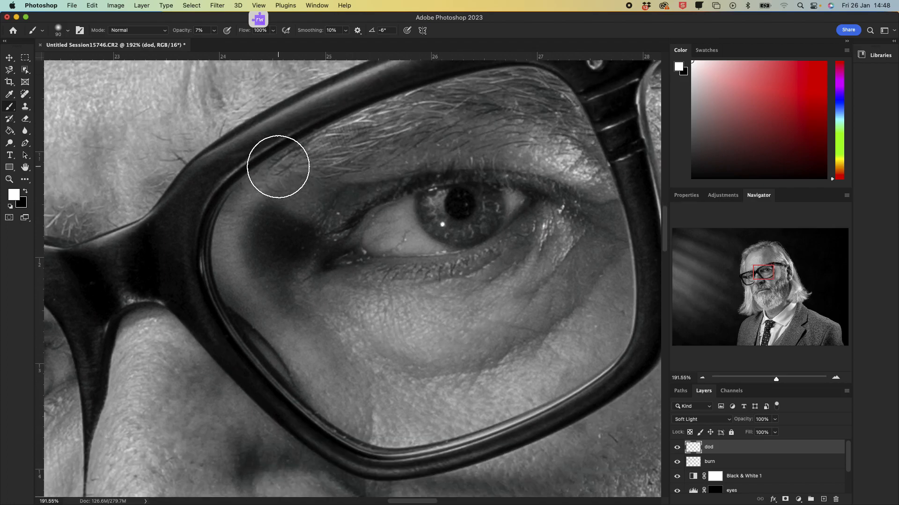
pyautogui.scroll(-4, 279, 166)
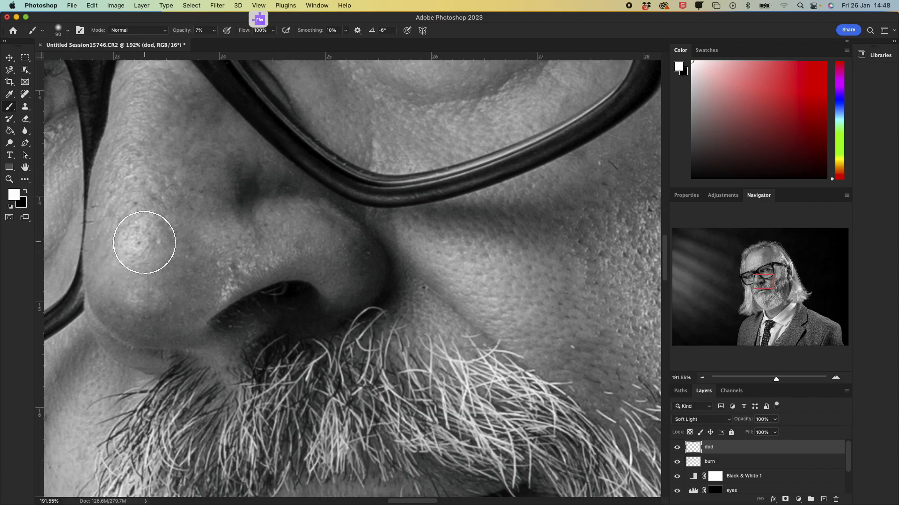
pyautogui.moveTo(278, 226); pyautogui.dragTo(337, 243)
pyautogui.press('[')
pyautogui.press('[')
pyautogui.press('[')
pyautogui.press('[')
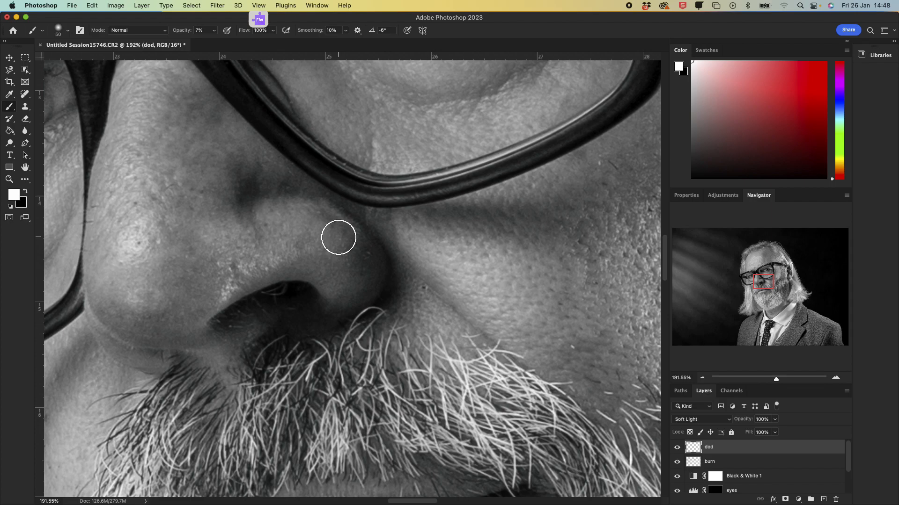
pyautogui.press(']')
pyautogui.press(']')
pyautogui.moveTo(315, 229)
pyautogui.mouseDown()
pyautogui.moveTo(239, 235)
pyautogui.moveTo(225, 248)
pyautogui.moveTo(308, 224)
pyautogui.moveTo(271, 243)
pyautogui.mouseUp()
pyautogui.moveTo(136, 242)
pyautogui.mouseDown()
pyautogui.moveTo(158, 114)
pyautogui.moveTo(151, 111)
pyautogui.moveTo(138, 230)
pyautogui.moveTo(147, 125)
pyautogui.mouseUp()
# Step: Toggle the dod layer's visibility around the eye and temple to compare before and after dodging
pyautogui.scroll(5, 529, 235)
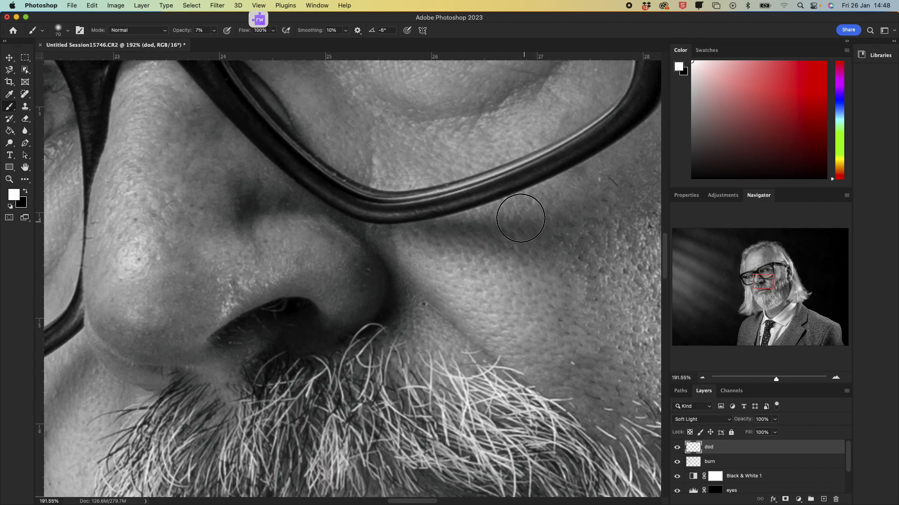
pyautogui.scroll(6, 516, 209)
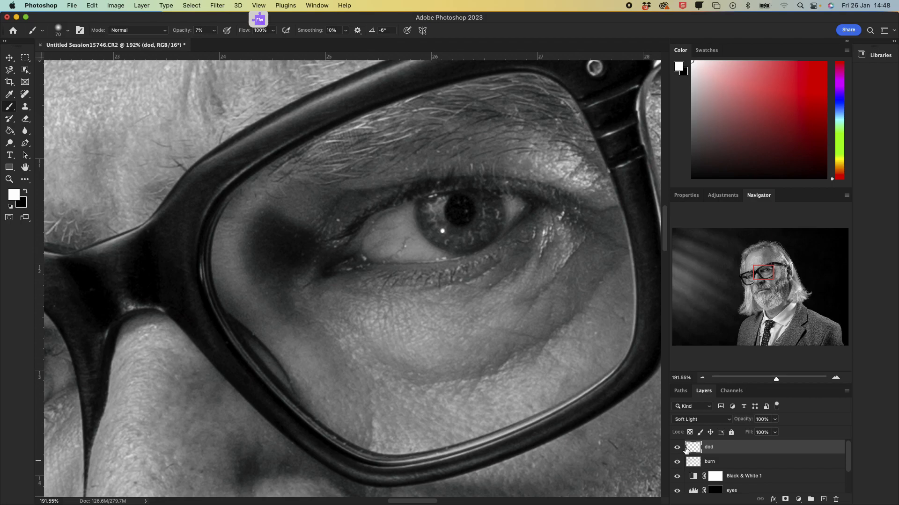
pyautogui.click(677, 448)
pyautogui.click(677, 448)
pyautogui.click(678, 447)
pyautogui.click(677, 448)
pyautogui.scroll(-2, 704, 364)
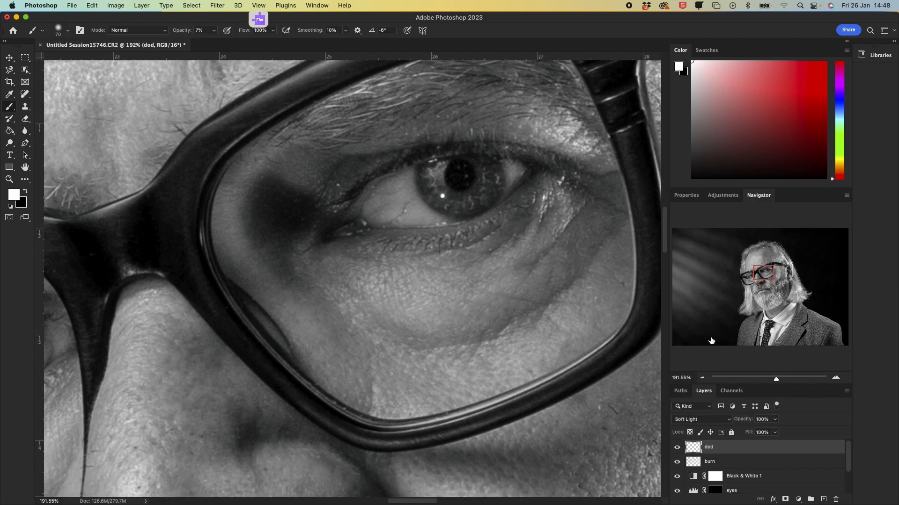
pyautogui.scroll(8, 706, 338)
pyautogui.moveTo(763, 271); pyautogui.dragTo(772, 271)
pyautogui.click(677, 449)
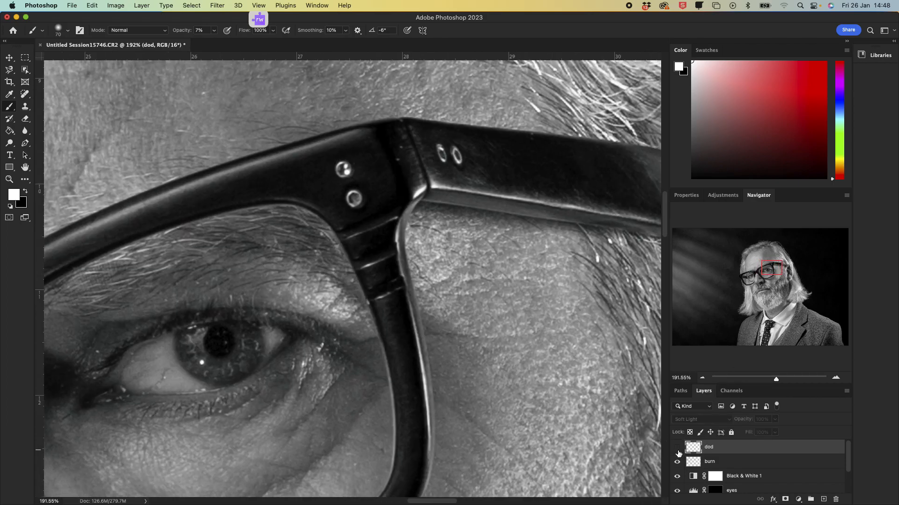
# Step: Compare the dod layer on and off at both full-face and close zoom, shrinking the brush in between
pyautogui.click(678, 449)
pyautogui.click(678, 450)
pyautogui.click(677, 450)
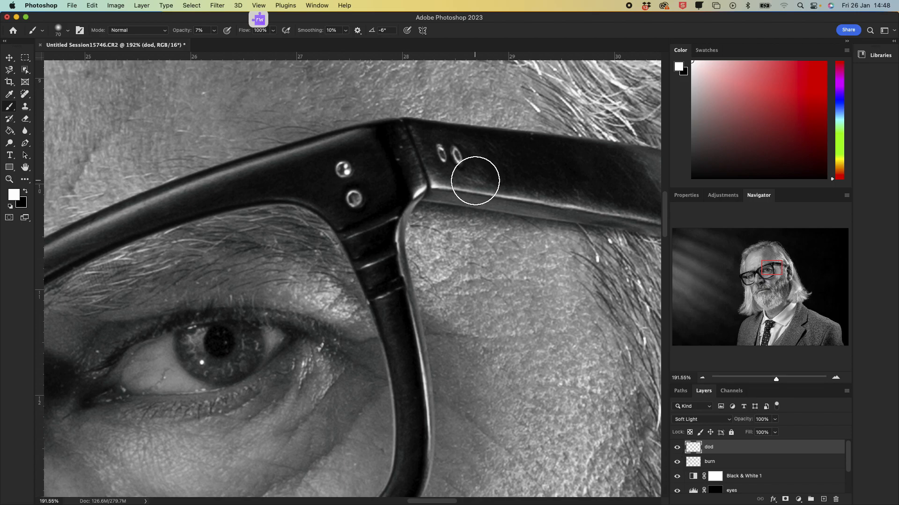
pyautogui.press('[')
pyautogui.press('[')
pyautogui.press('[')
pyautogui.press('[')
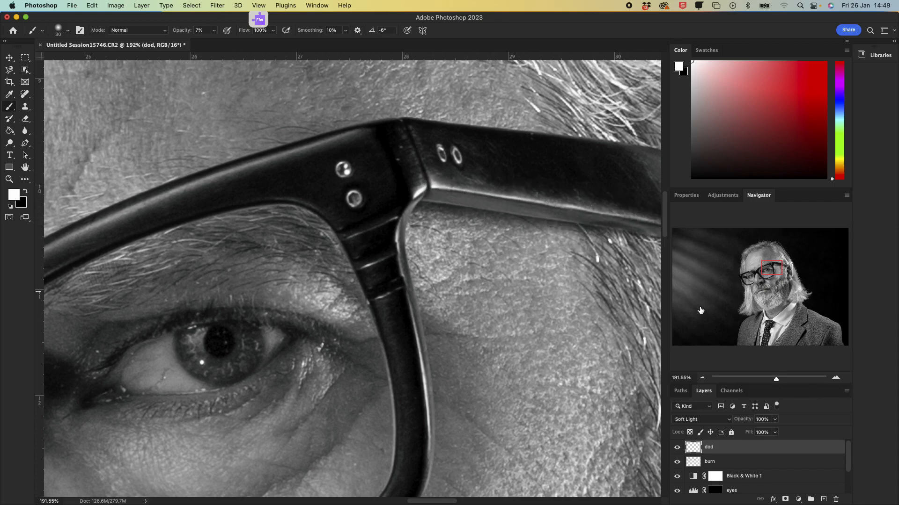
pyautogui.click(676, 449)
pyautogui.click(676, 448)
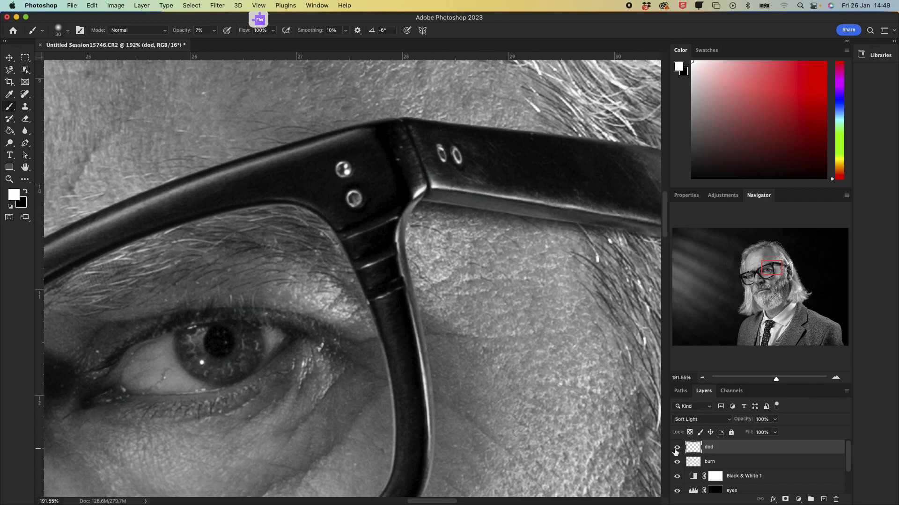
pyautogui.moveTo(775, 381); pyautogui.dragTo(761, 381)
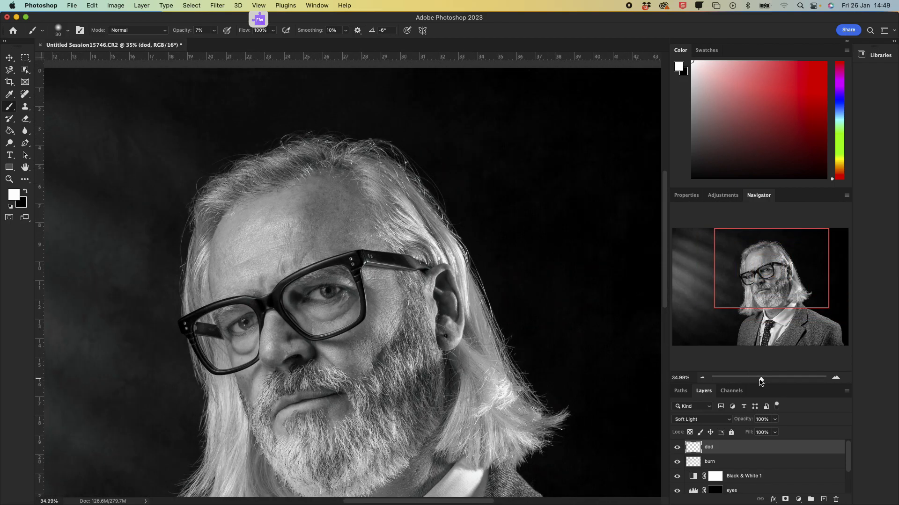
pyautogui.click(677, 448)
pyautogui.click(677, 449)
pyautogui.click(677, 451)
pyautogui.click(677, 450)
pyautogui.click(677, 450)
pyautogui.click(677, 450)
pyautogui.click(677, 450)
pyautogui.click(678, 450)
pyautogui.click(677, 448)
pyautogui.click(677, 449)
pyautogui.click(773, 379)
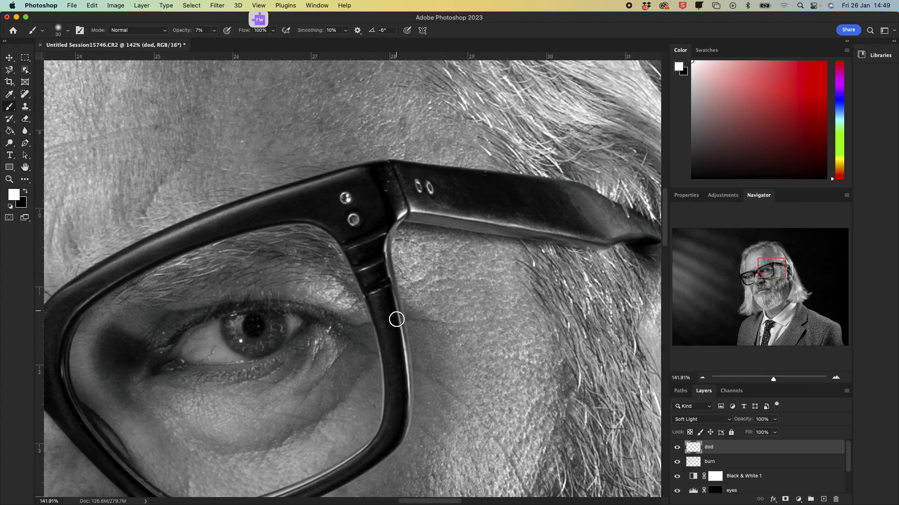
# Step: Resize the brush and dodge short highlights along the glasses frame beside the nearer eye
pyautogui.press('[')
pyautogui.press('[')
pyautogui.press('[')
pyautogui.press(']')
pyautogui.moveTo(363, 269)
pyautogui.mouseDown()
pyautogui.moveTo(385, 262)
pyautogui.moveTo(367, 243)
pyautogui.moveTo(385, 233)
pyautogui.moveTo(378, 238)
pyautogui.mouseUp()
pyautogui.moveTo(395, 297)
pyautogui.mouseDown()
pyautogui.moveTo(403, 431)
pyautogui.moveTo(408, 333)
pyautogui.moveTo(397, 287)
pyautogui.mouseUp()
# Step: Enlarge the brush and dodge the brow above the nearer glasses frame in two long strokes
pyautogui.scroll(3, 400, 299)
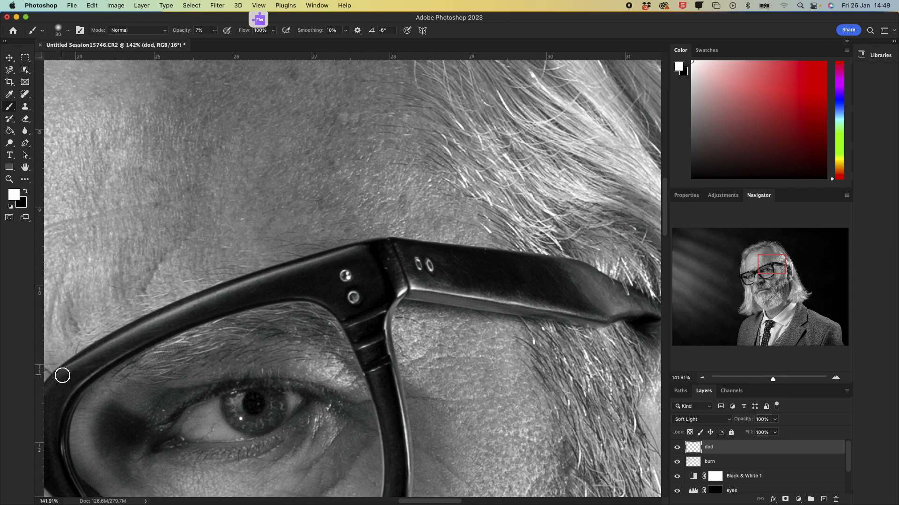
pyautogui.press(']')
pyautogui.moveTo(107, 348)
pyautogui.mouseDown()
pyautogui.moveTo(163, 315)
pyautogui.moveTo(354, 246)
pyautogui.mouseUp()
pyautogui.moveTo(64, 372)
pyautogui.mouseDown()
pyautogui.moveTo(199, 306)
pyautogui.moveTo(370, 253)
pyautogui.mouseUp()
# Step: Toggle the dod layer on and off to check the brow dodging
pyautogui.click(680, 449)
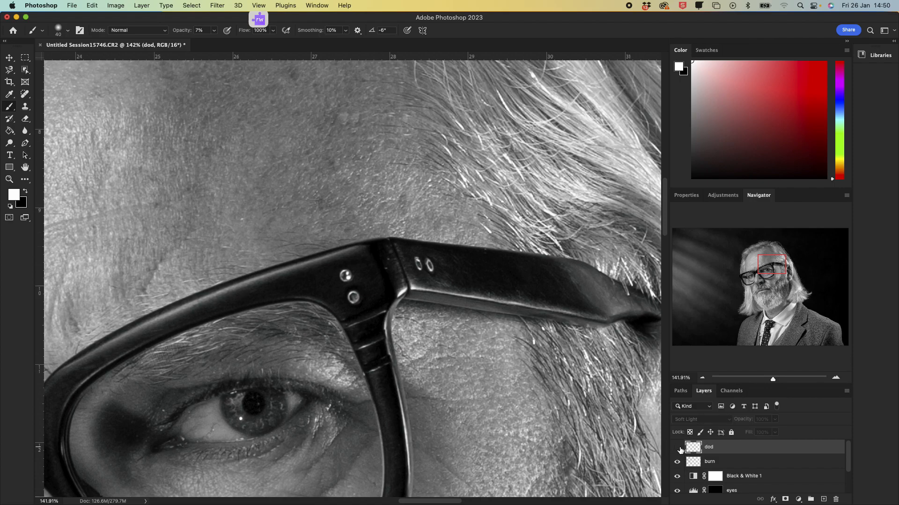
pyautogui.click(680, 449)
pyautogui.click(680, 449)
pyautogui.click(680, 449)
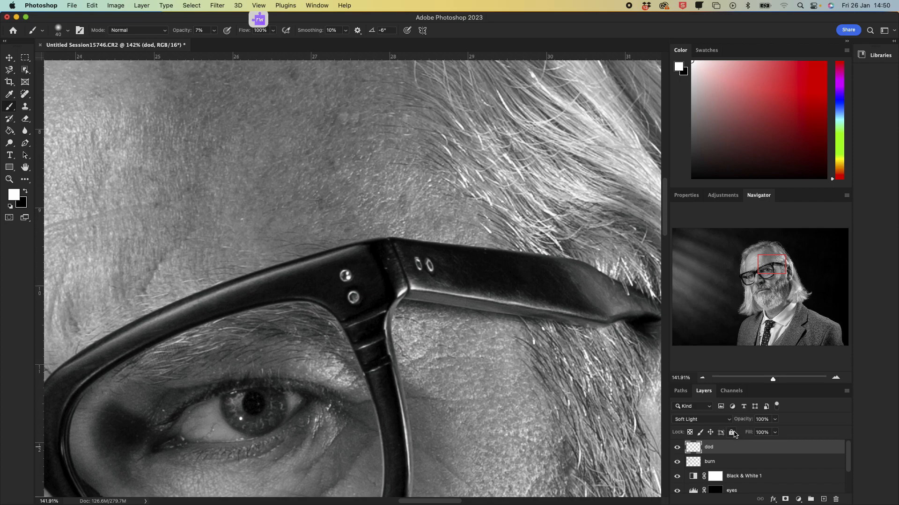
# Step: Move to the far eye, dodge along the brow above its frame, then enlarge the brush and dodge under that eye
pyautogui.moveTo(776, 268); pyautogui.dragTo(761, 279)
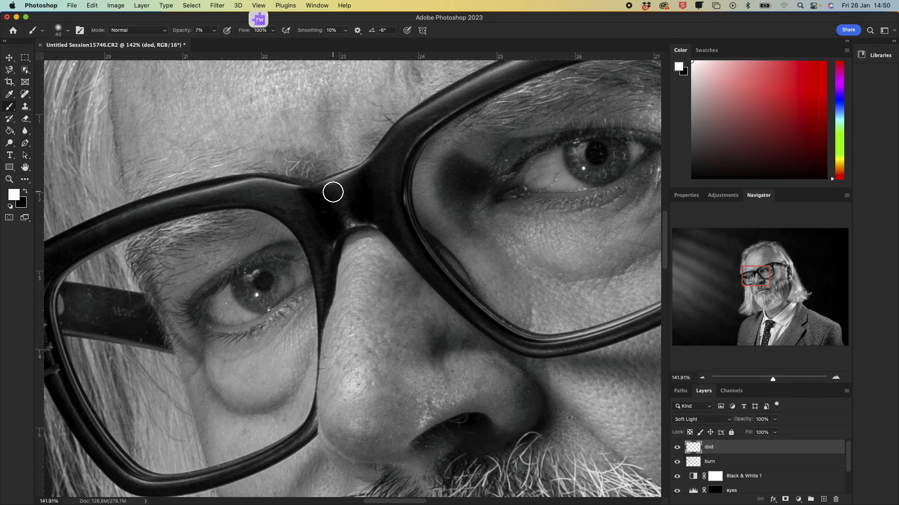
pyautogui.moveTo(328, 182)
pyautogui.mouseDown()
pyautogui.moveTo(370, 167)
pyautogui.moveTo(284, 198)
pyautogui.moveTo(345, 182)
pyautogui.moveTo(360, 168)
pyautogui.moveTo(302, 194)
pyautogui.moveTo(246, 185)
pyautogui.moveTo(106, 223)
pyautogui.moveTo(342, 170)
pyautogui.moveTo(321, 187)
pyautogui.moveTo(192, 193)
pyautogui.moveTo(85, 227)
pyautogui.moveTo(316, 192)
pyautogui.moveTo(340, 179)
pyautogui.moveTo(207, 191)
pyautogui.moveTo(108, 228)
pyautogui.mouseUp()
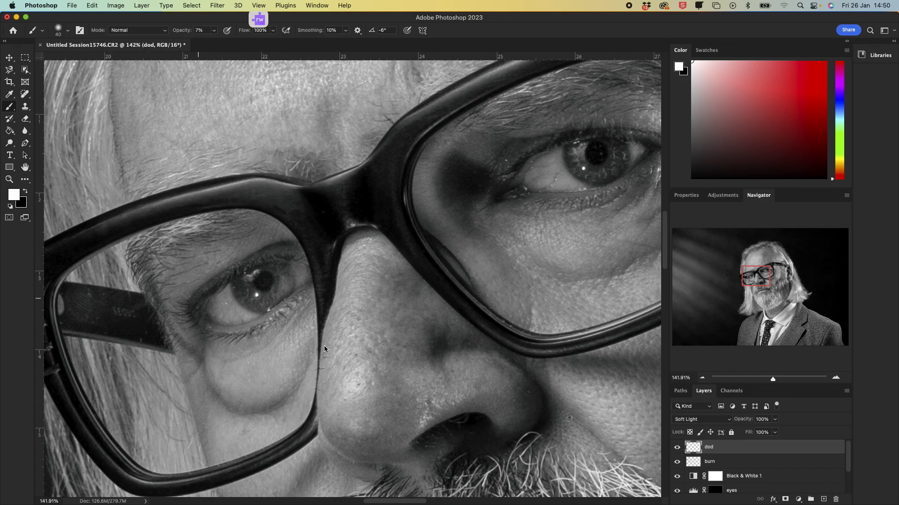
pyautogui.press(']')
pyautogui.press(']')
pyautogui.press(']')
pyautogui.press(']')
pyautogui.press(']')
pyautogui.press(']')
pyautogui.moveTo(224, 365)
pyautogui.mouseDown()
pyautogui.moveTo(288, 334)
pyautogui.moveTo(227, 351)
pyautogui.moveTo(257, 371)
pyautogui.mouseUp()
# Step: Zoom out, enlarge the brush to 300 and dodge the nearer cheek in one broad stroke
pyautogui.scroll(5, 432, 295)
pyautogui.scroll(-7, 429, 288)
pyautogui.scroll(15, 421, 275)
pyautogui.press(']')
pyautogui.press(']')
pyautogui.press(']')
pyautogui.press(']')
pyautogui.press(']')
pyautogui.press(']')
pyautogui.press(']')
pyautogui.press(']')
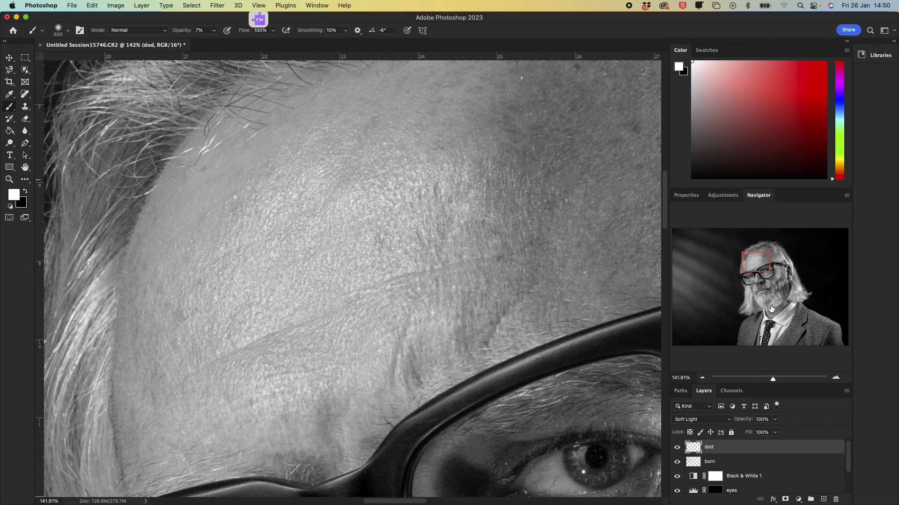
pyautogui.moveTo(773, 383); pyautogui.dragTo(760, 387)
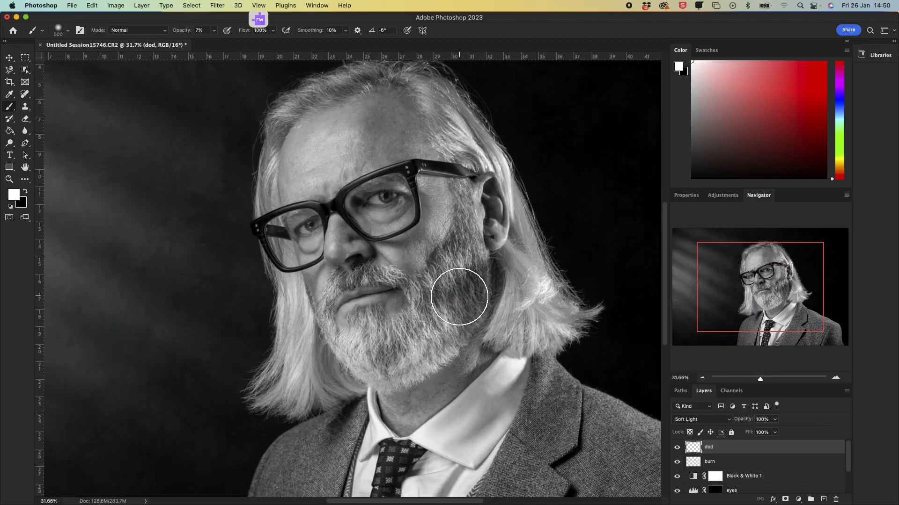
pyautogui.moveTo(459, 296); pyautogui.dragTo(469, 270)
# Step: Reduce the brush to 150 and dodge the cheek beside the nose under the glasses
pyautogui.press('[')
pyautogui.press('[')
pyautogui.press('[')
pyautogui.press('[')
pyautogui.press('[')
pyautogui.press('[')
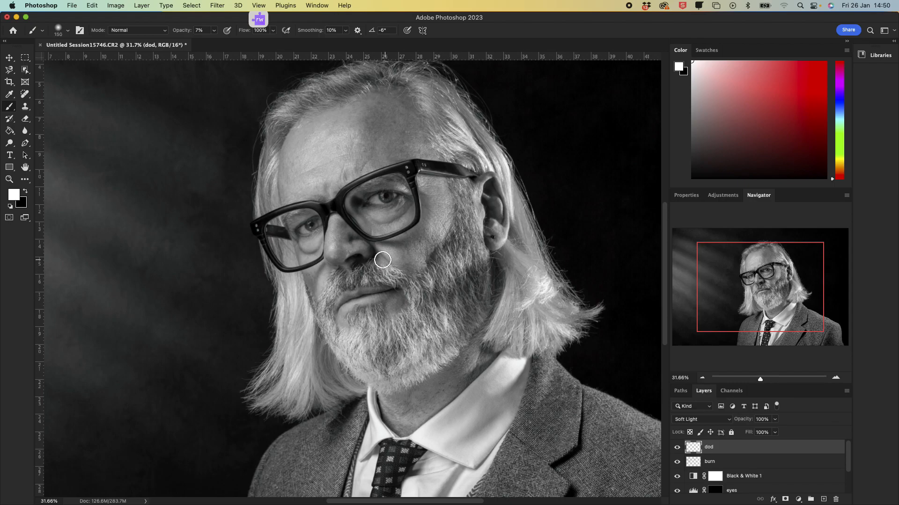
pyautogui.moveTo(381, 248); pyautogui.dragTo(413, 271)
# Step: Dodge the upper forehead near the hairline with a 150 px brush
pyautogui.press(']')
pyautogui.press(']')
pyautogui.press(']')
pyautogui.press(']')
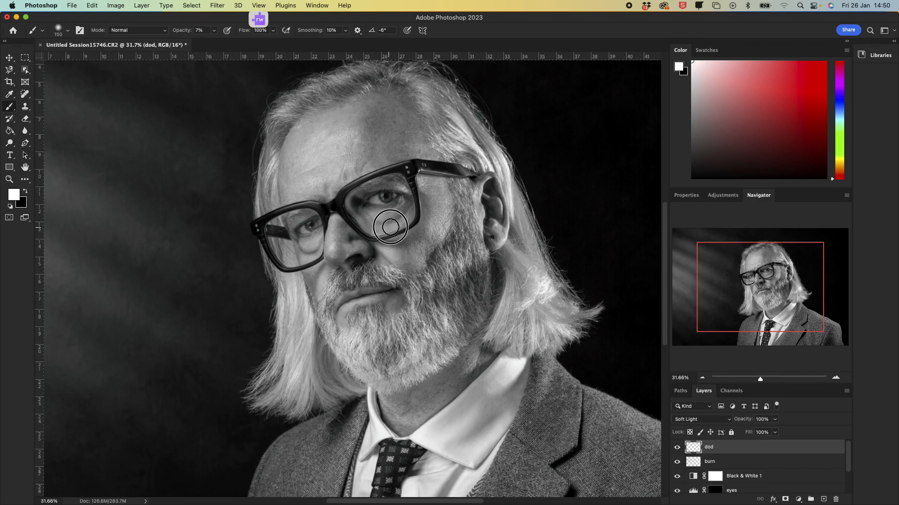
pyautogui.press(']')
pyautogui.press(']')
pyautogui.press(']')
pyautogui.press(']')
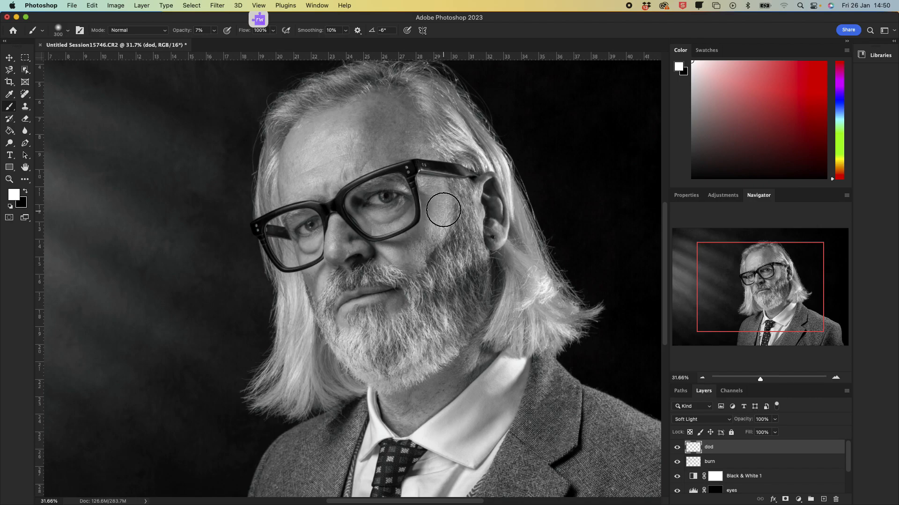
pyautogui.press('[')
pyautogui.press('[')
pyautogui.press('[')
pyautogui.moveTo(419, 91); pyautogui.dragTo(431, 128)
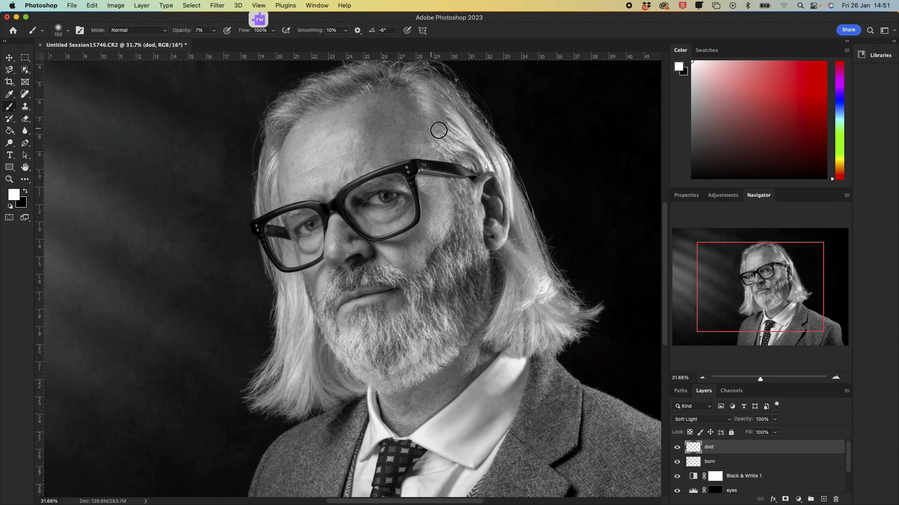
# Step: Dodge the hair falling toward the far shoulder in three strokes
pyautogui.moveTo(541, 280)
pyautogui.mouseDown()
pyautogui.moveTo(528, 302)
pyautogui.moveTo(540, 285)
pyautogui.moveTo(549, 287)
pyautogui.moveTo(508, 320)
pyautogui.mouseUp()
pyautogui.moveTo(509, 320); pyautogui.dragTo(500, 346)
pyautogui.moveTo(532, 318); pyautogui.dragTo(528, 366)
# Step: Dodge the shirt collar and the neck area below the beard
pyautogui.scroll(3, 588, 317)
pyautogui.scroll(-8, 588, 315)
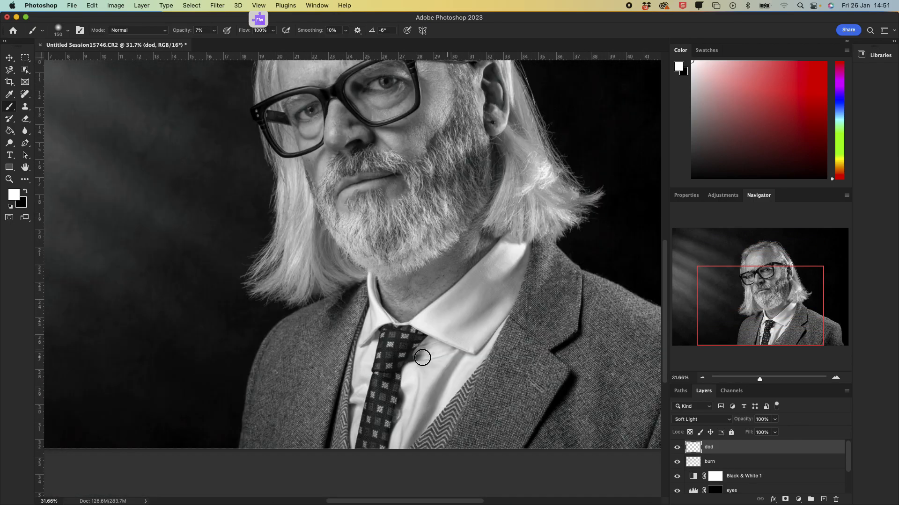
pyautogui.moveTo(474, 296)
pyautogui.mouseDown()
pyautogui.moveTo(427, 335)
pyautogui.moveTo(447, 320)
pyautogui.mouseUp()
pyautogui.moveTo(503, 272)
pyautogui.mouseDown()
pyautogui.moveTo(530, 253)
pyautogui.moveTo(504, 249)
pyautogui.mouseUp()
# Step: Reduce the brush to 125 and dodge the shirt front beside the tie
pyautogui.scroll(-3, 449, 345)
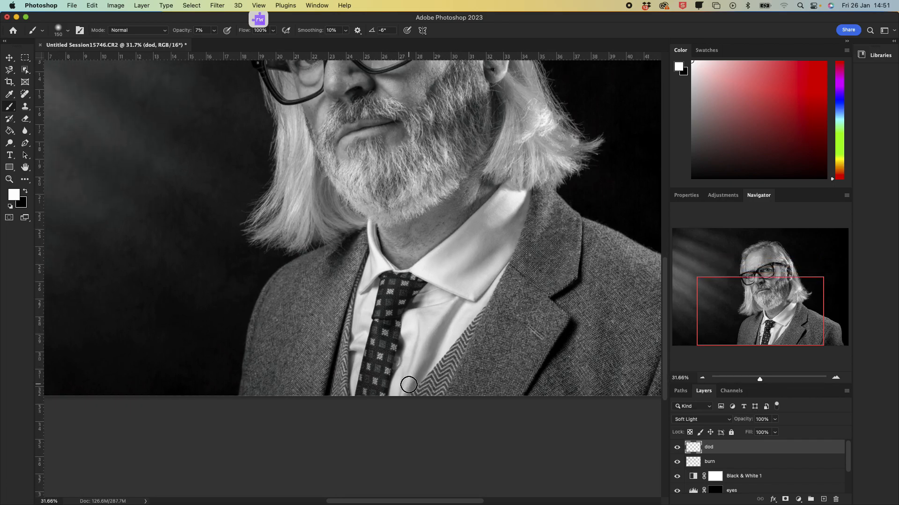
pyautogui.press('[')
pyautogui.moveTo(420, 361); pyautogui.dragTo(422, 316)
# Step: On the burn layer, burn a short stroke across the shirt front with black, then reselect dod with white
pyautogui.click(723, 463)
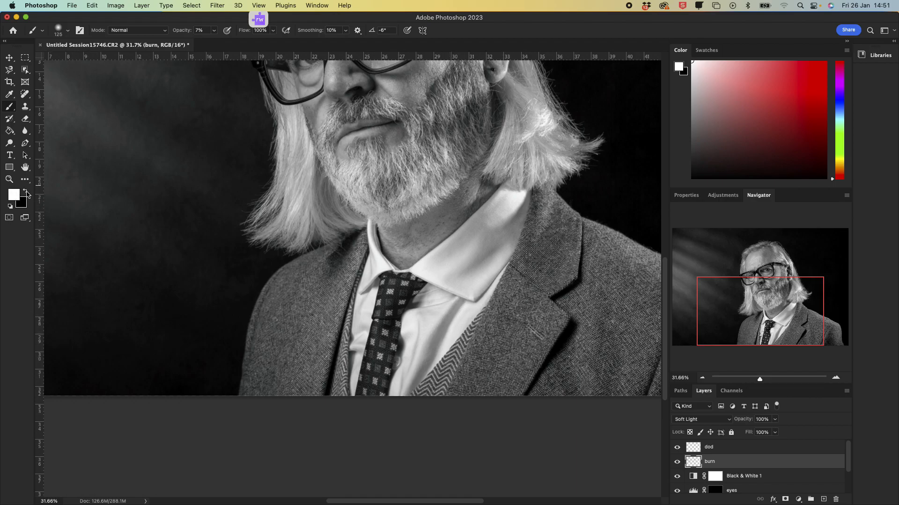
pyautogui.click(27, 194)
pyautogui.moveTo(455, 302)
pyautogui.mouseDown()
pyautogui.moveTo(411, 385)
pyautogui.moveTo(447, 313)
pyautogui.moveTo(467, 301)
pyautogui.mouseUp()
pyautogui.click(711, 449)
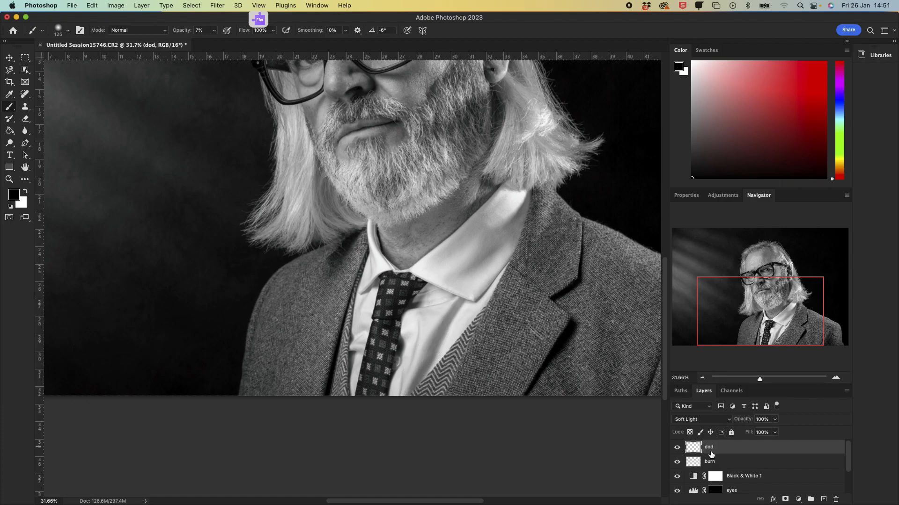
pyautogui.click(26, 193)
# Step: Zoom out to the whole image and toggle the burn and dod layers to compare the effect
pyautogui.moveTo(759, 380); pyautogui.dragTo(756, 381)
pyautogui.click(677, 461)
pyautogui.click(676, 461)
pyautogui.click(678, 462)
pyautogui.click(678, 463)
pyautogui.click(677, 447)
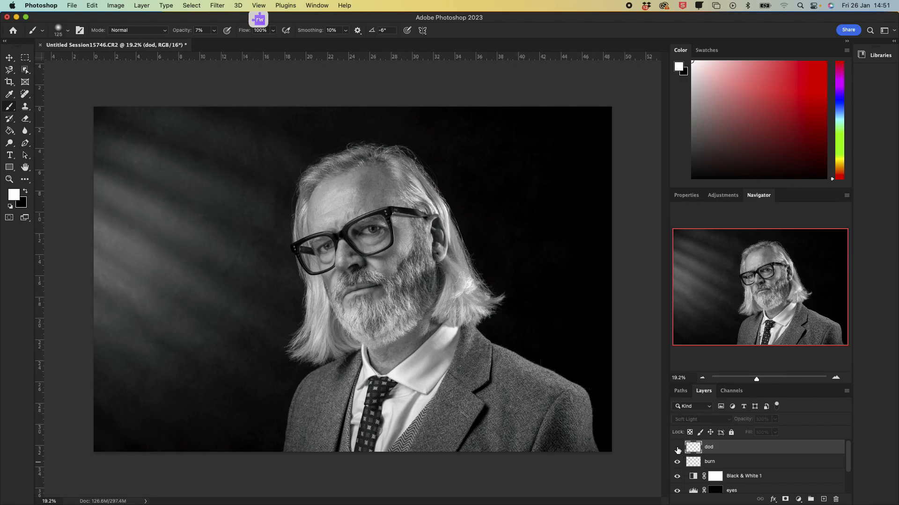
pyautogui.click(676, 448)
pyautogui.click(677, 448)
pyautogui.click(677, 448)
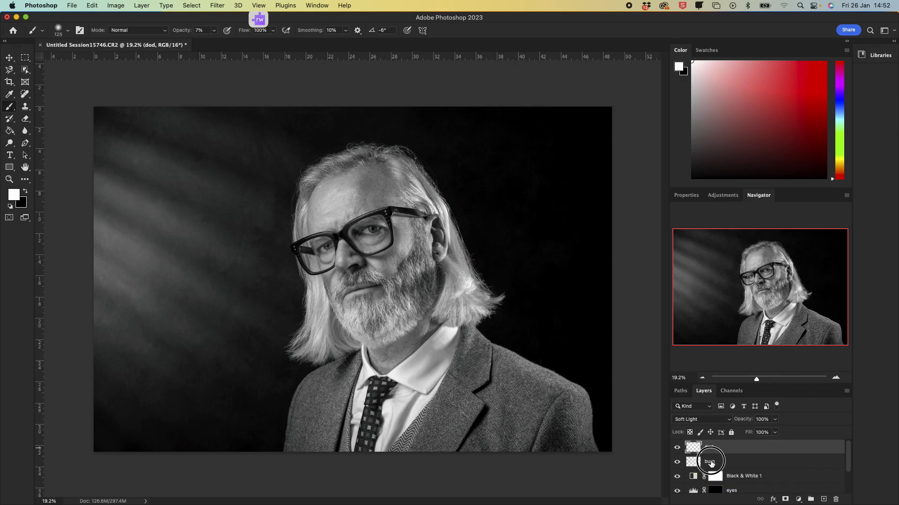
# Step: Select the burn layer and toggle its visibility to compare the burning
pyautogui.click(712, 464)
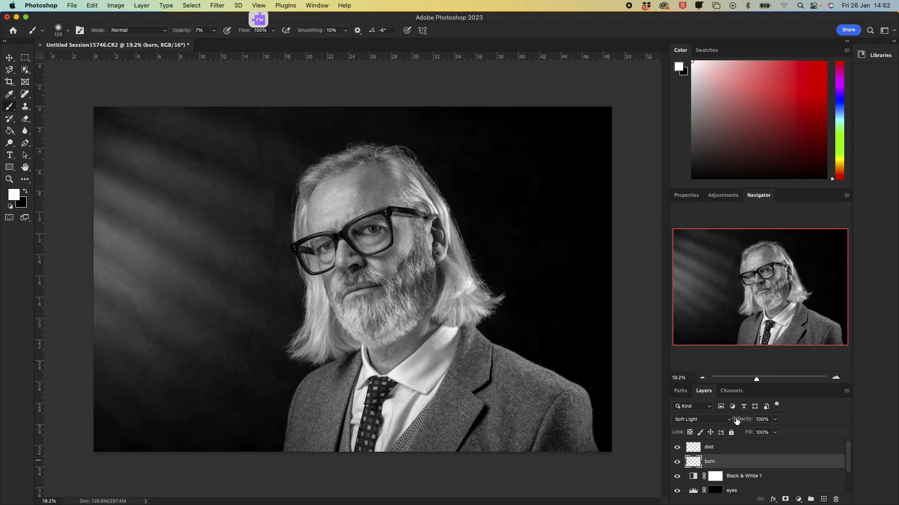
pyautogui.moveTo(747, 422); pyautogui.dragTo(840, 419)
pyautogui.click(677, 462)
pyautogui.click(676, 463)
pyautogui.click(677, 463)
pyautogui.click(677, 463)
pyautogui.click(676, 463)
# Step: Select the dod layer and hide the Black & White 1 adjustment to show the colour image
pyautogui.click(734, 448)
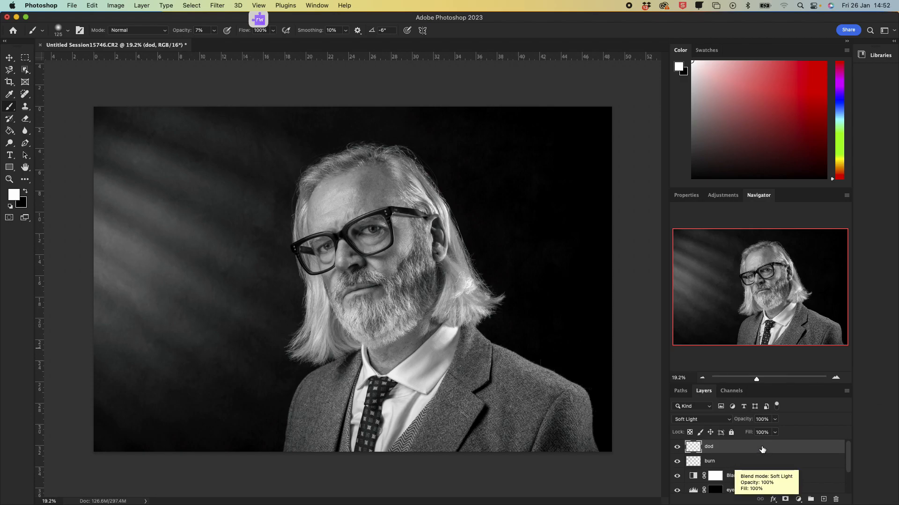
pyautogui.scroll(-1, 763, 449)
pyautogui.scroll(1, 762, 448)
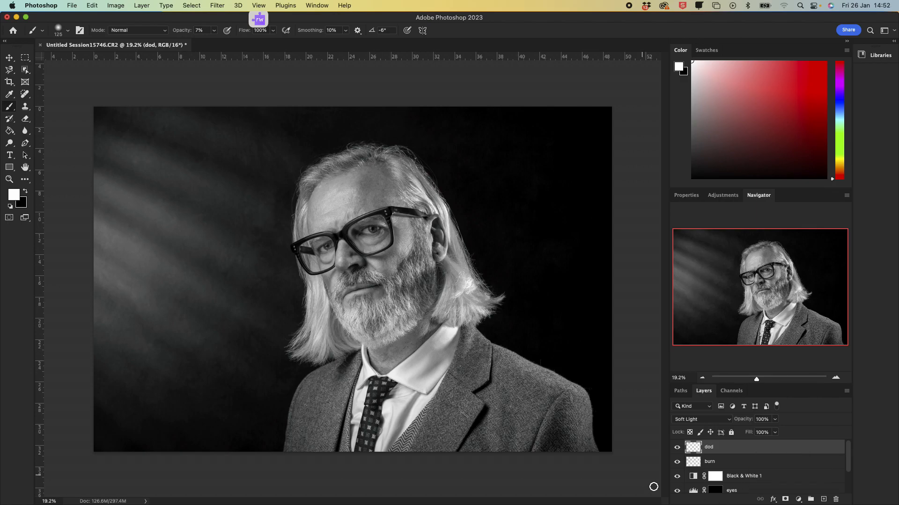
pyautogui.click(677, 477)
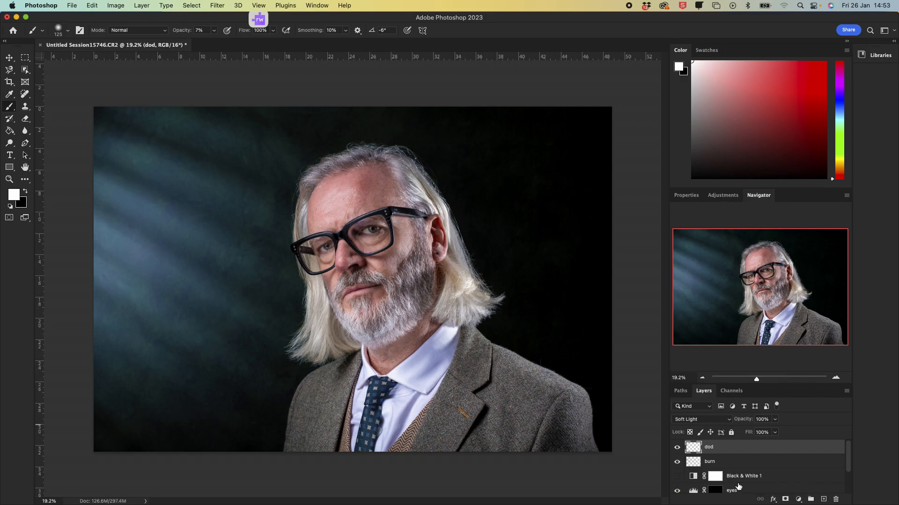
# Step: Add a Color Lookup adjustment layer above the dod layer
pyautogui.click(762, 419)
pyautogui.moveTo(789, 384); pyautogui.dragTo(795, 322)
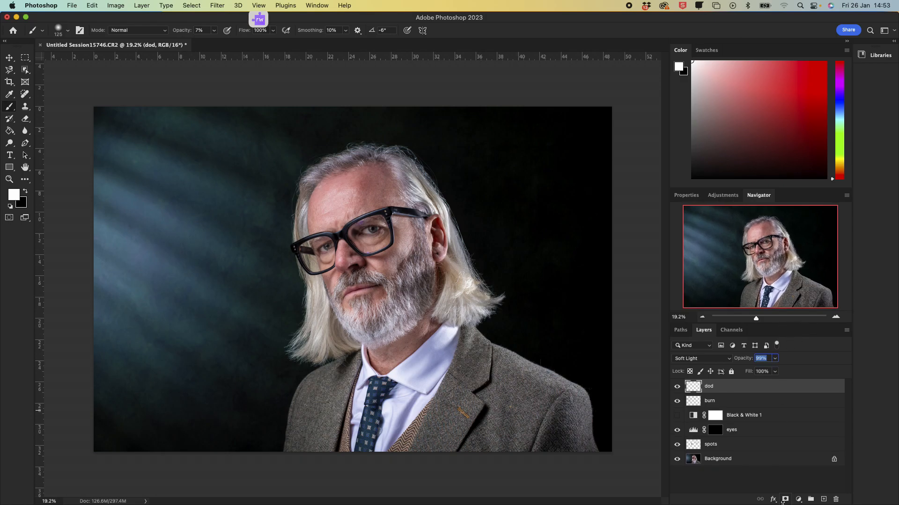
pyautogui.click(798, 499)
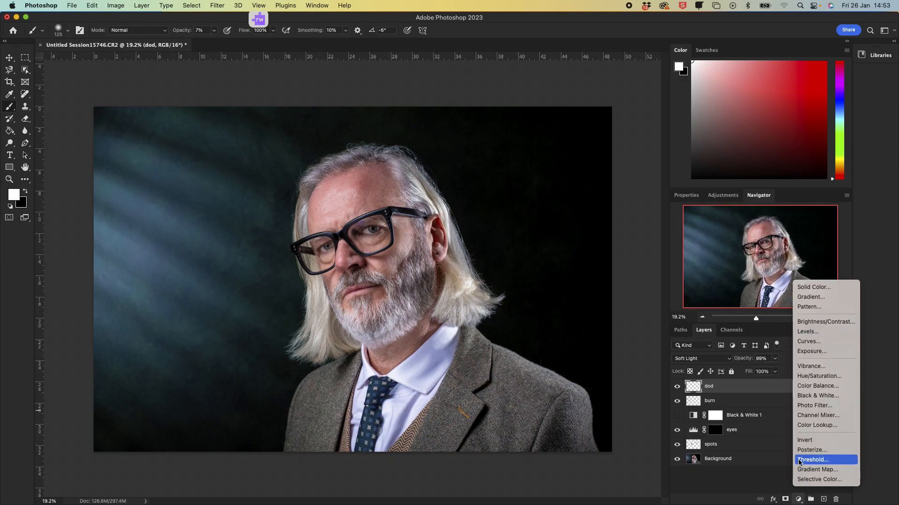
pyautogui.click(815, 425)
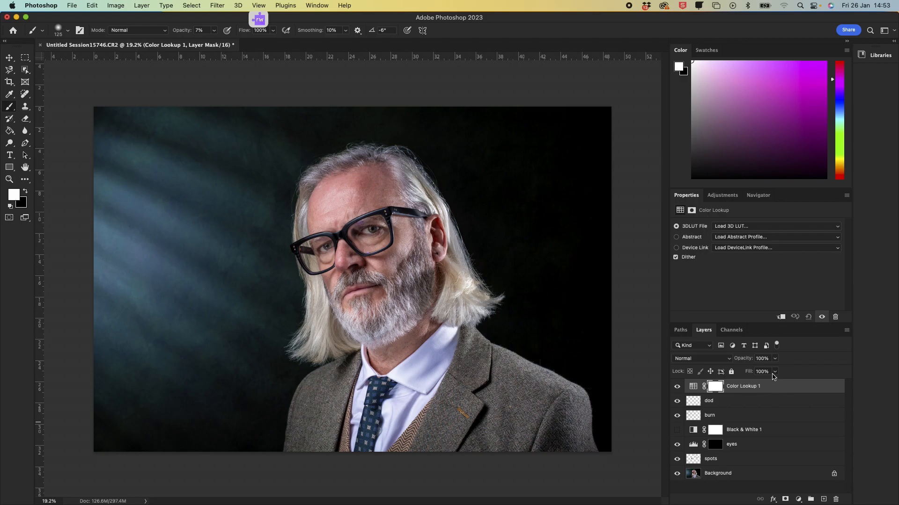
# Step: Add a Curves adjustment layer above Color Lookup 1 and enlarge its properties view
pyautogui.click(800, 500)
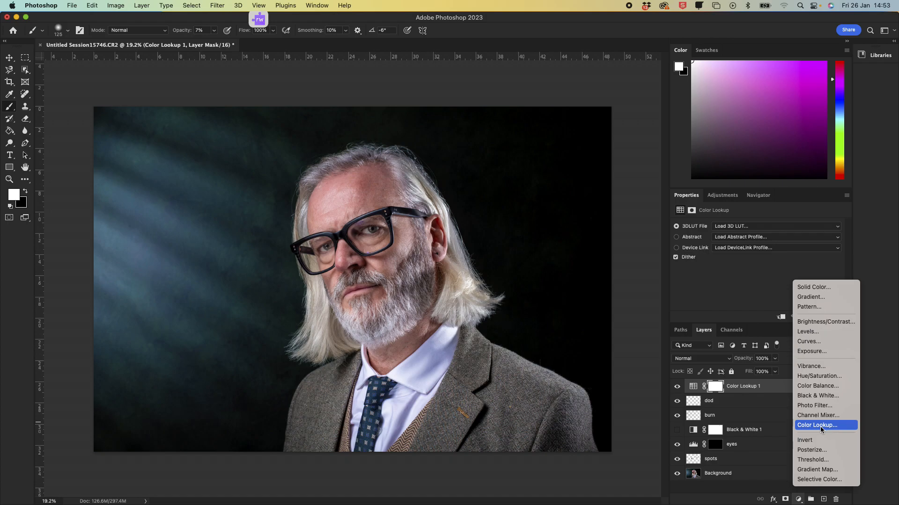
pyautogui.click(836, 342)
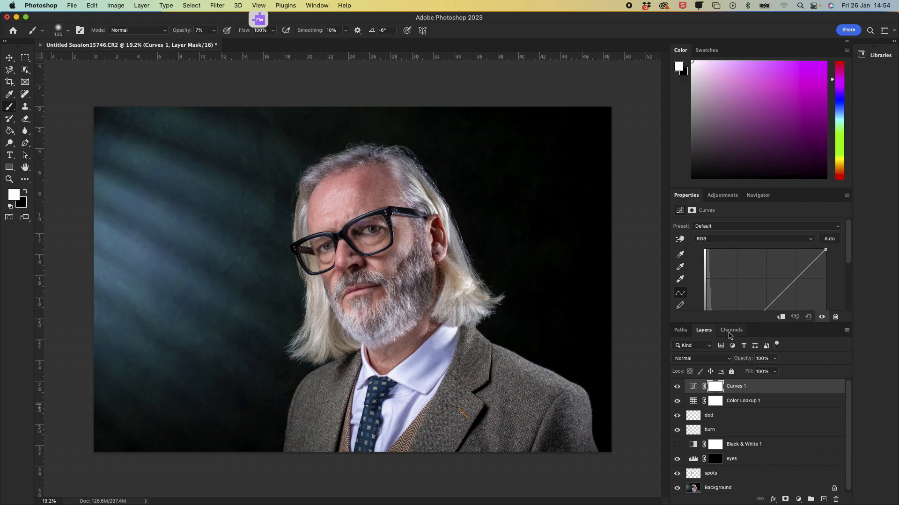
pyautogui.moveTo(753, 324); pyautogui.dragTo(762, 389)
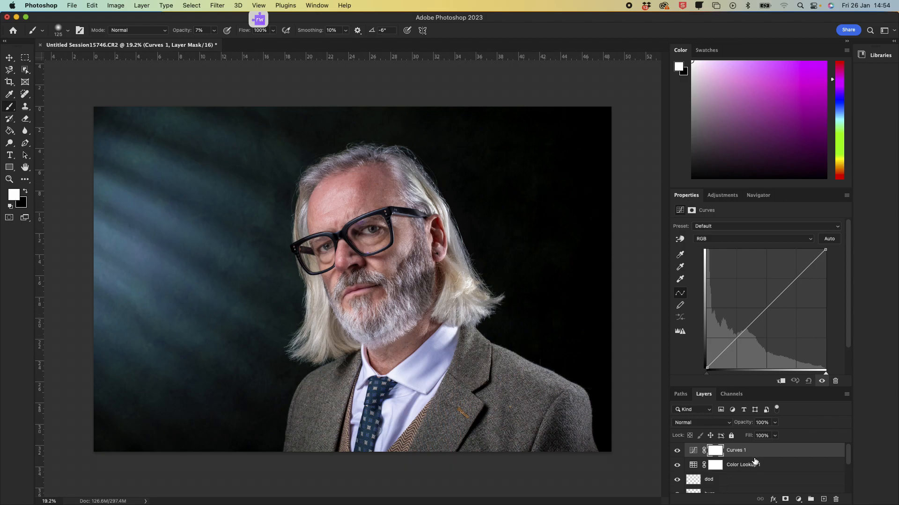
# Step: Switch Curves 1 to the Red channel and raise the red curve's midpoint
pyautogui.scroll(-2, 747, 467)
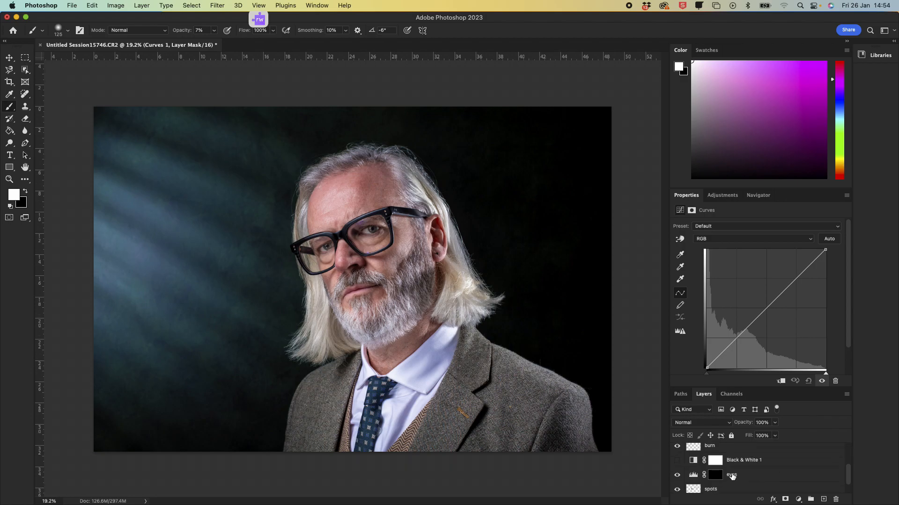
pyautogui.scroll(2, 730, 475)
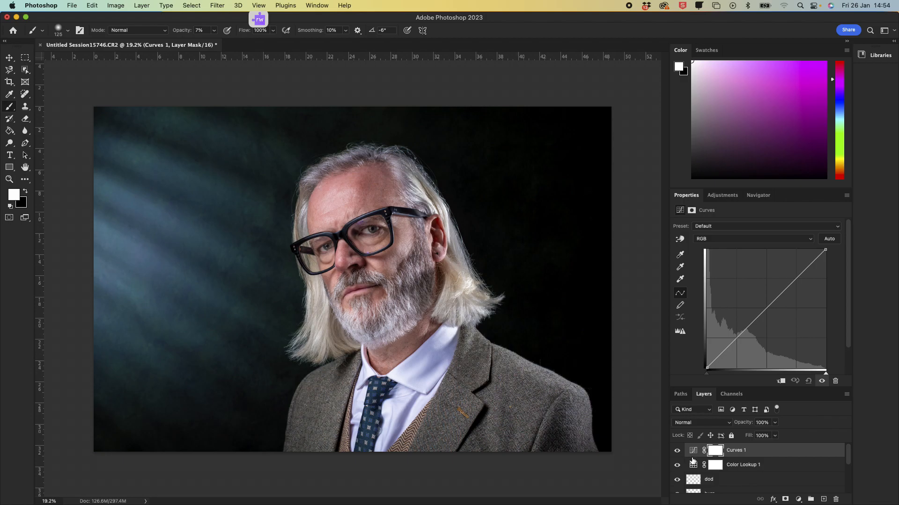
pyautogui.click(725, 241)
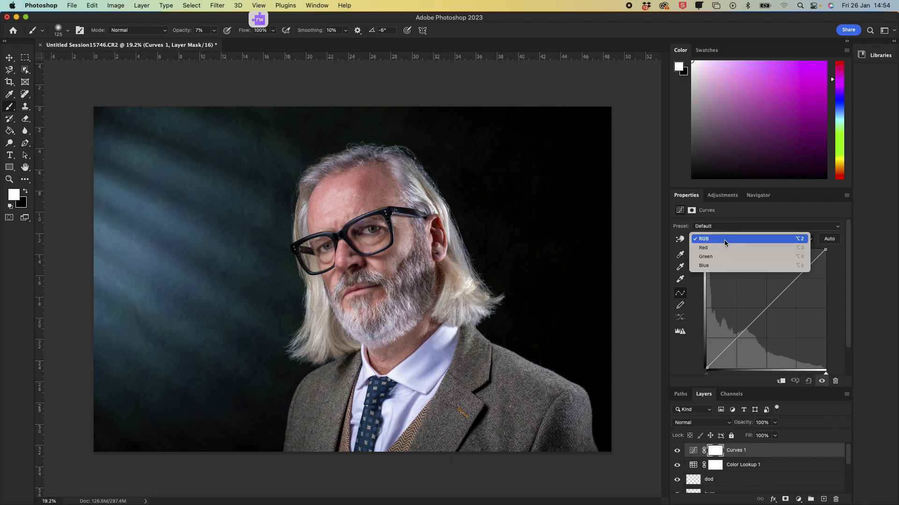
pyautogui.click(723, 248)
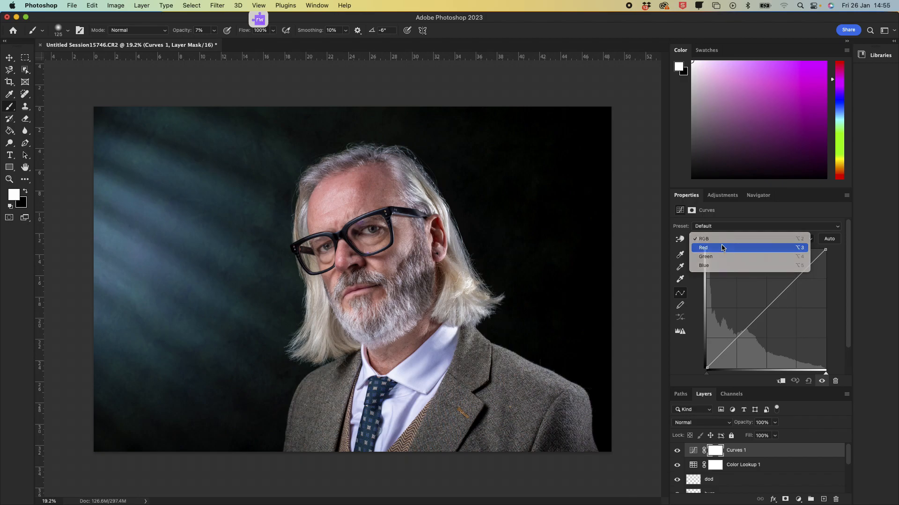
pyautogui.click(722, 239)
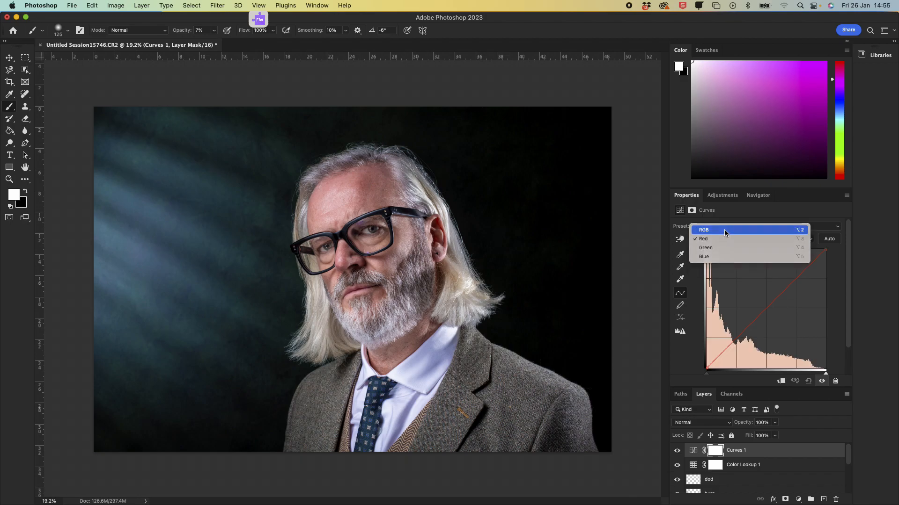
pyautogui.click(724, 229)
pyautogui.click(722, 240)
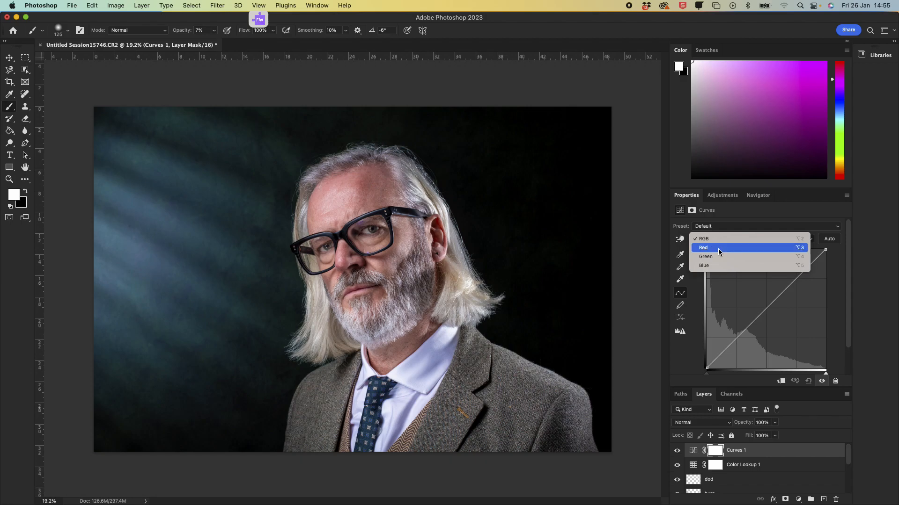
pyautogui.click(718, 249)
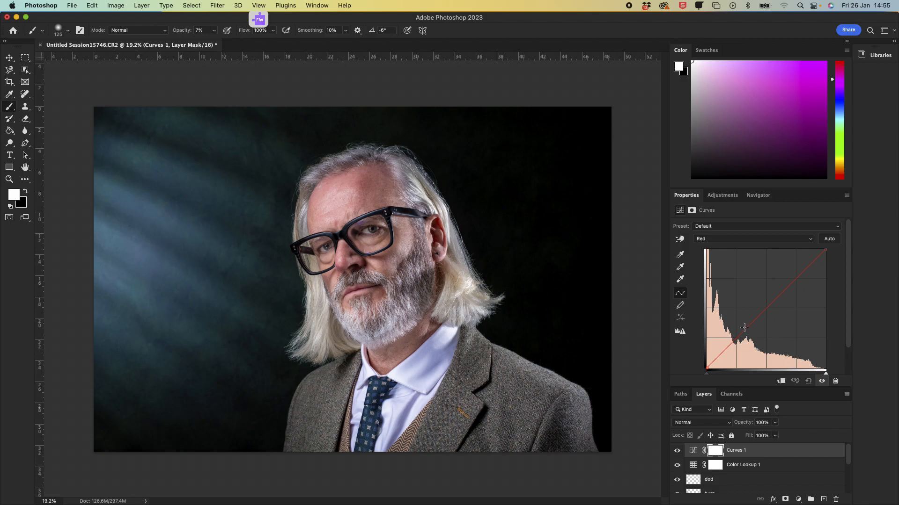
pyautogui.moveTo(745, 327); pyautogui.dragTo(764, 309)
# Step: Switch to the Green channel and adjust the green curve's midpoint, pulling it up, down and up again
pyautogui.click(721, 239)
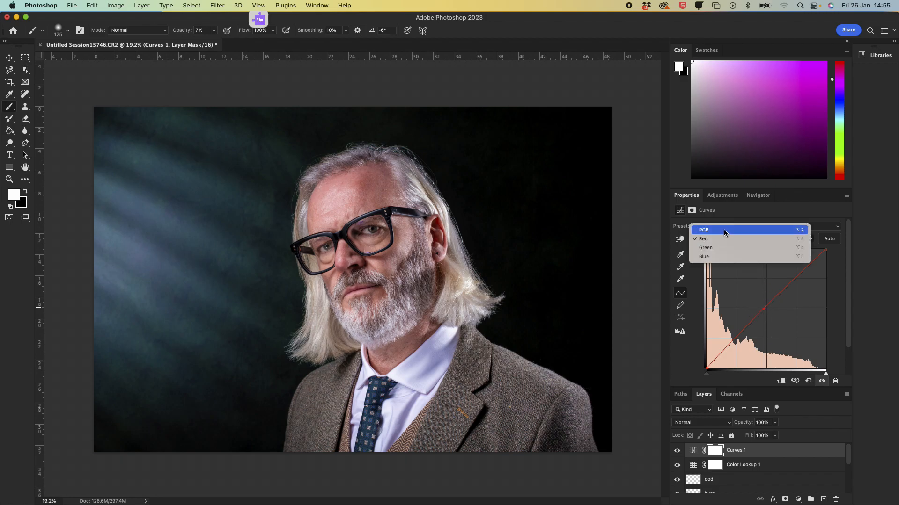
pyautogui.click(726, 239)
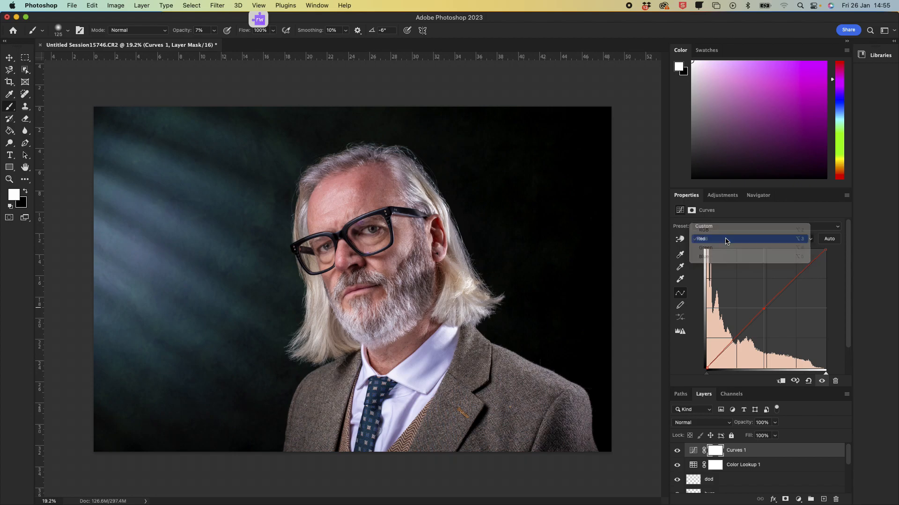
pyautogui.click(719, 239)
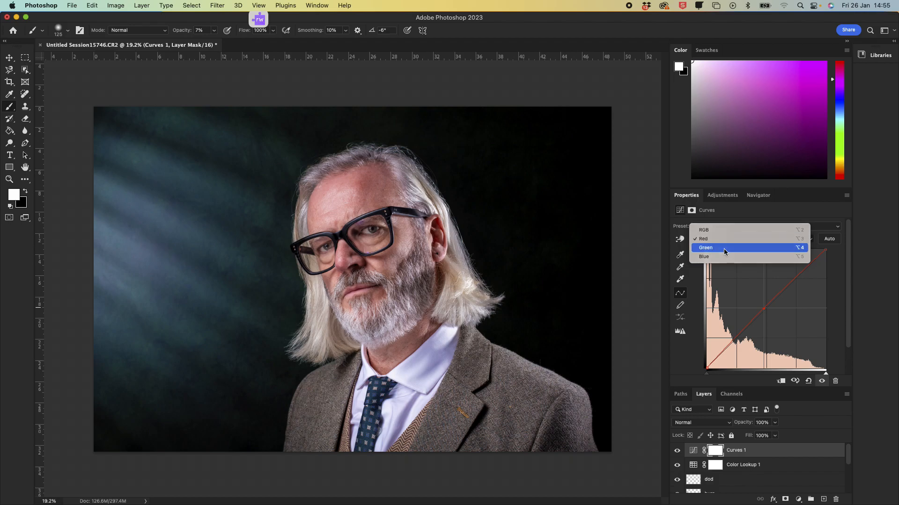
pyautogui.click(723, 248)
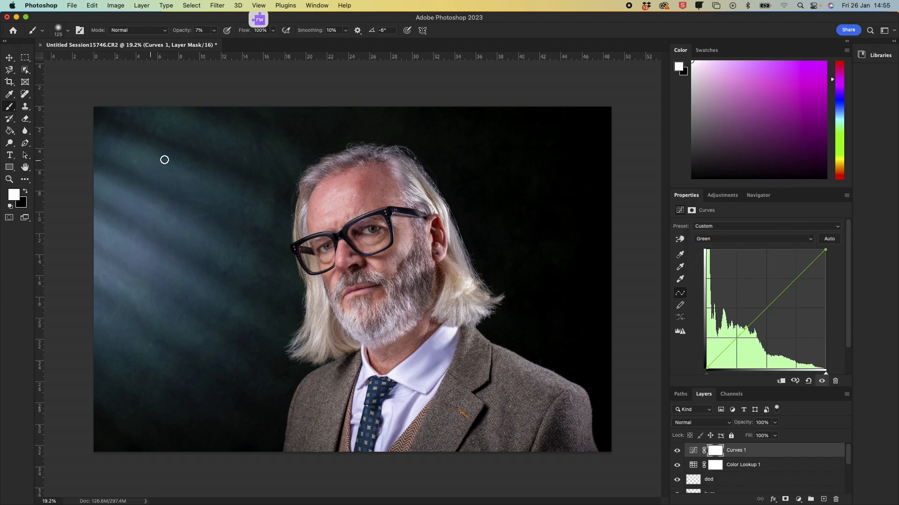
pyautogui.moveTo(754, 320); pyautogui.dragTo(752, 311)
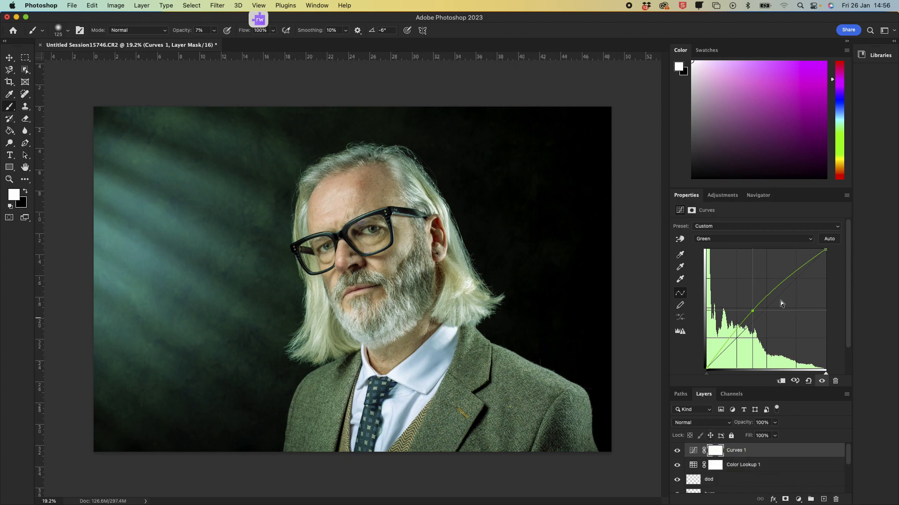
pyautogui.moveTo(752, 306); pyautogui.dragTo(758, 316)
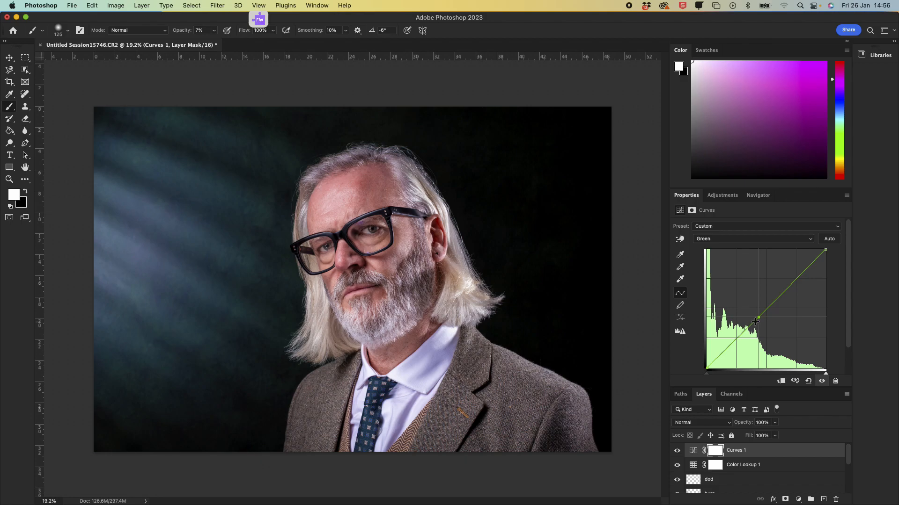
pyautogui.moveTo(759, 318); pyautogui.dragTo(765, 310)
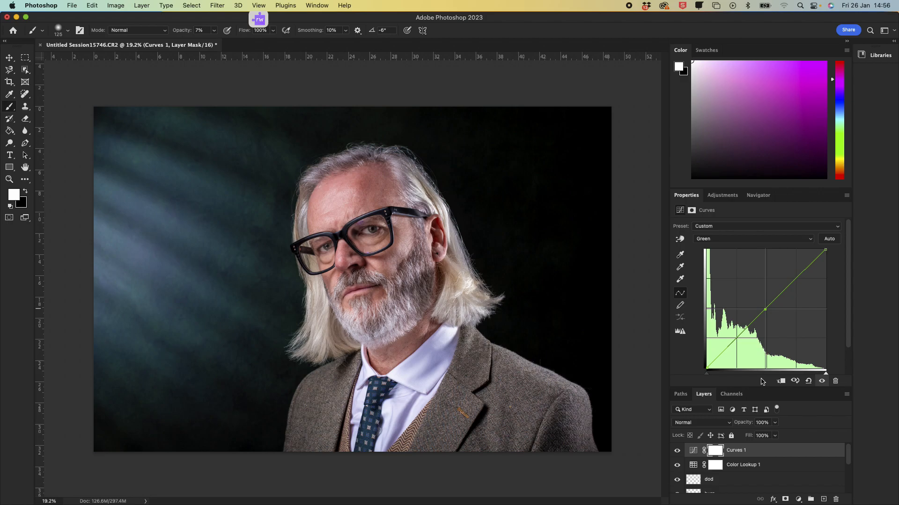
# Step: Select the Color Lookup 1 layer and set its opacity to 25%
pyautogui.click(744, 466)
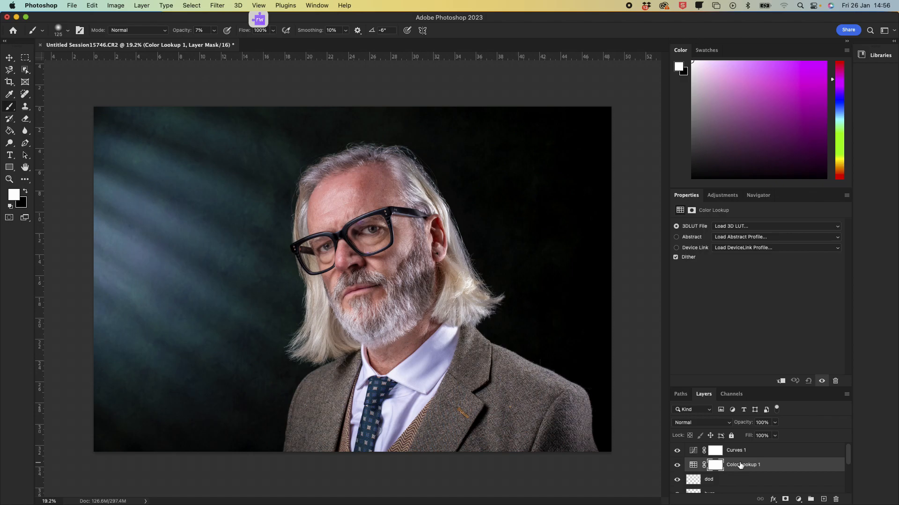
pyautogui.click(762, 422)
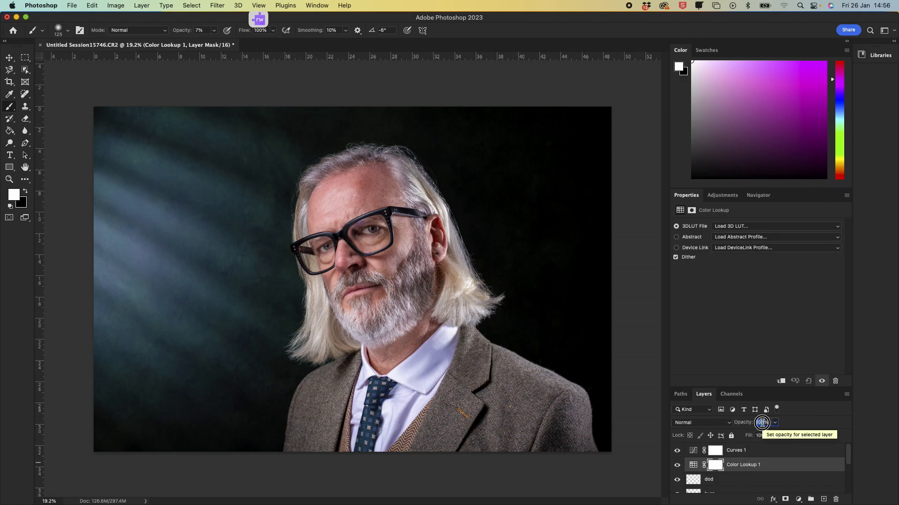
pyautogui.write('2')
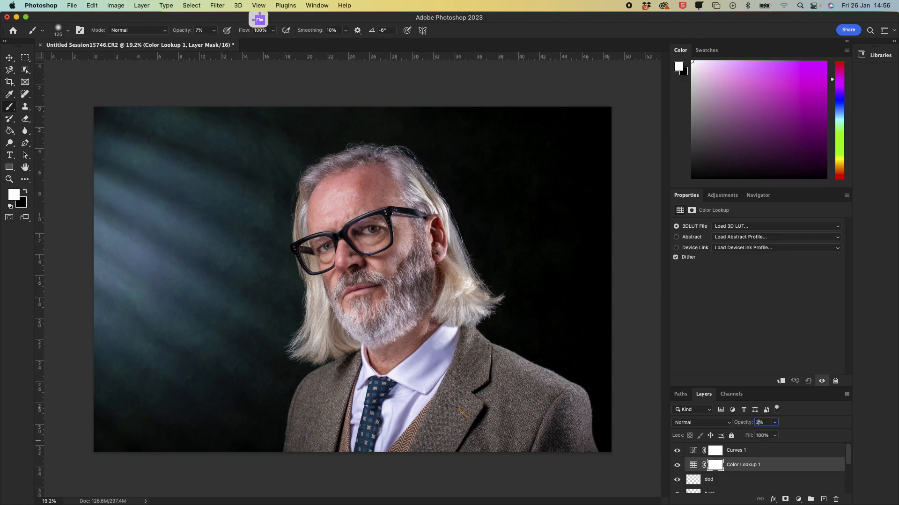
pyautogui.write('5')
pyautogui.press('Return')
# Step: Try the 2Strip.look and 3Strip.look files as the Color Lookup 3DLUT
pyautogui.click(748, 227)
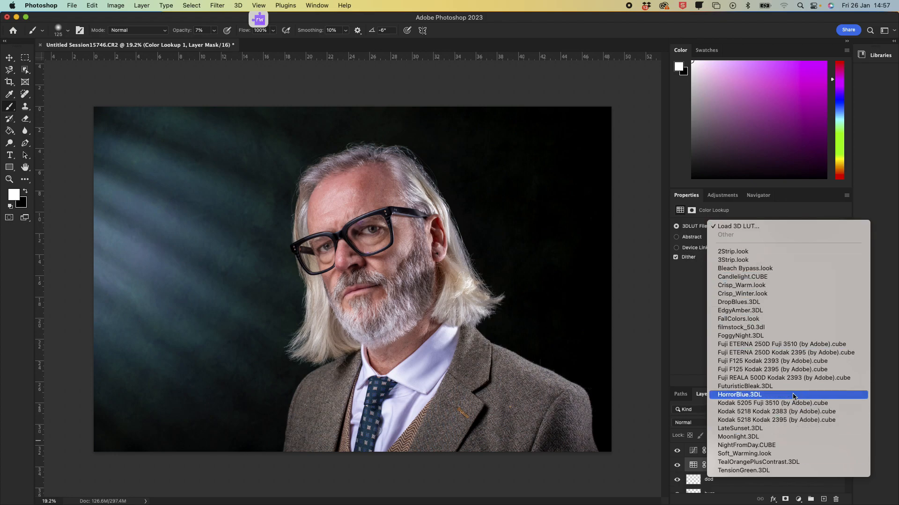
pyautogui.click(766, 253)
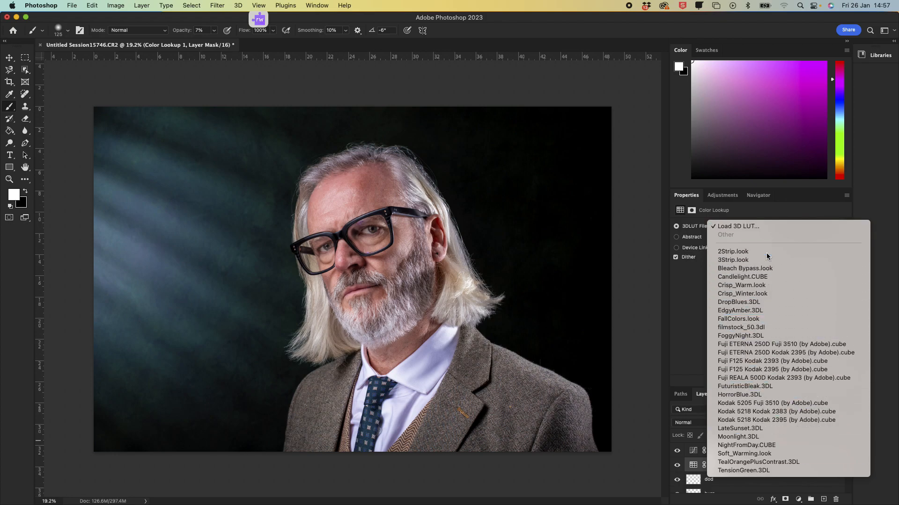
pyautogui.click(744, 228)
pyautogui.click(744, 228)
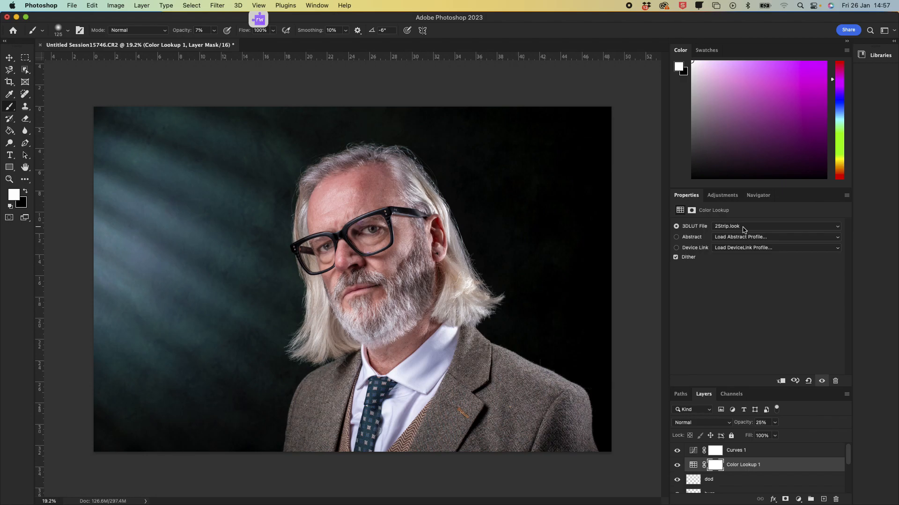
pyautogui.click(744, 227)
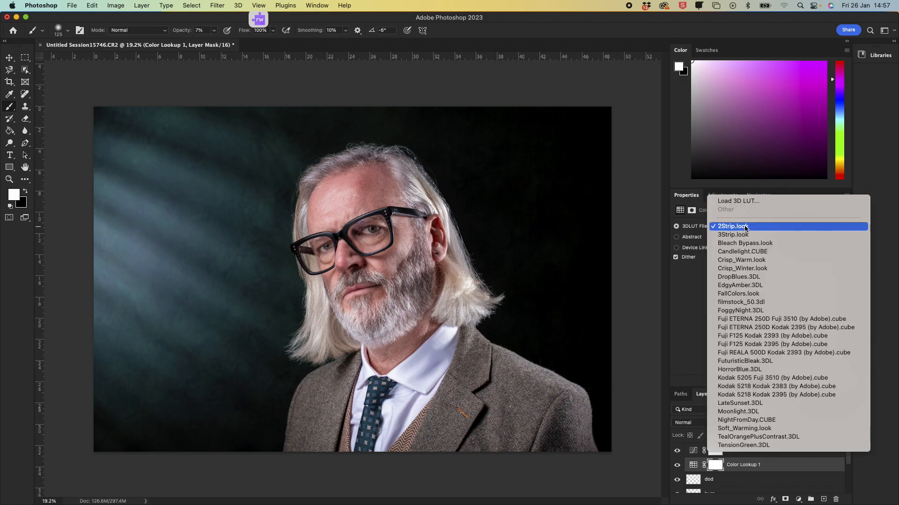
pyautogui.click(744, 227)
pyautogui.click(745, 227)
pyautogui.click(744, 235)
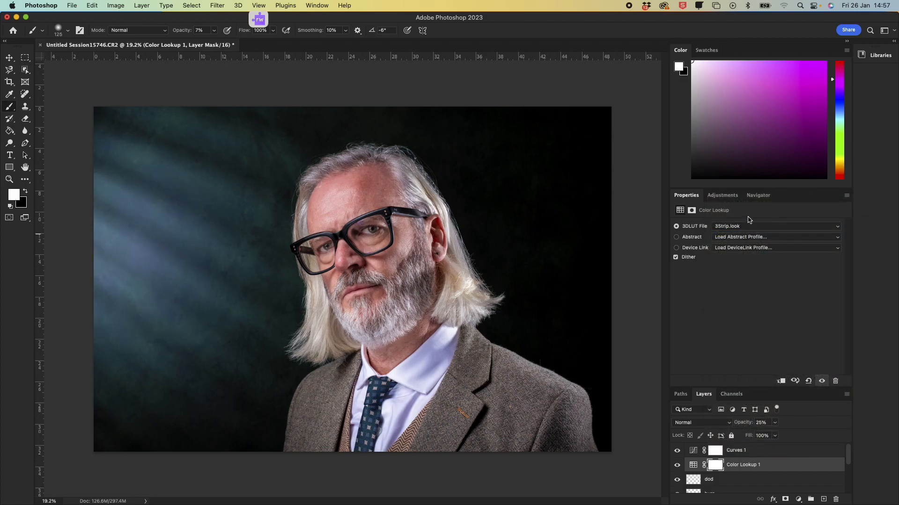
# Step: Try the Bleach Bypass.look and Candlelight.CUBE lookups
pyautogui.click(749, 227)
pyautogui.click(746, 235)
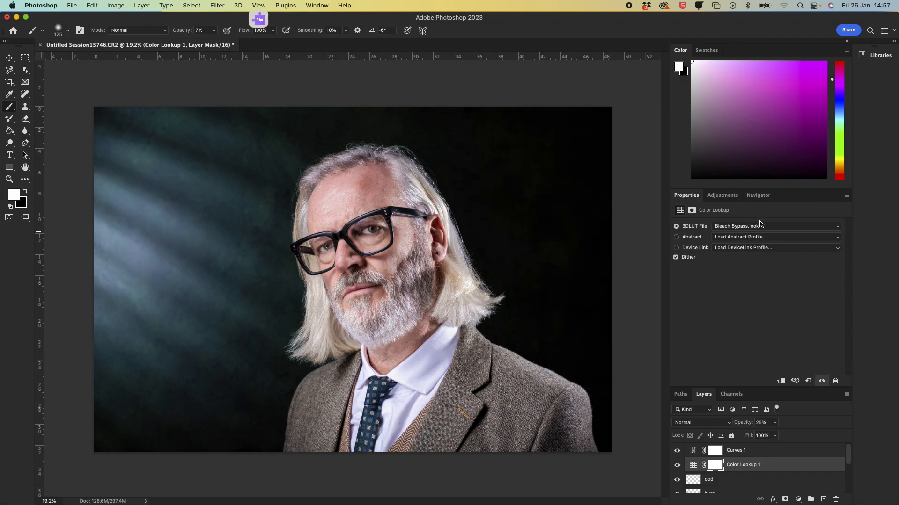
pyautogui.click(762, 226)
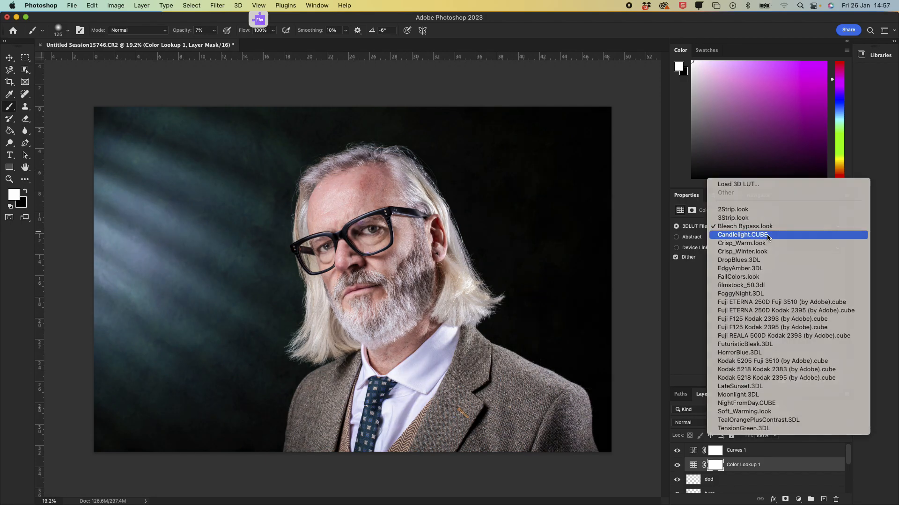
pyautogui.click(767, 236)
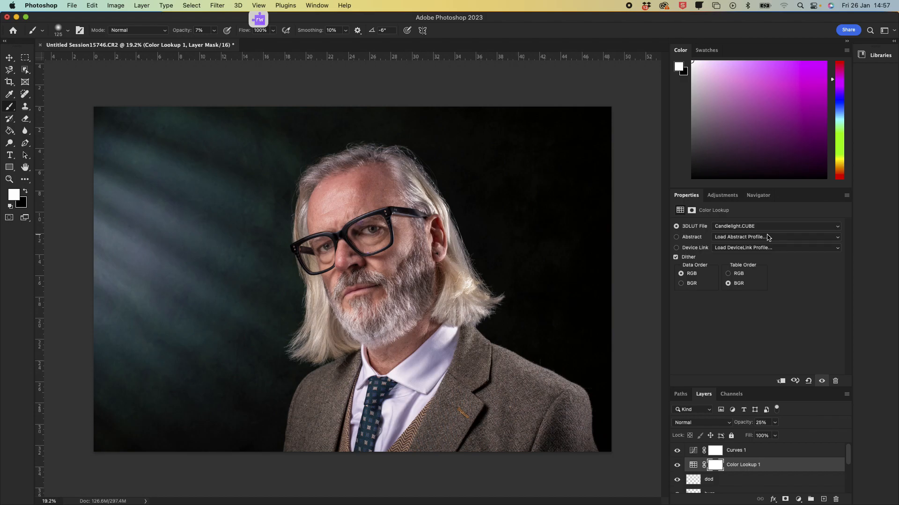
# Step: Try the Crisp_Warm.look and DropBlues.3DL lookups
pyautogui.click(756, 227)
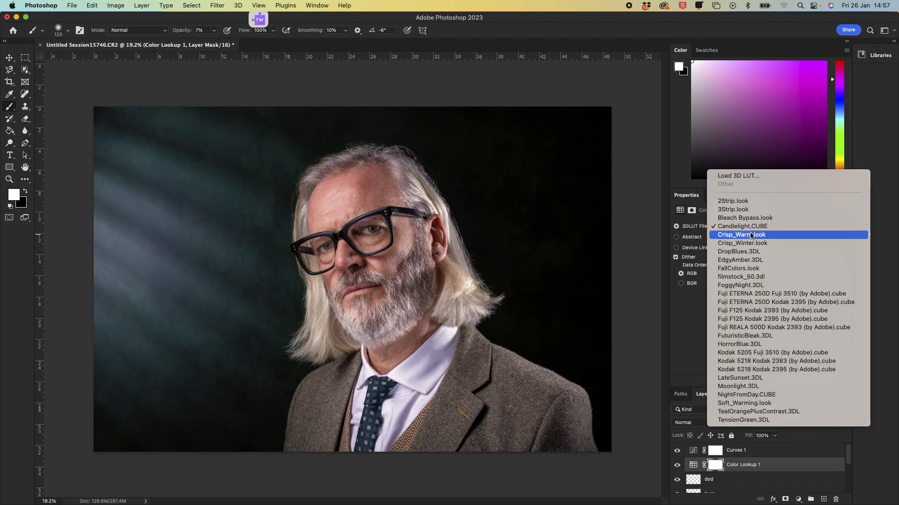
pyautogui.click(751, 235)
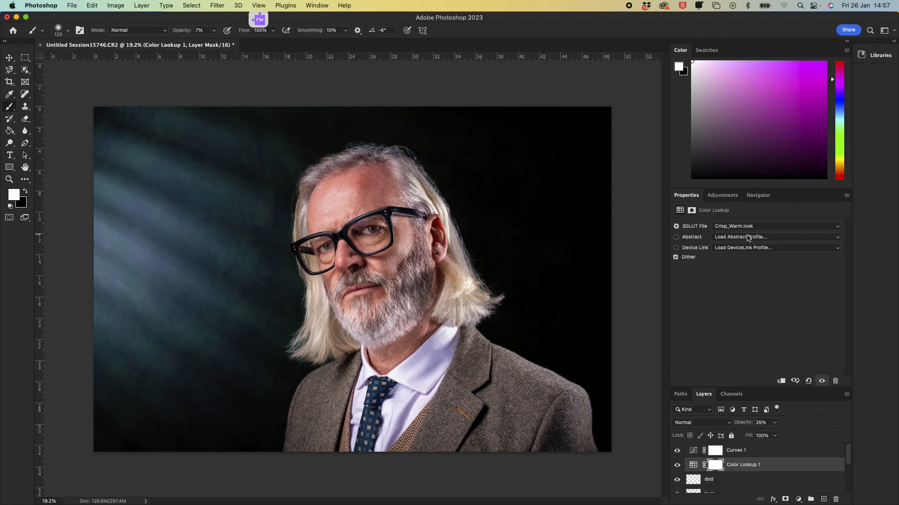
pyautogui.click(743, 229)
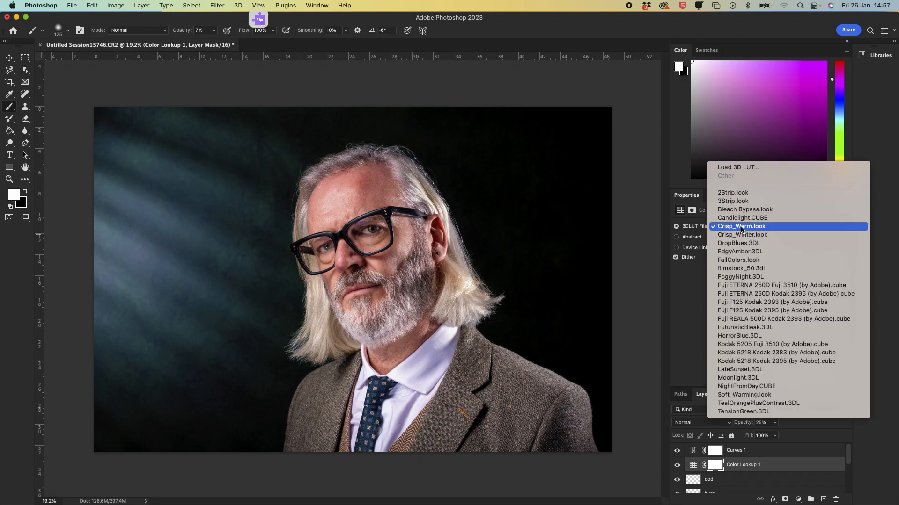
pyautogui.click(739, 243)
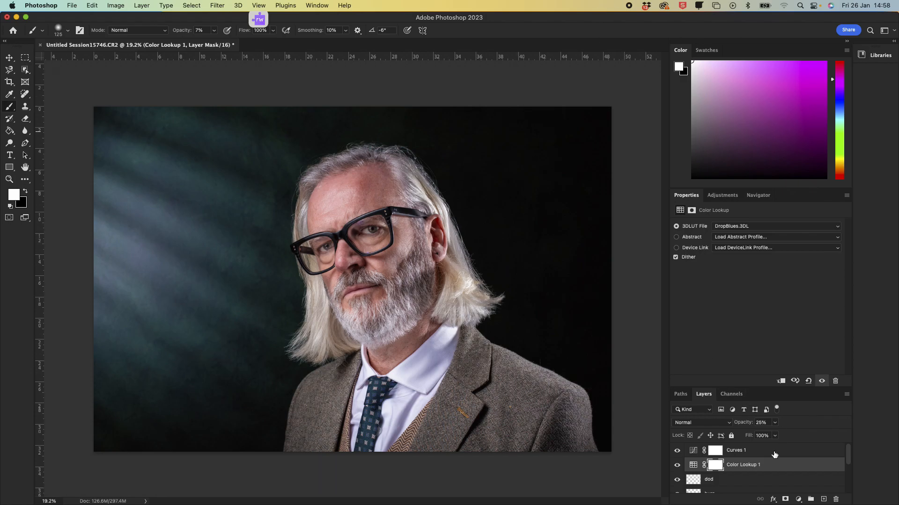
# Step: Load the FoggyNight.3DL lookup and set the Color Lookup 1 opacity to 25%
pyautogui.moveTo(740, 423); pyautogui.dragTo(800, 423)
pyautogui.click(747, 226)
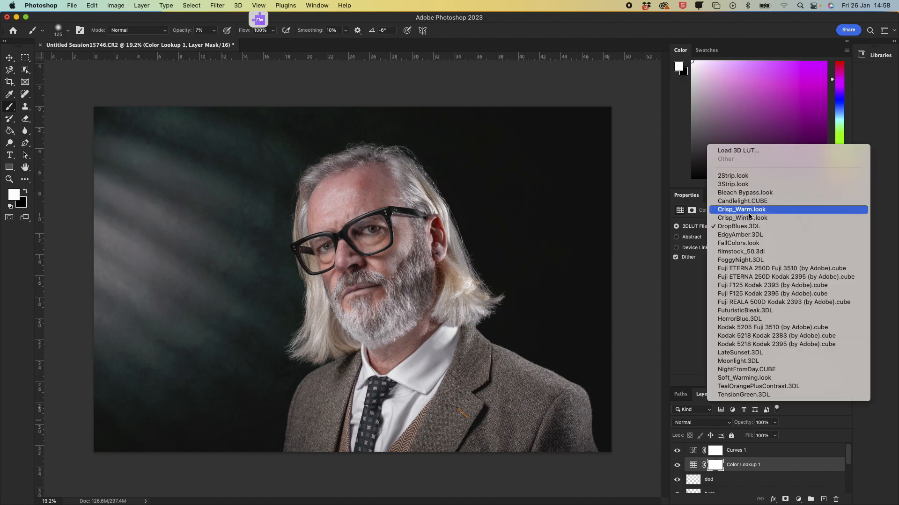
pyautogui.click(757, 261)
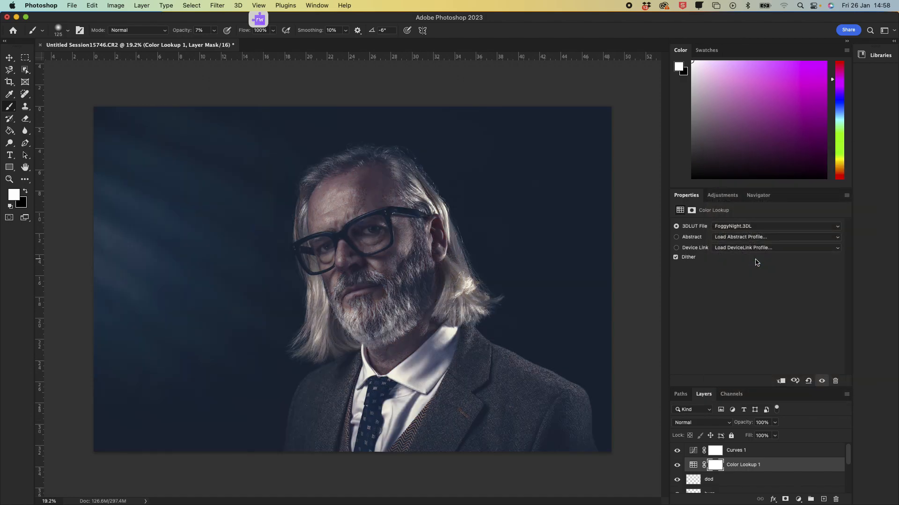
pyautogui.click(761, 424)
pyautogui.write('25')
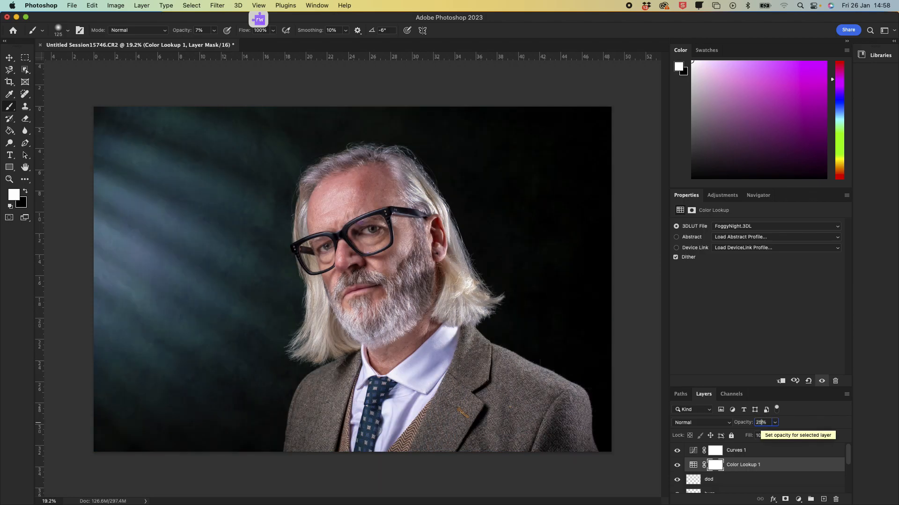
pyautogui.press('Return')
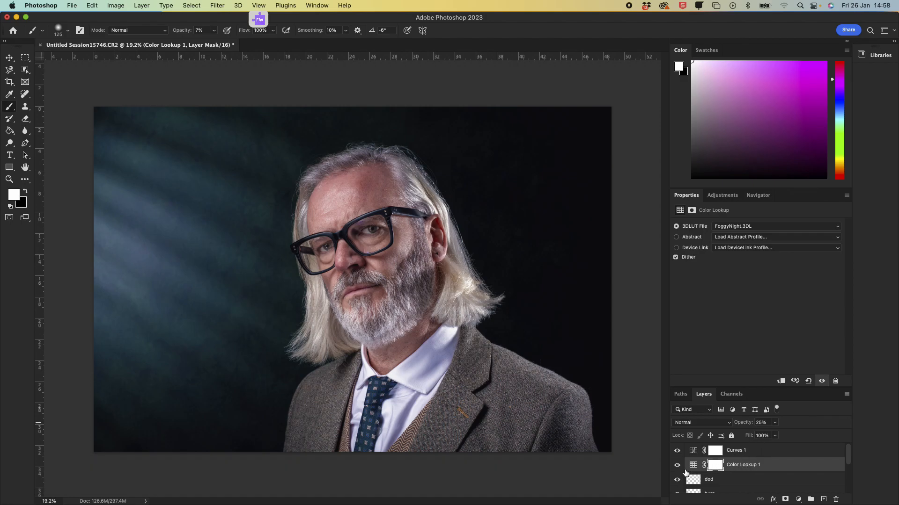
# Step: Toggle Color Lookup 1 visibility to compare, then enlarge the Layers panel to show all layers
pyautogui.click(677, 467)
pyautogui.click(677, 466)
pyautogui.scroll(-3, 726, 460)
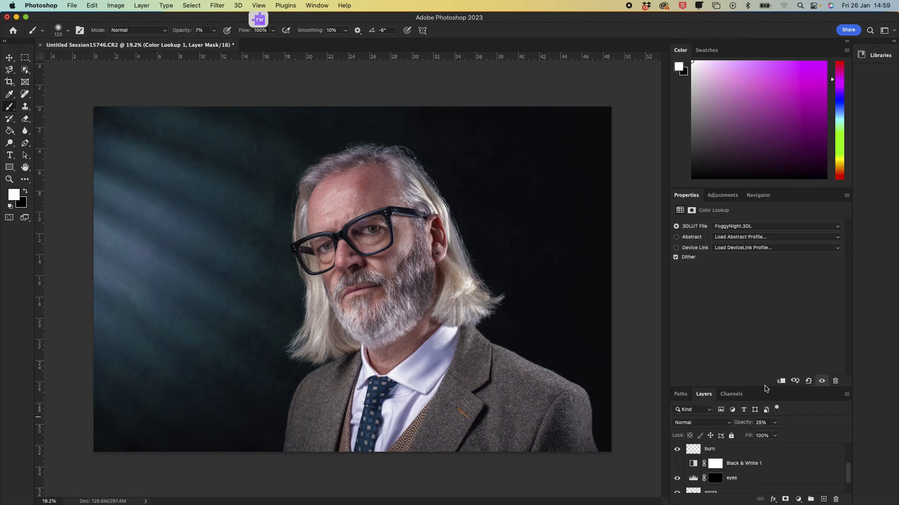
pyautogui.moveTo(763, 387); pyautogui.dragTo(764, 264)
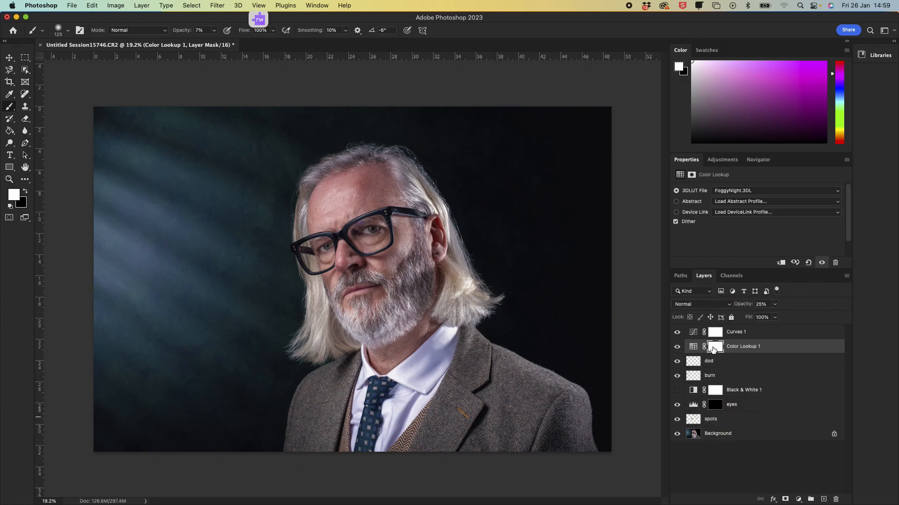
# Step: Toggle Color Lookup 1's visibility repeatedly to compare the grade
pyautogui.click(676, 347)
pyautogui.click(676, 347)
pyautogui.click(676, 347)
pyautogui.click(676, 349)
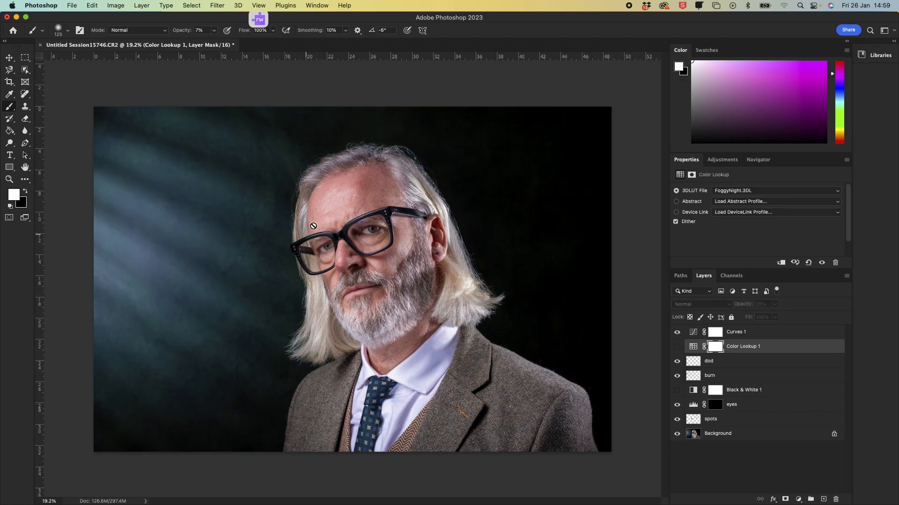
pyautogui.click(676, 346)
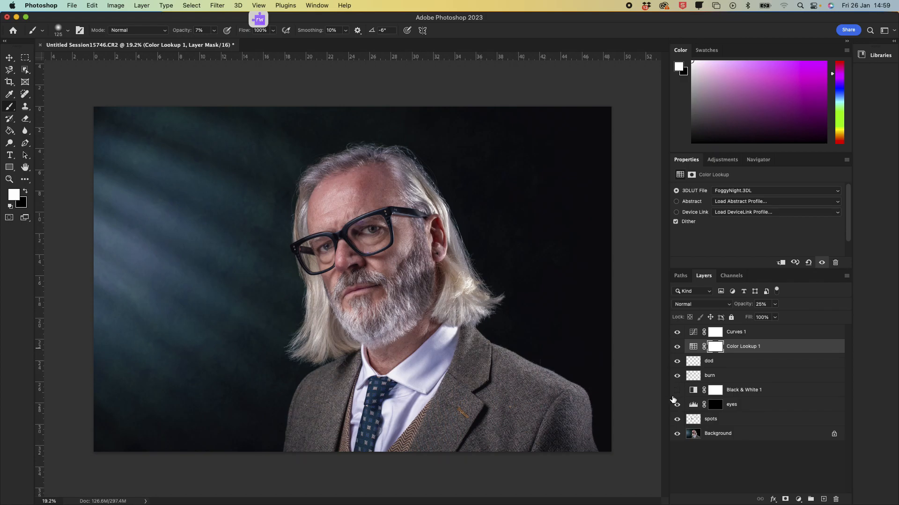
# Step: Turn on the Black & White 1 adjustment and toggle Curves 1 and Color Lookup 1 to compare the monochrome result
pyautogui.click(676, 391)
pyautogui.click(677, 332)
pyautogui.click(677, 333)
pyautogui.click(677, 347)
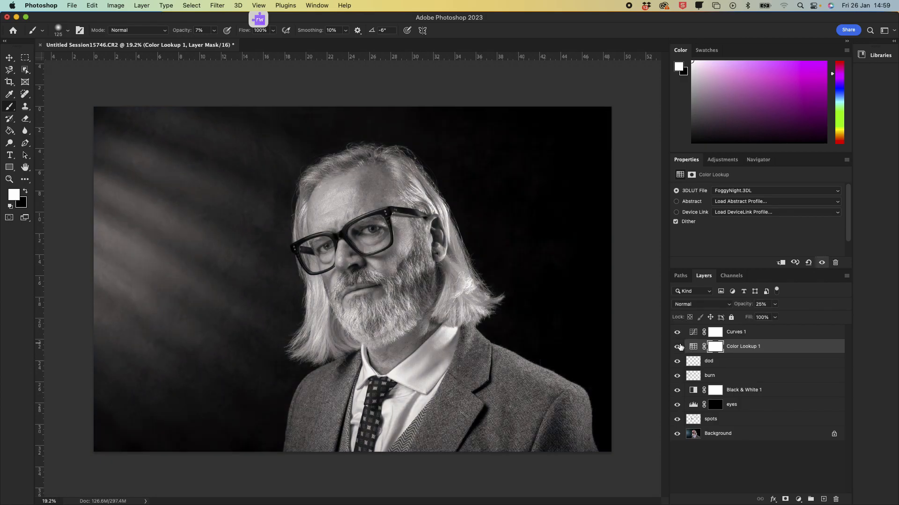
pyautogui.click(677, 347)
pyautogui.click(676, 347)
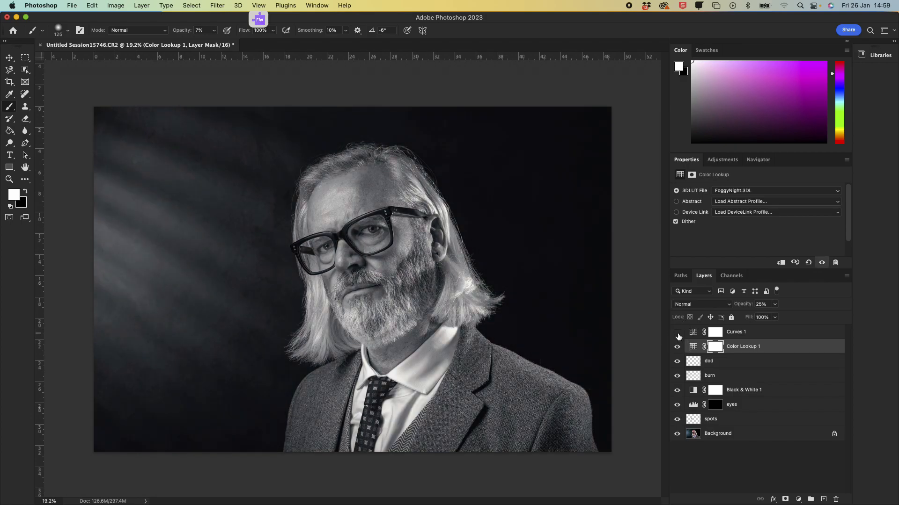
pyautogui.click(677, 334)
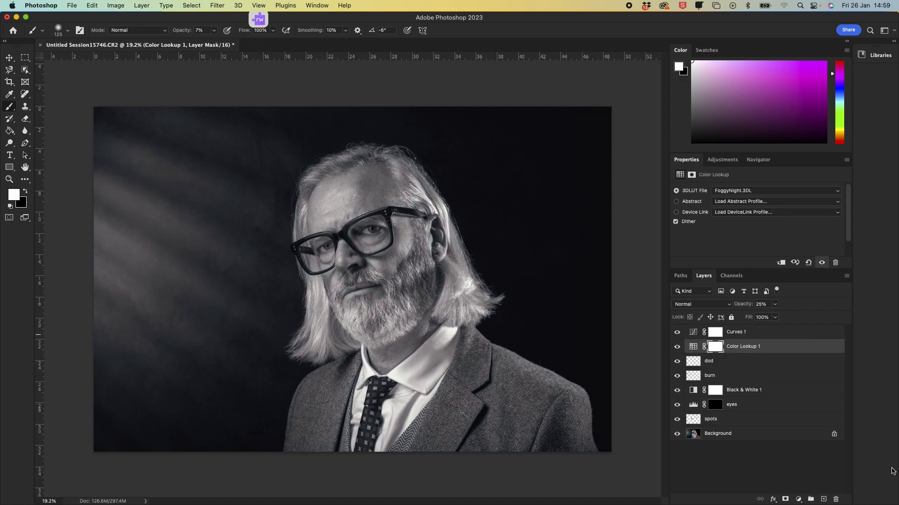